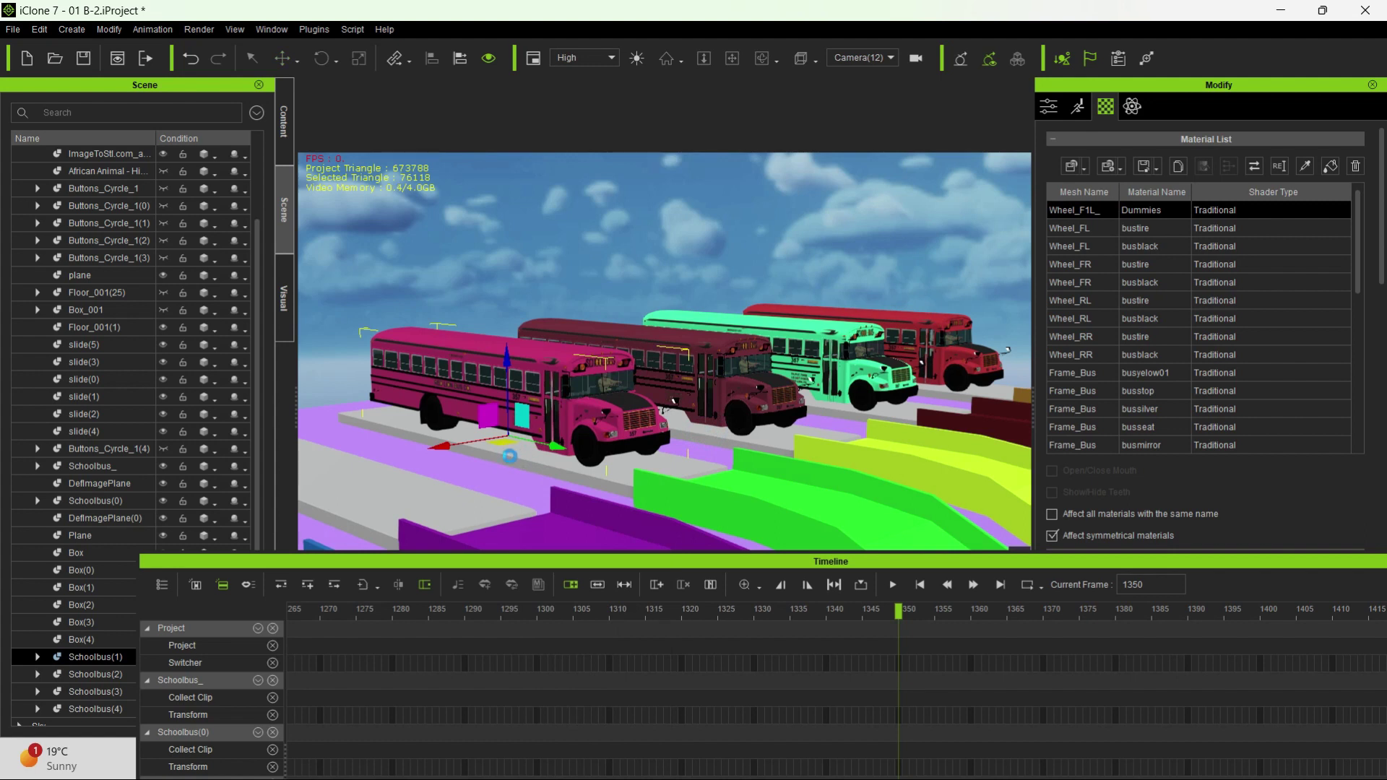
- Select the grey Box(1) platform beneath the pink bus
key(q)
click(515, 460)
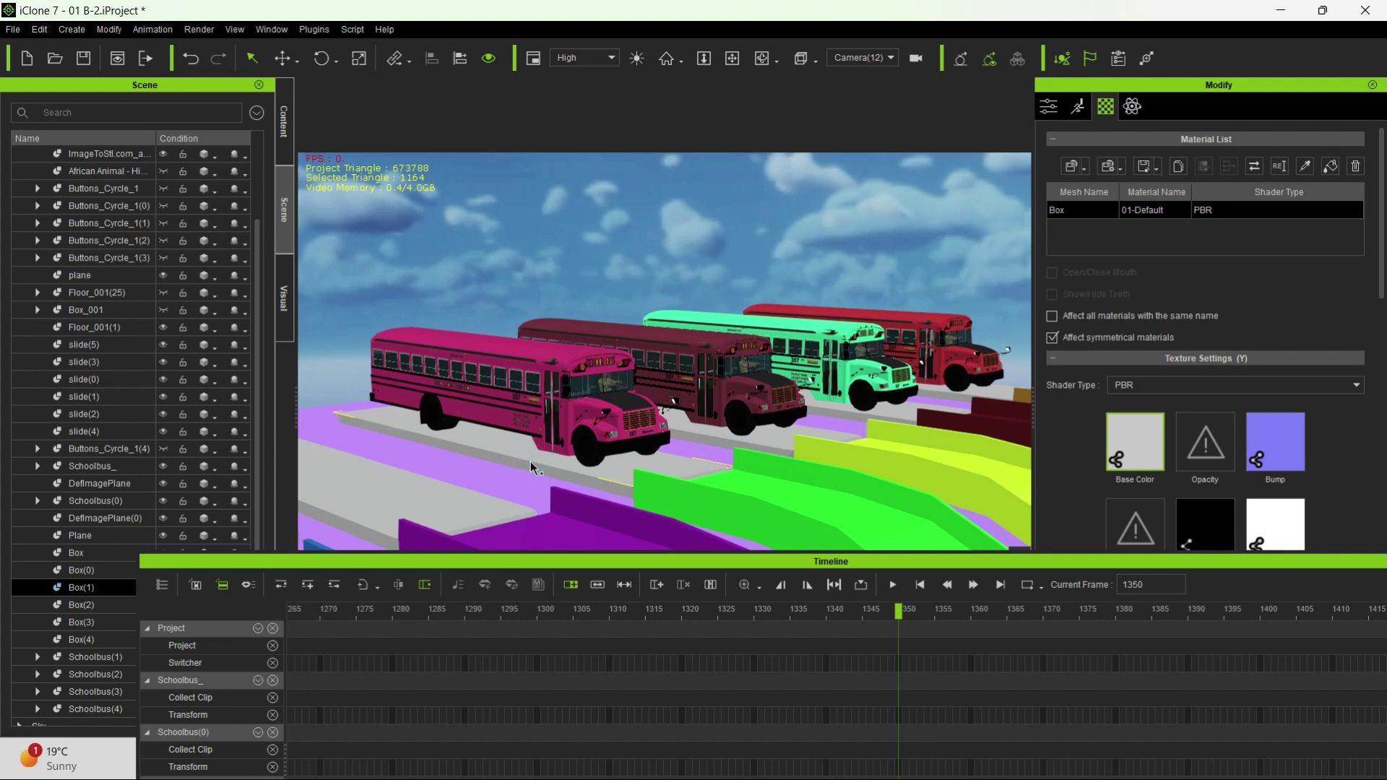
- Enlarge the timeline and show Box(1)'s tracks in place of Box(0)
key(e)
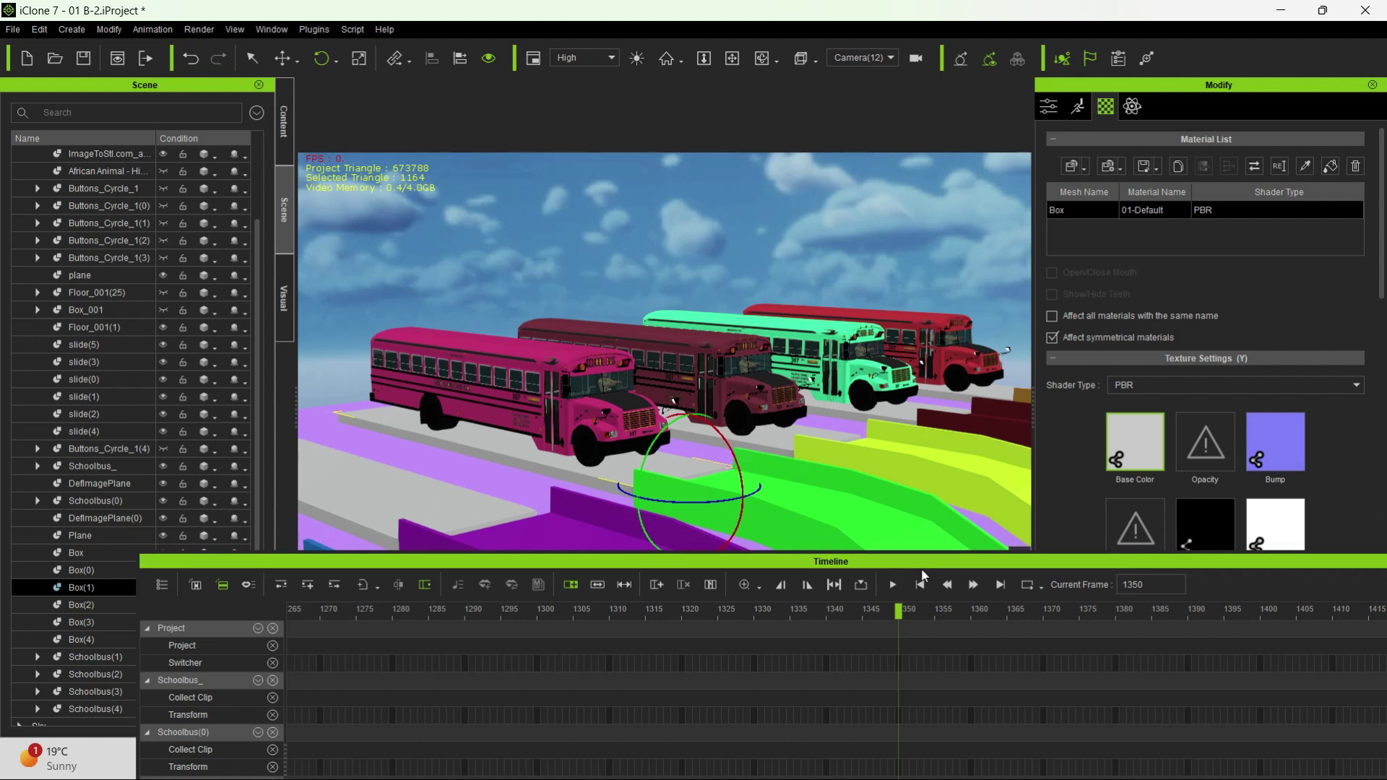
drag(932, 567, 1007, 325)
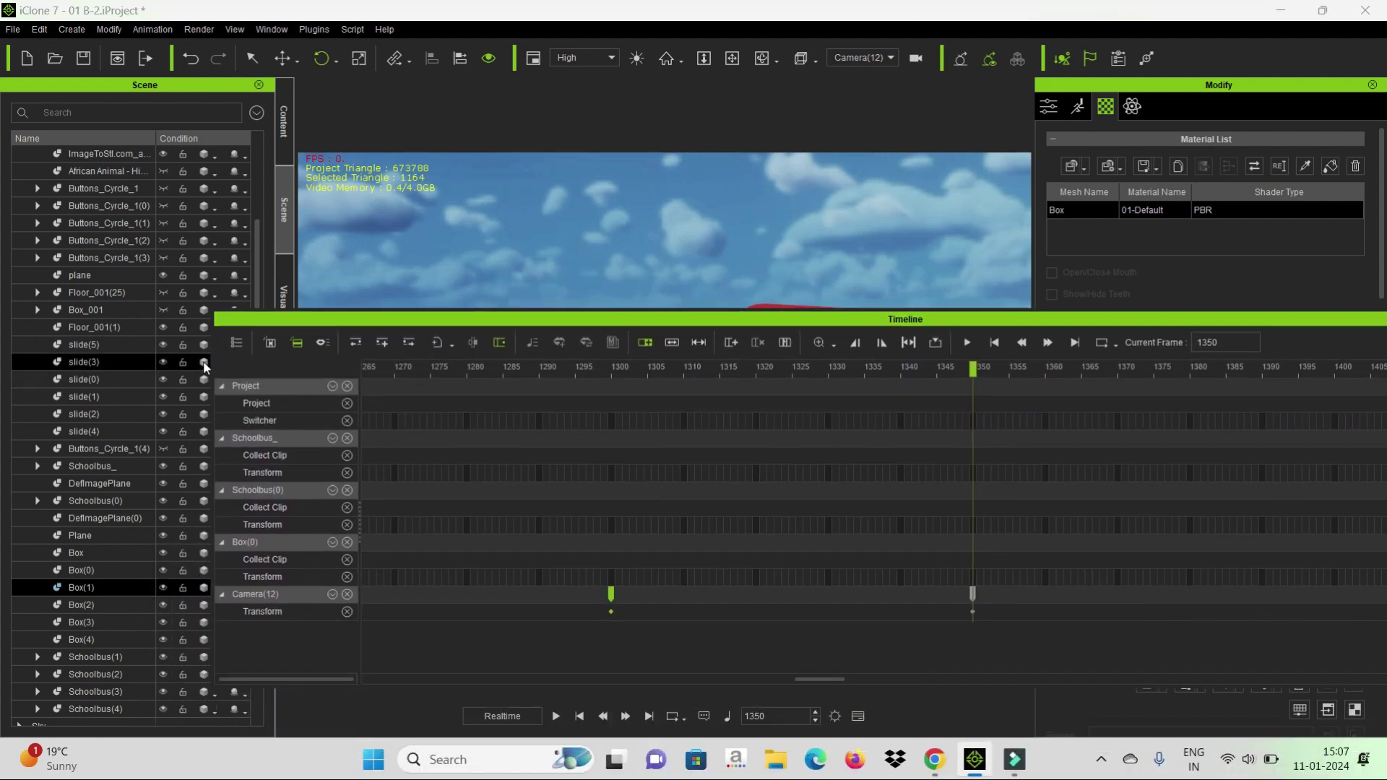
click(236, 343)
scroll(289, 559, down, 5)
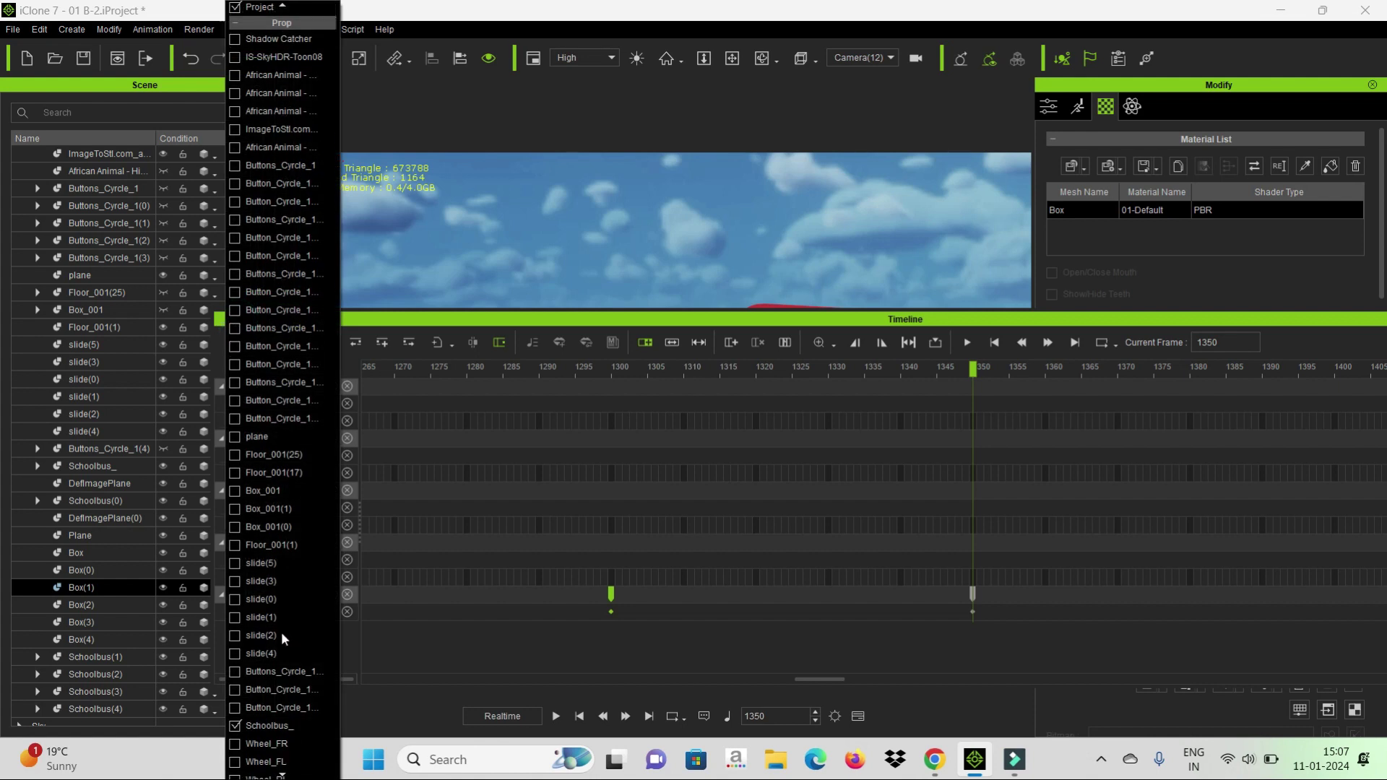
scroll(289, 676, down, 3)
click(235, 653)
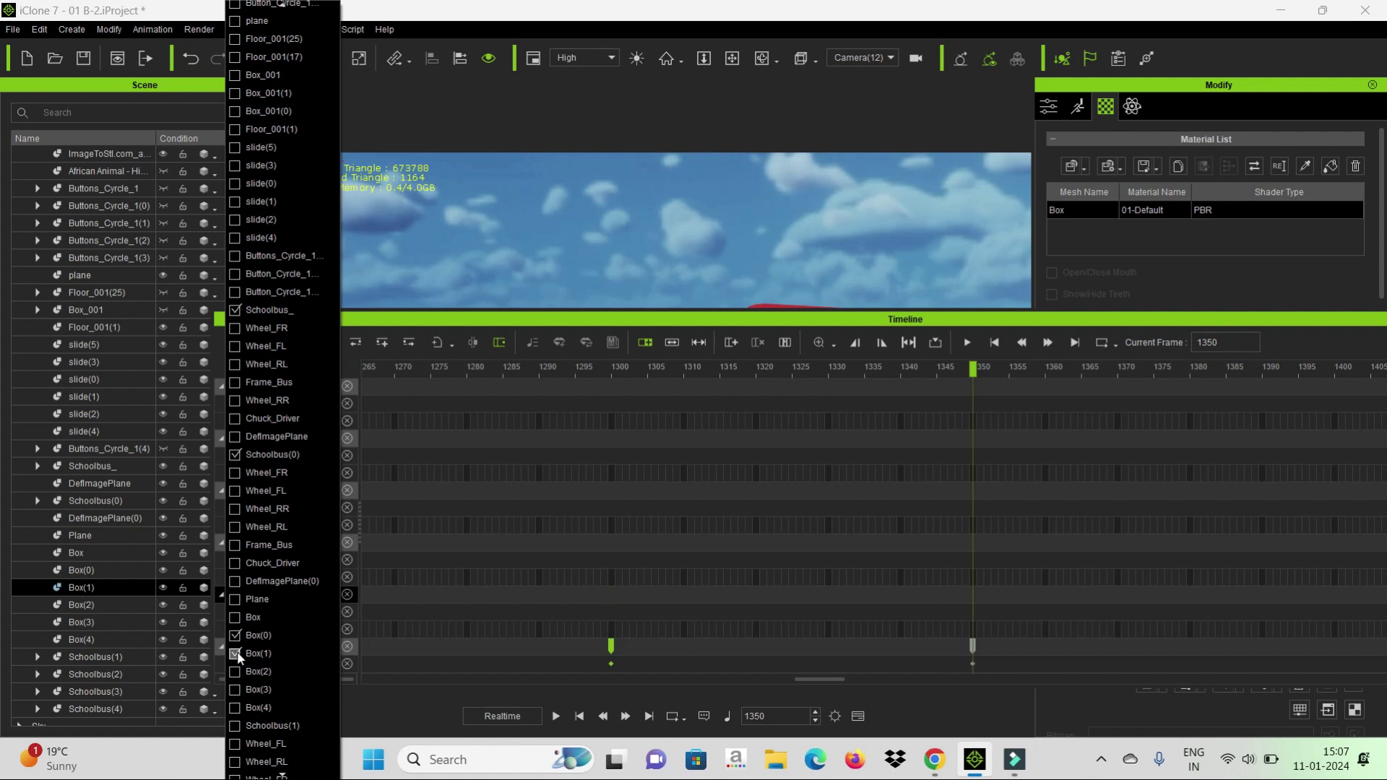
click(237, 639)
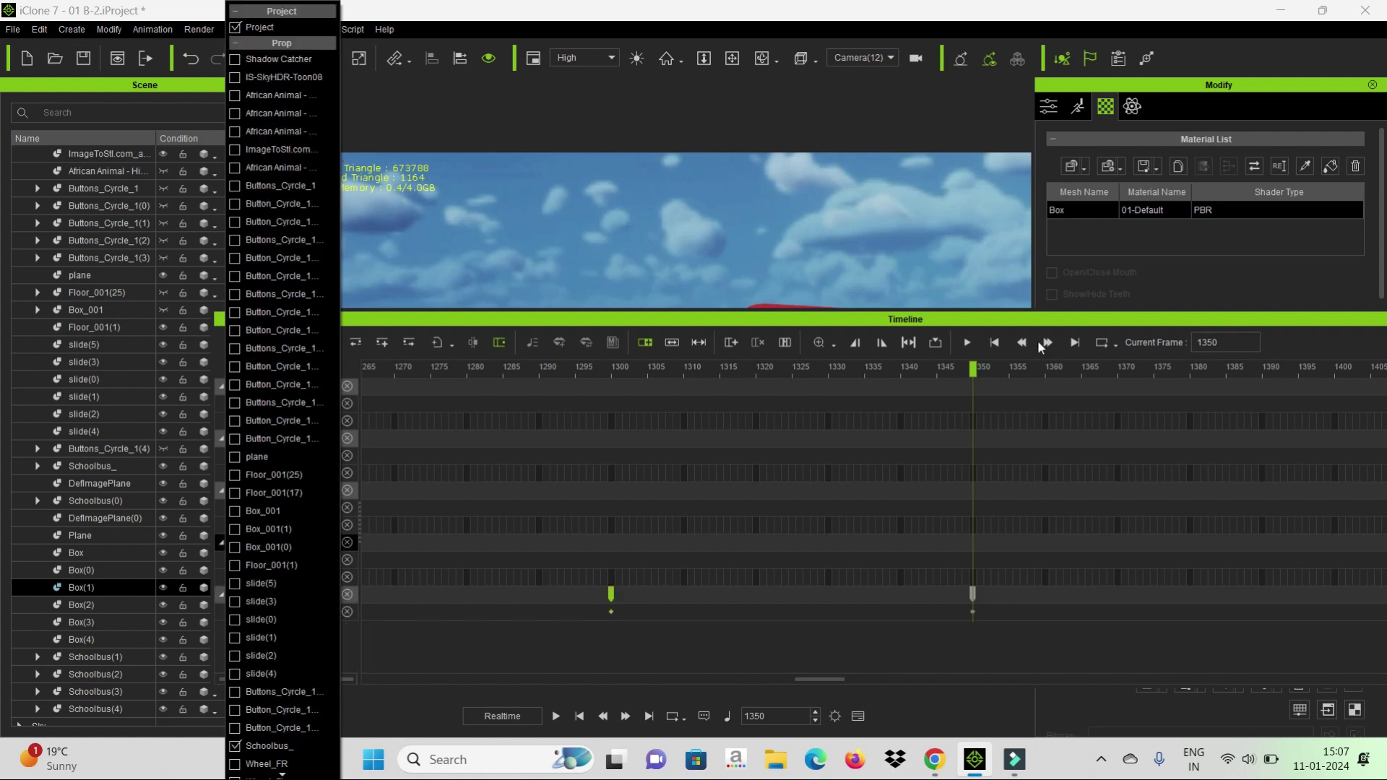
click(1026, 322)
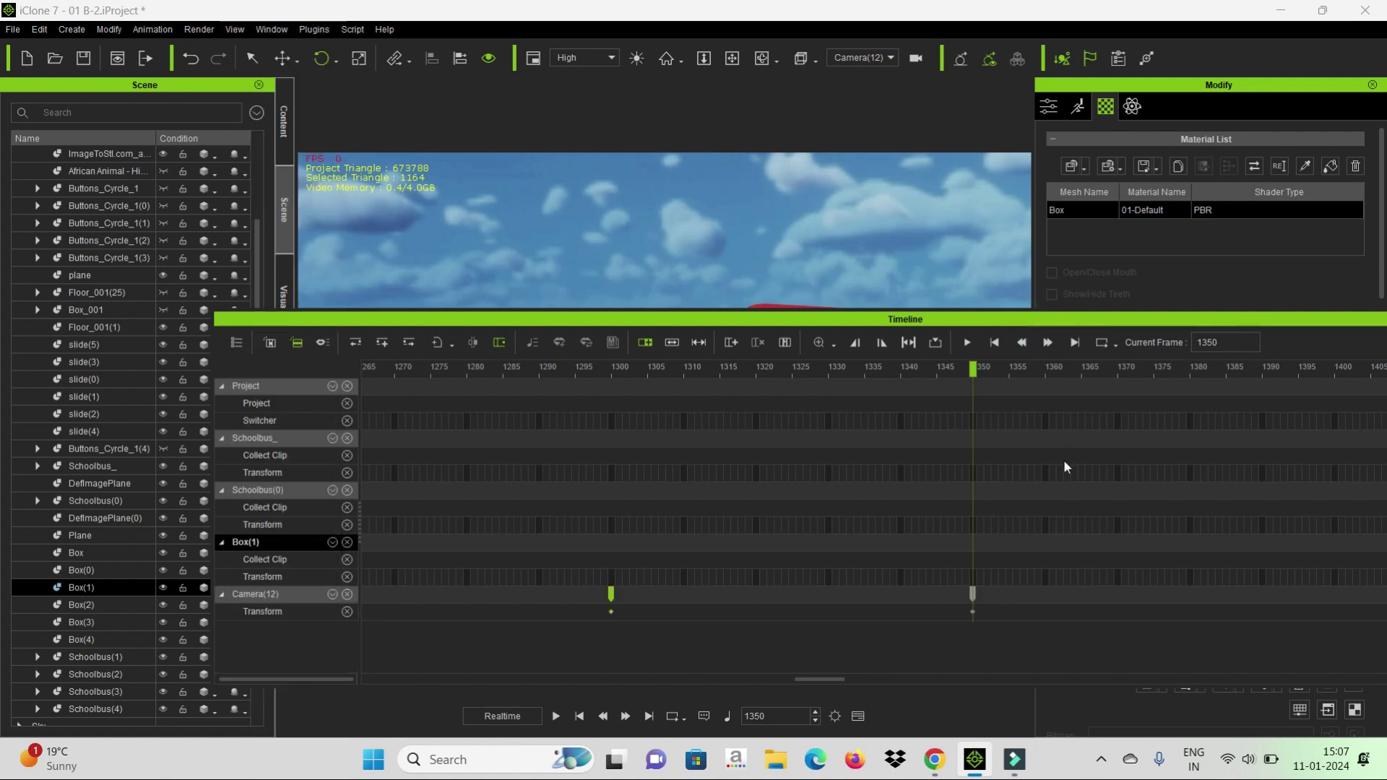
- Key Box(1)'s transform at frame 1350, then set the current frame to 1450
double_click(973, 577)
drag(1060, 325, 696, 454)
drag(610, 502, 865, 498)
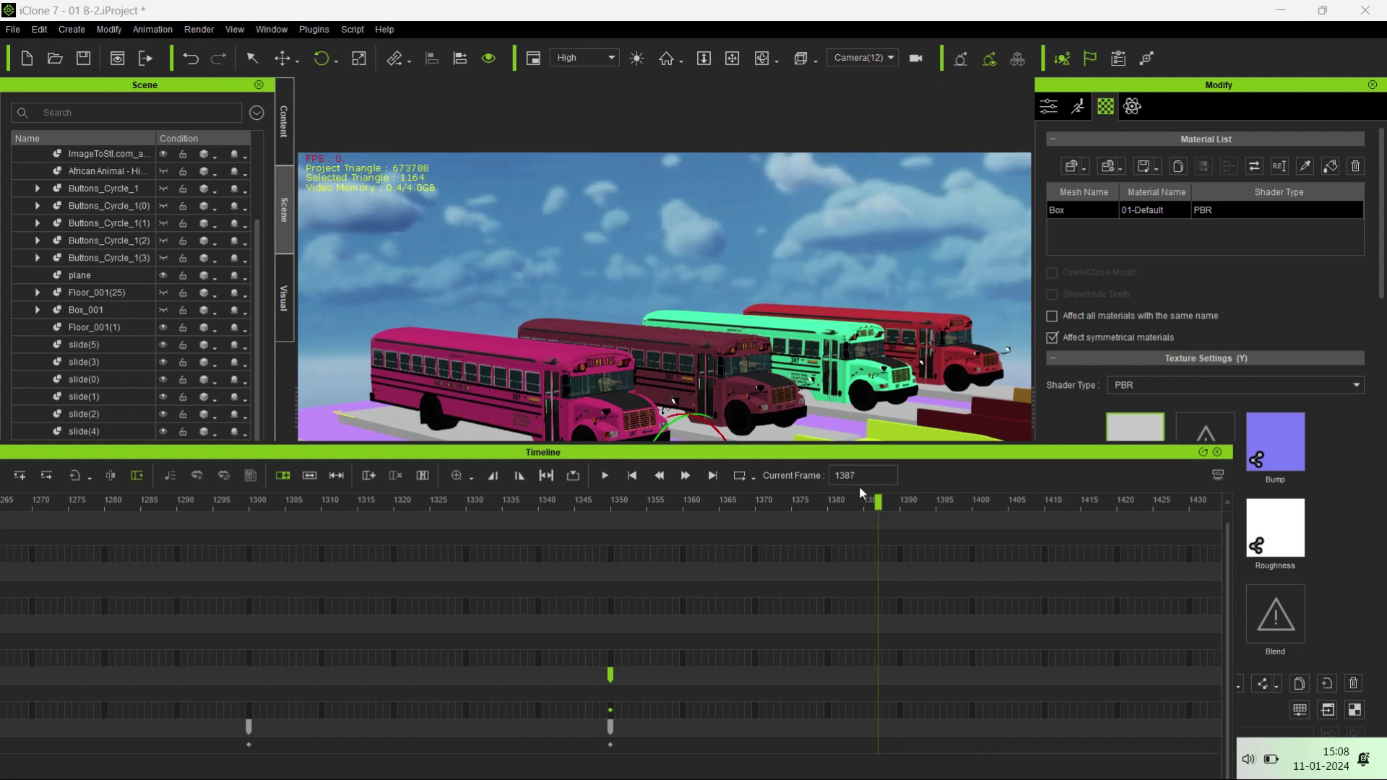
double_click(868, 471)
text(1450)
key(Return)
drag(751, 449, 894, 522)
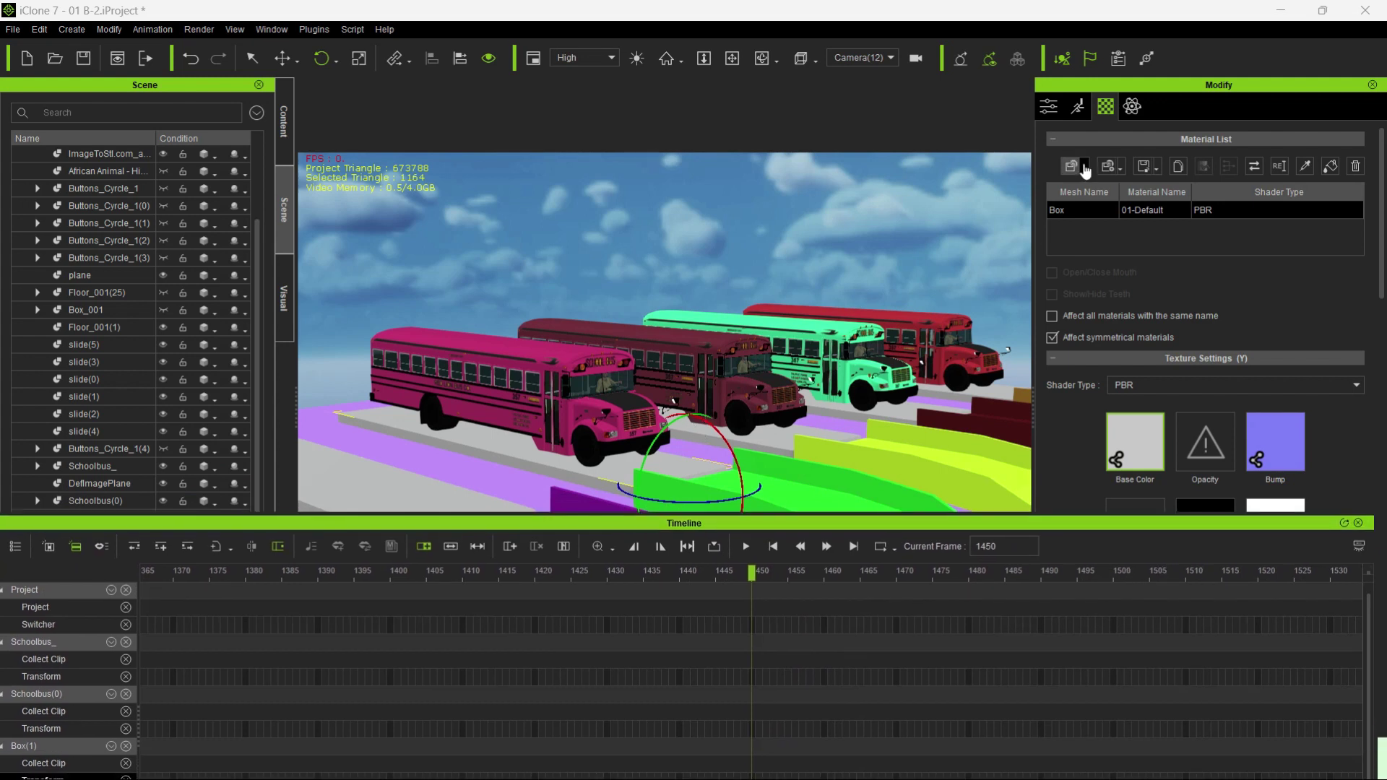
- Set Box(1)'s Rotate X to -20 in the Modify attributes, then select Schoolbus(1)
click(1047, 107)
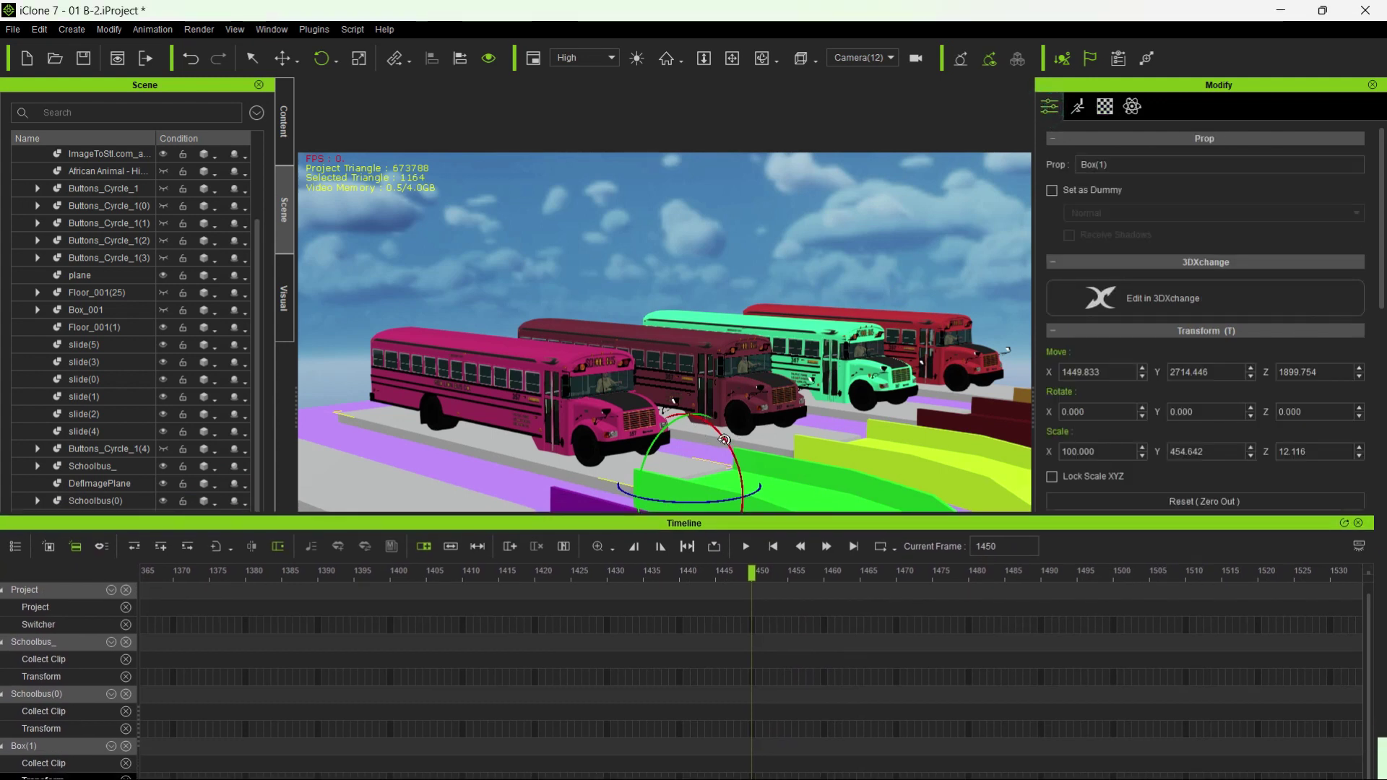
drag(724, 440, 739, 447)
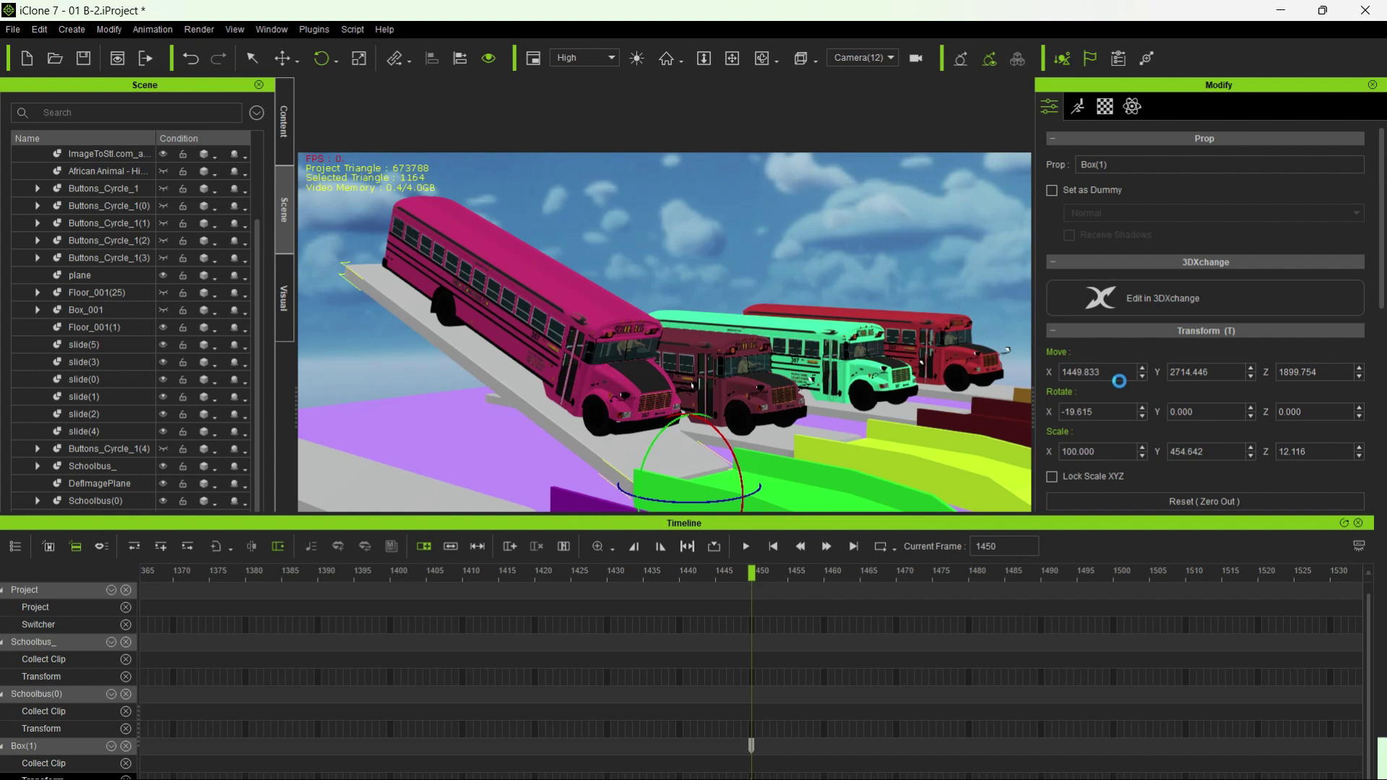
click(1109, 411)
text(-20)
key(Return)
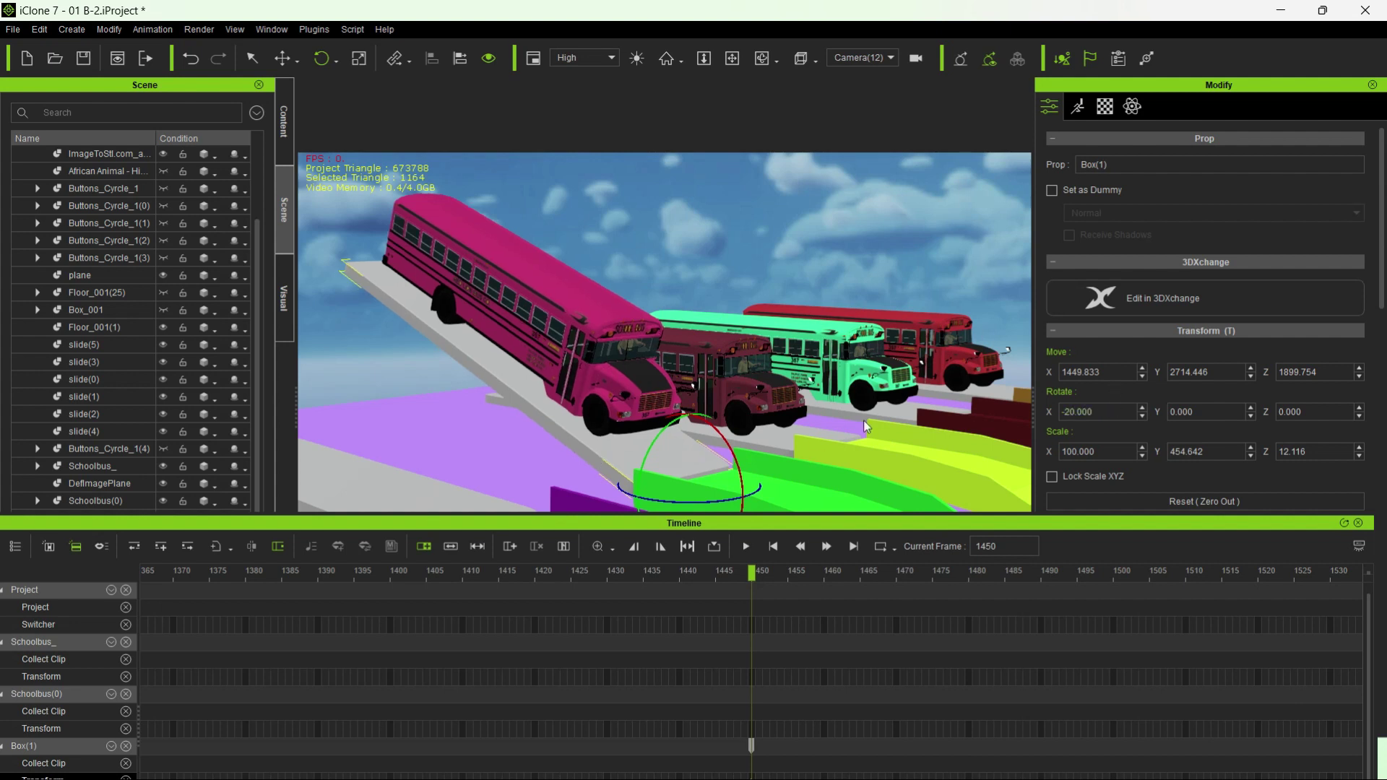
click(575, 309)
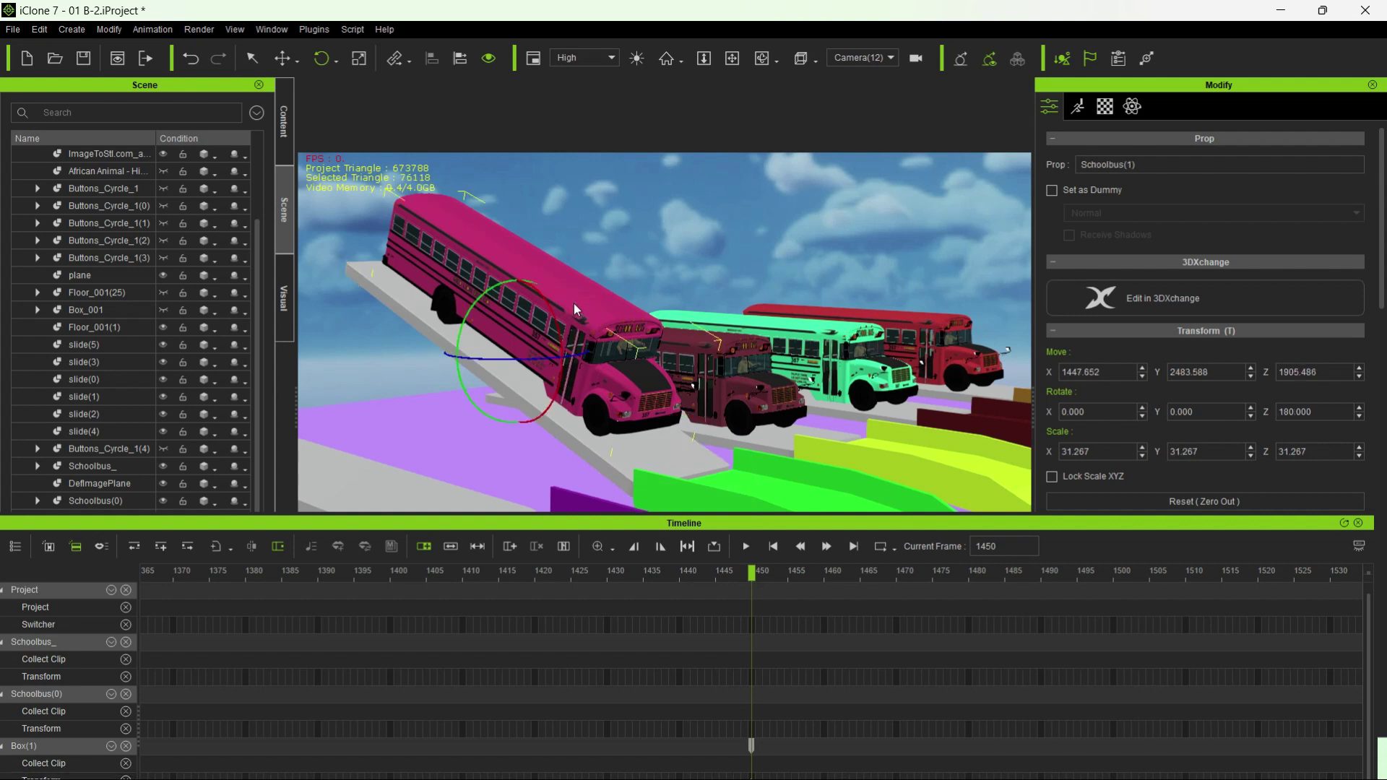
- Unlink the pink bus from its platform and scrub back to frame 1413 to check it
right_click(573, 303)
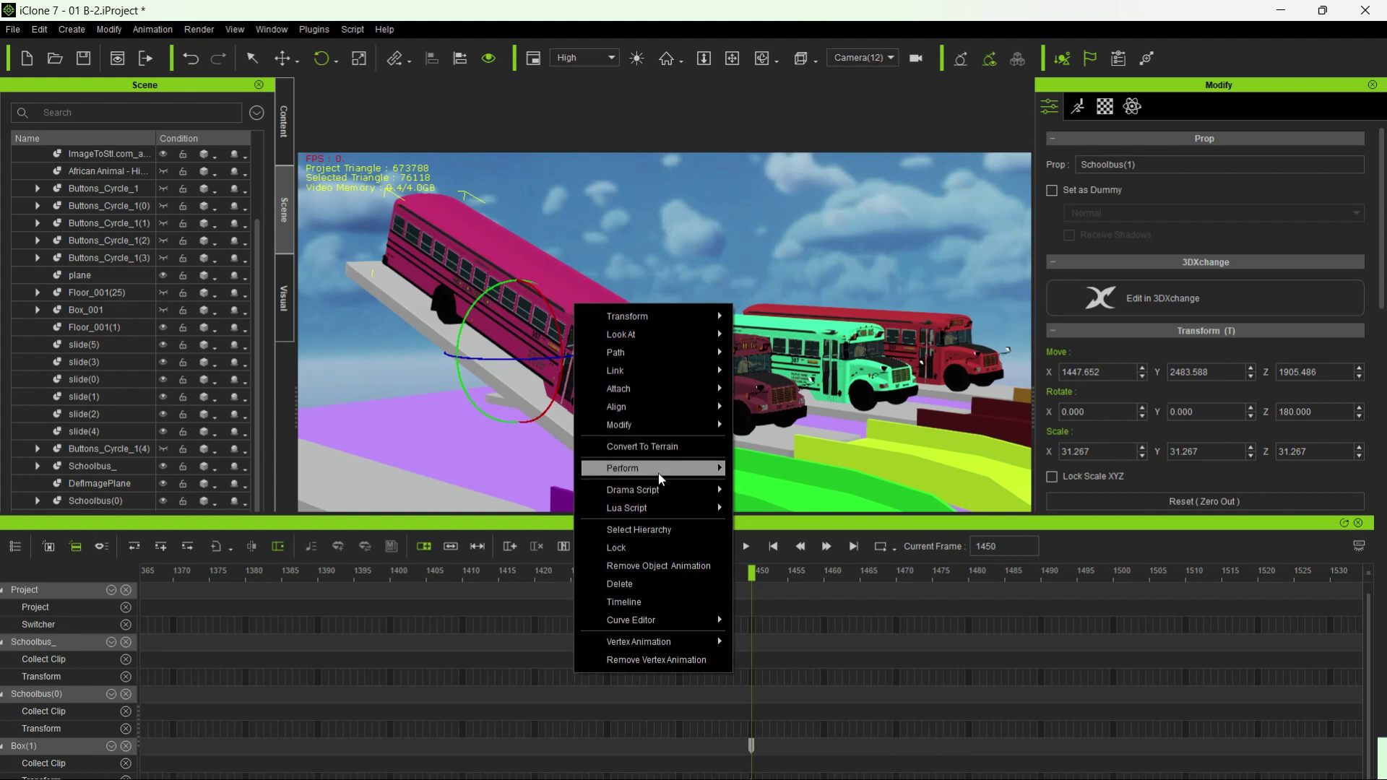
mouse_move(655, 470)
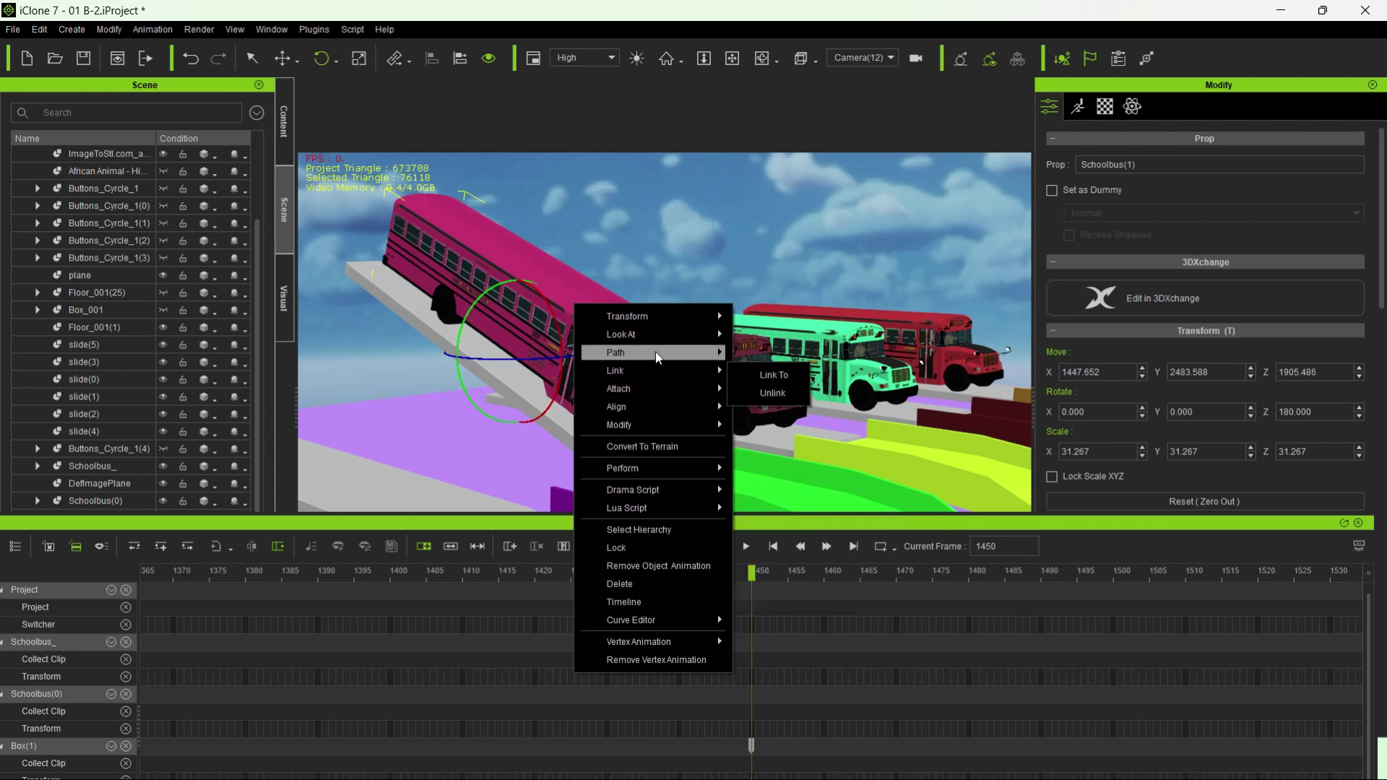
mouse_move(664, 354)
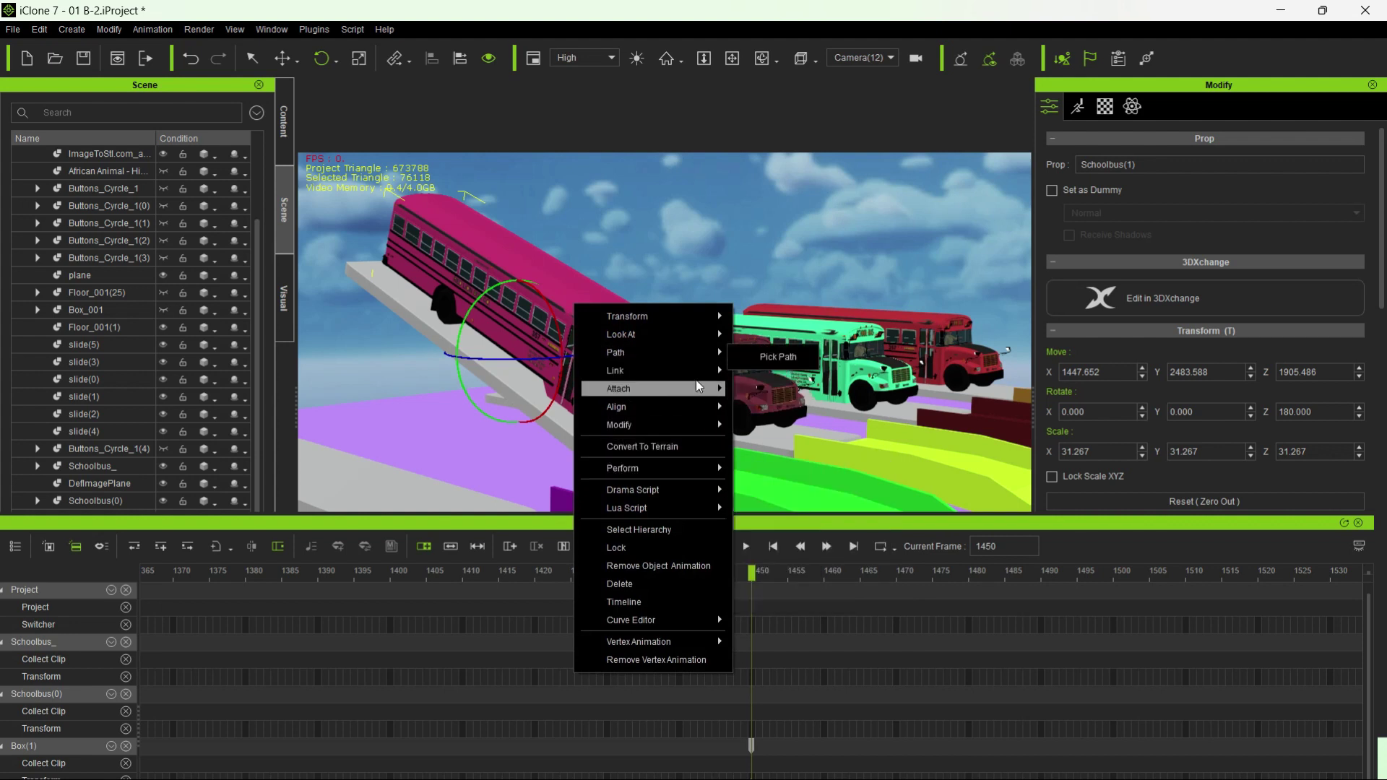
mouse_move(711, 370)
click(786, 393)
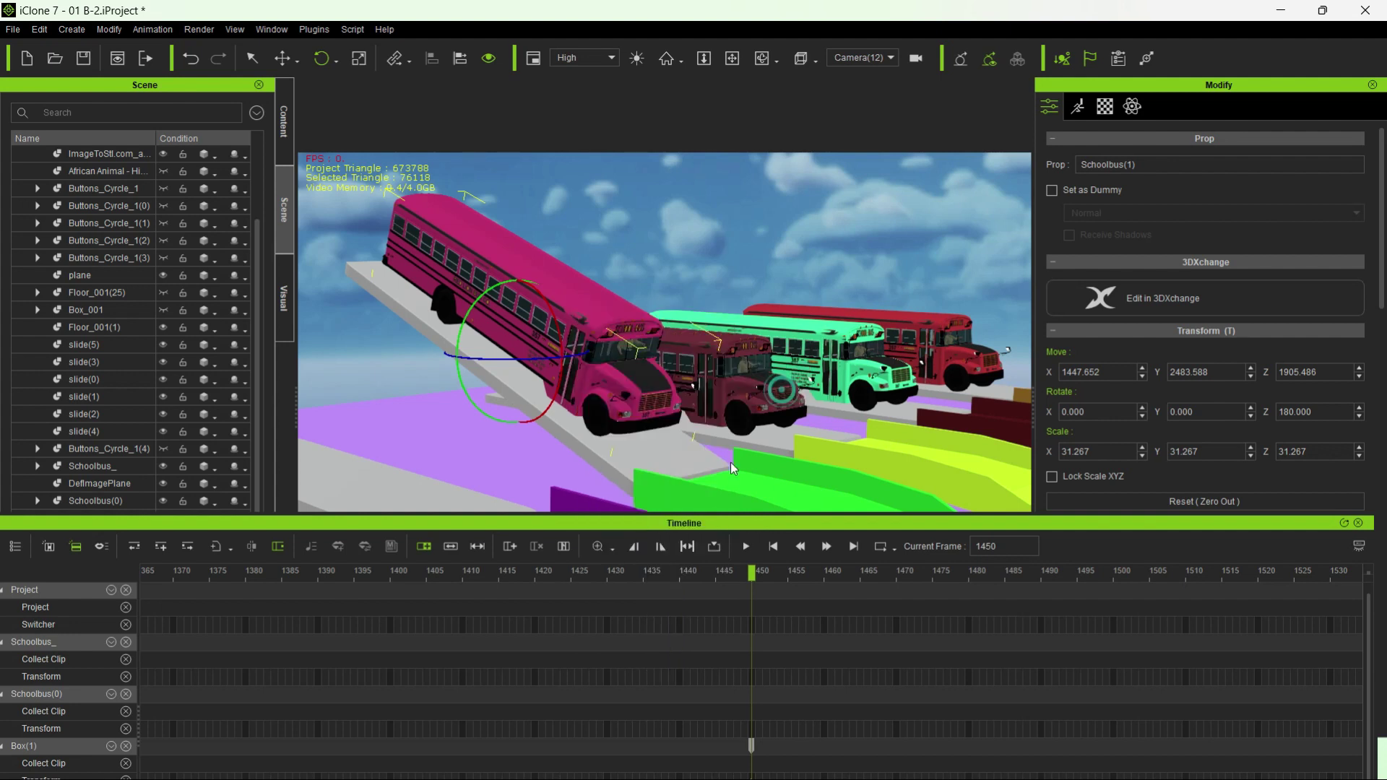
drag(751, 573, 750, 666)
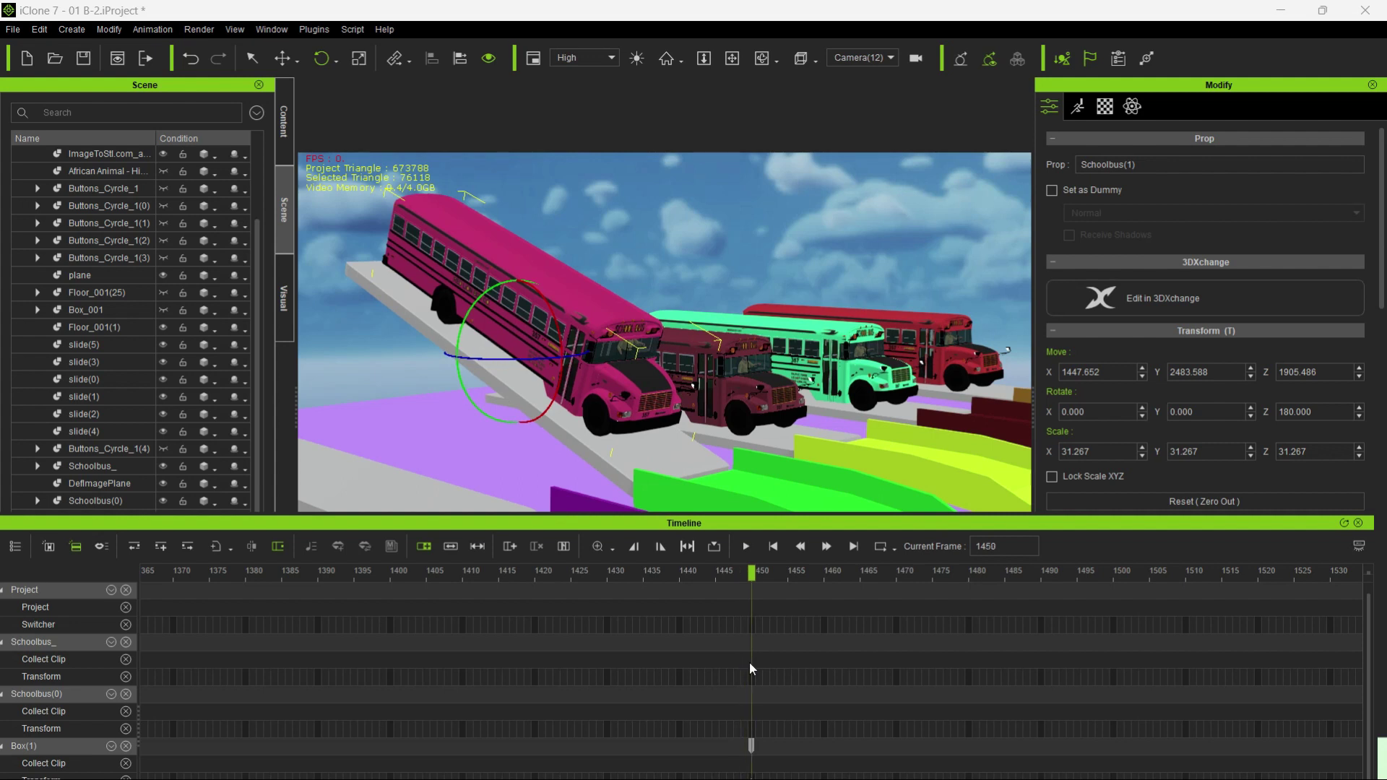
- Set the current frame to 1550 and view through the Preview camera
click(1011, 546)
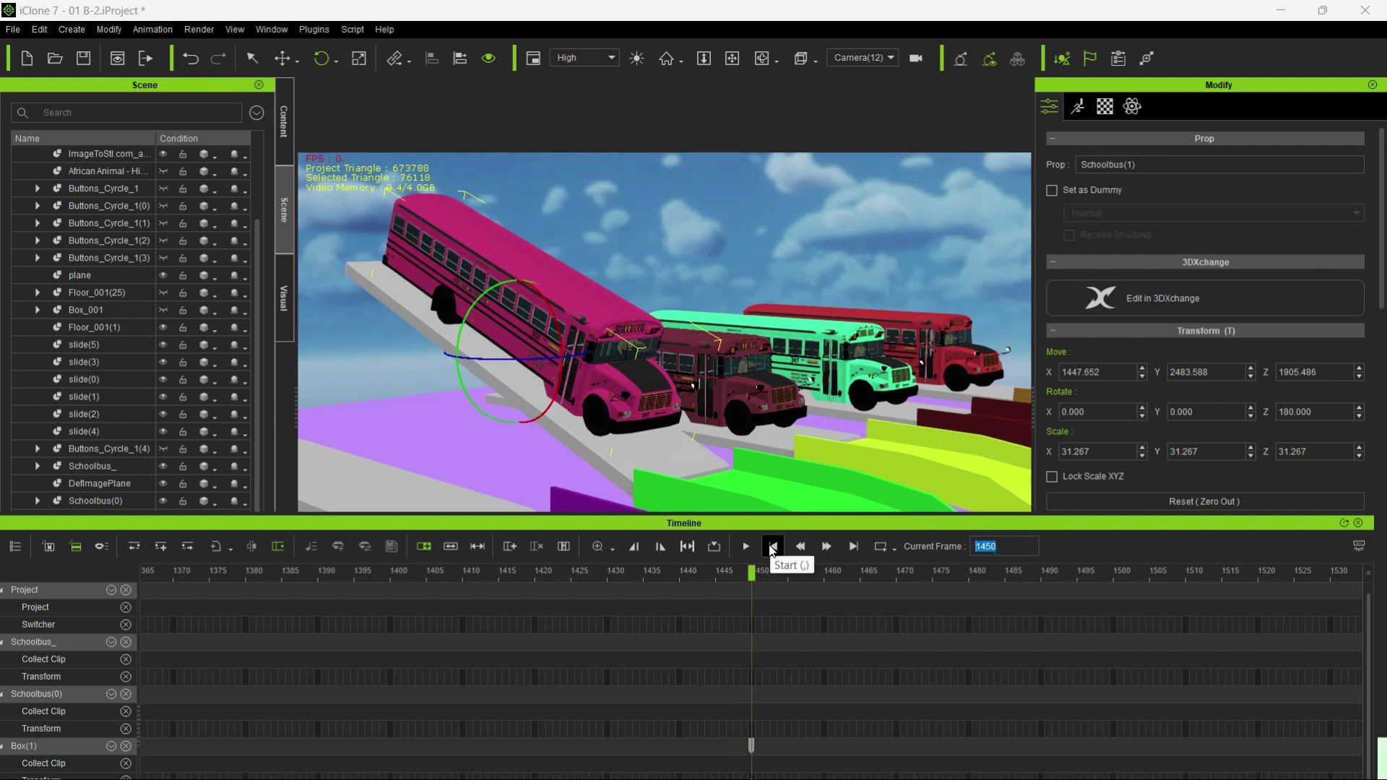
text(1)
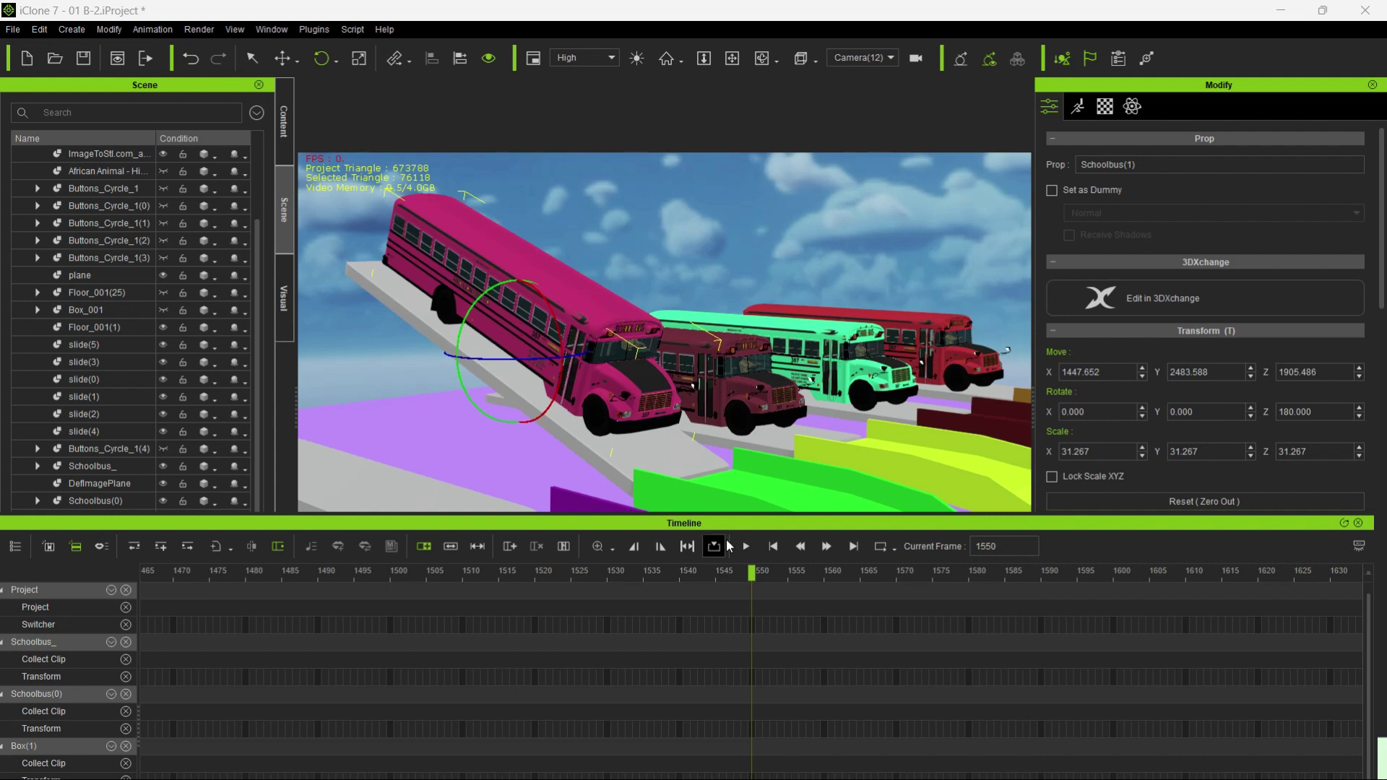
click(861, 58)
click(861, 72)
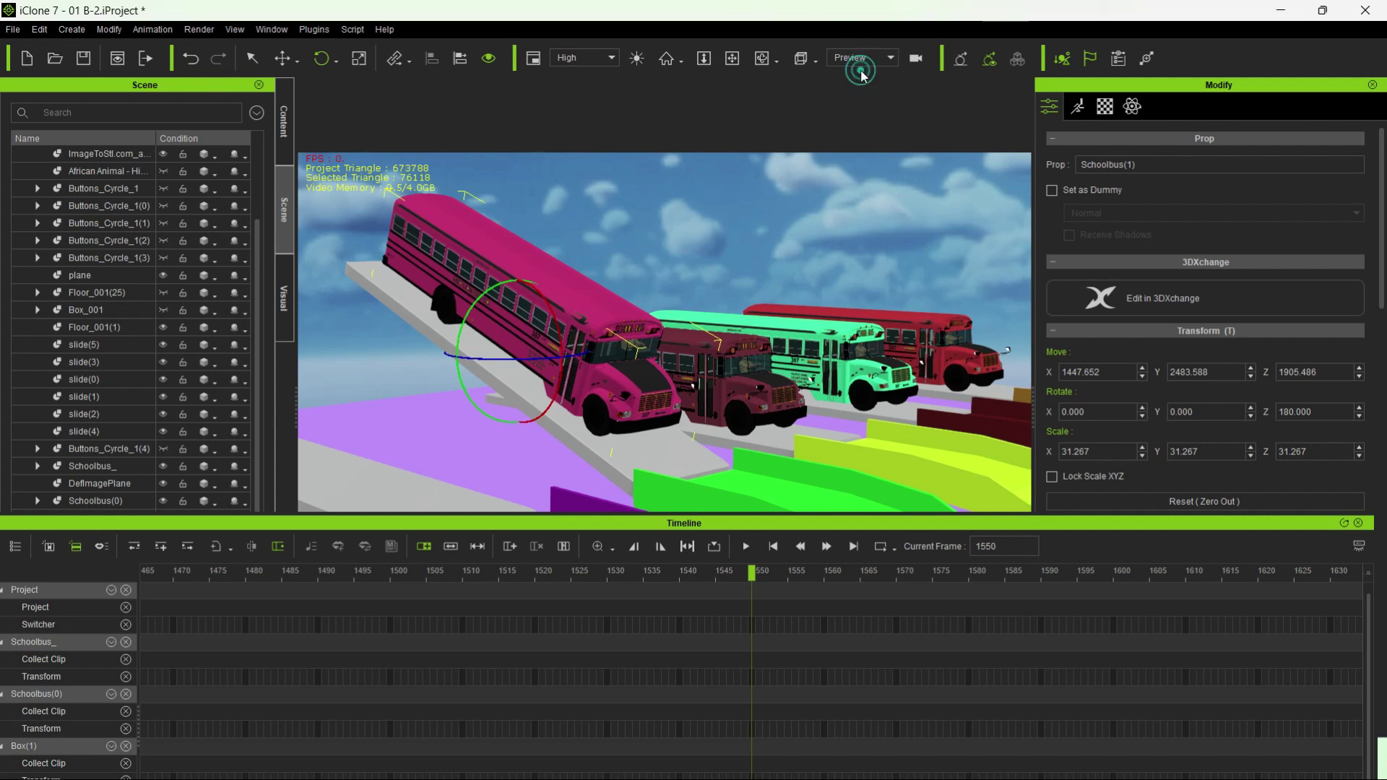
- Focus on the pink bus, orbit to the slides, and move the bus onto them
click(668, 60)
right_drag(814, 334, 726, 483)
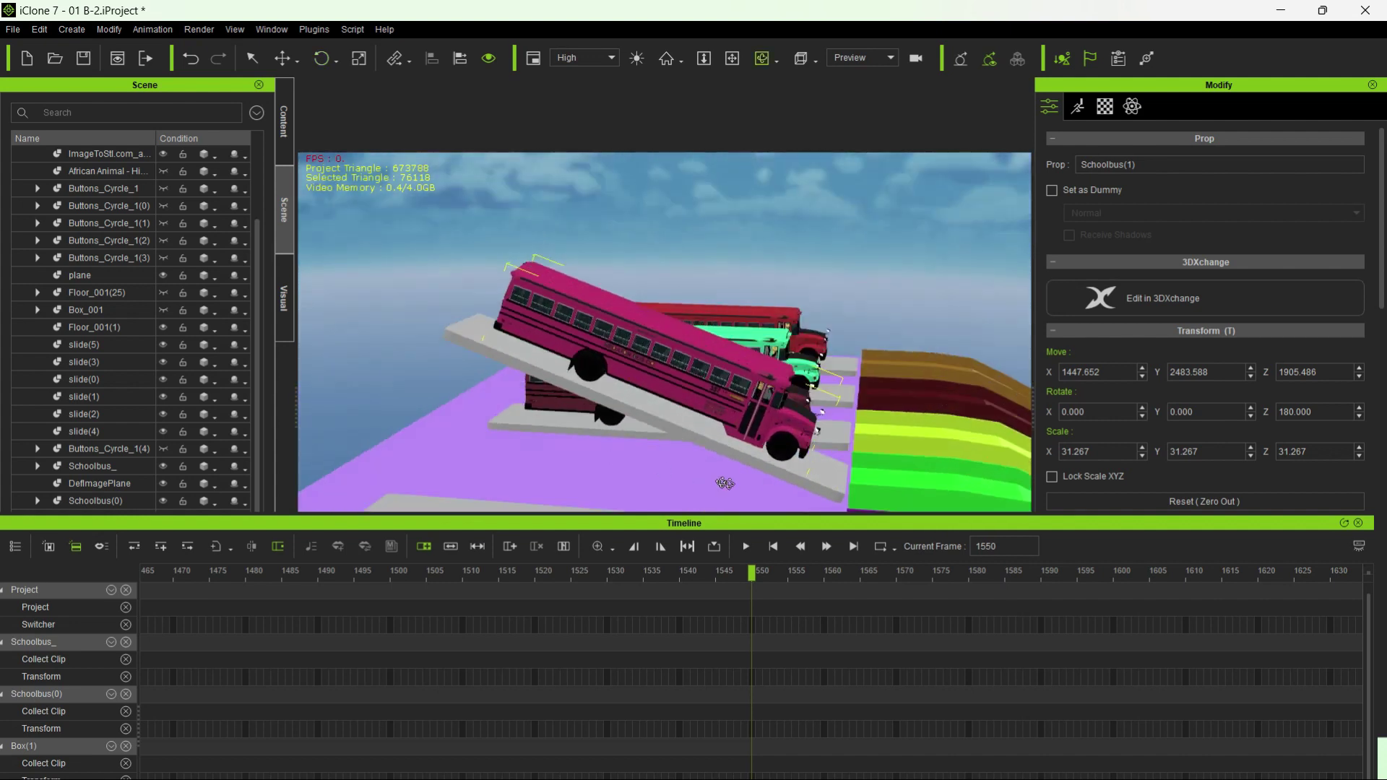
middle_drag(702, 449, 600, 412)
right_drag(599, 412, 604, 439)
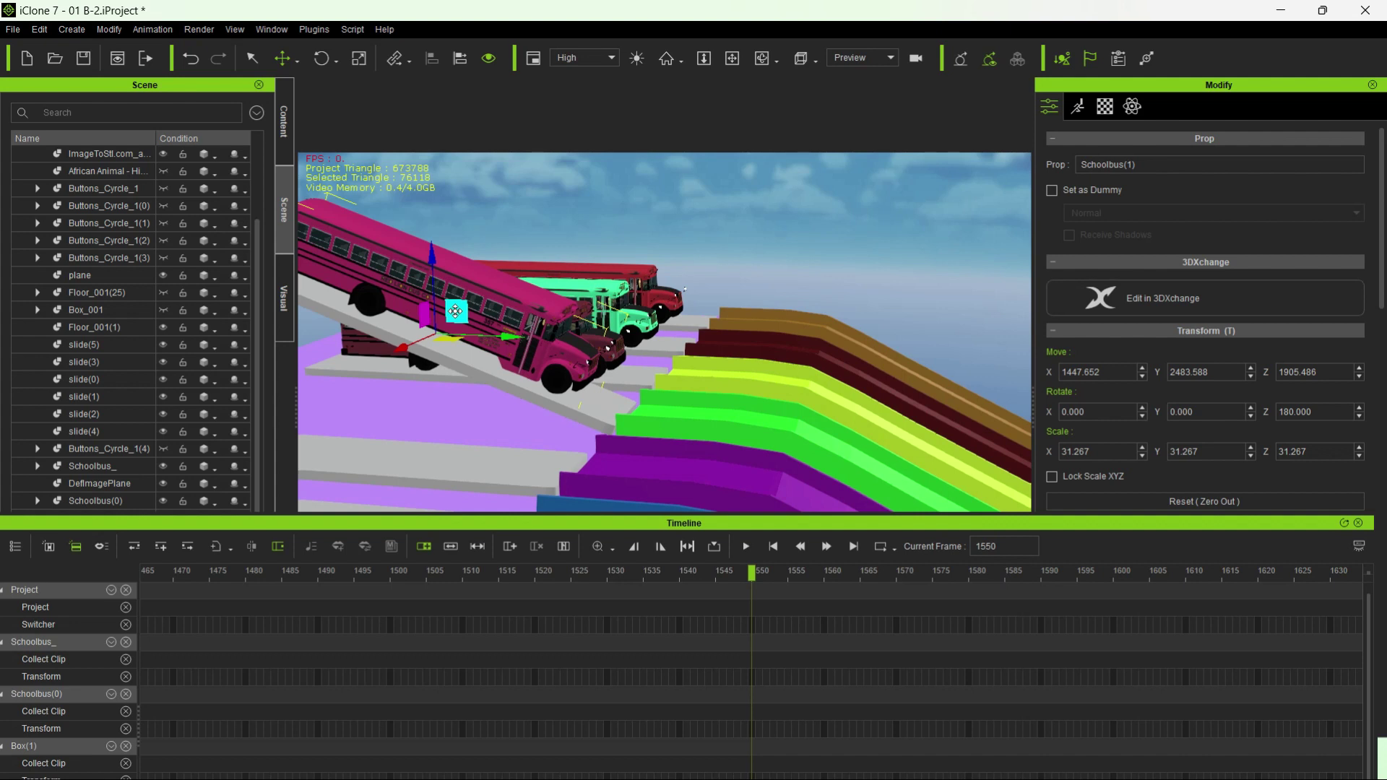
drag(456, 311, 668, 331)
- Lower the pink bus onto the slide and nudge it slightly up along Y
key(e)
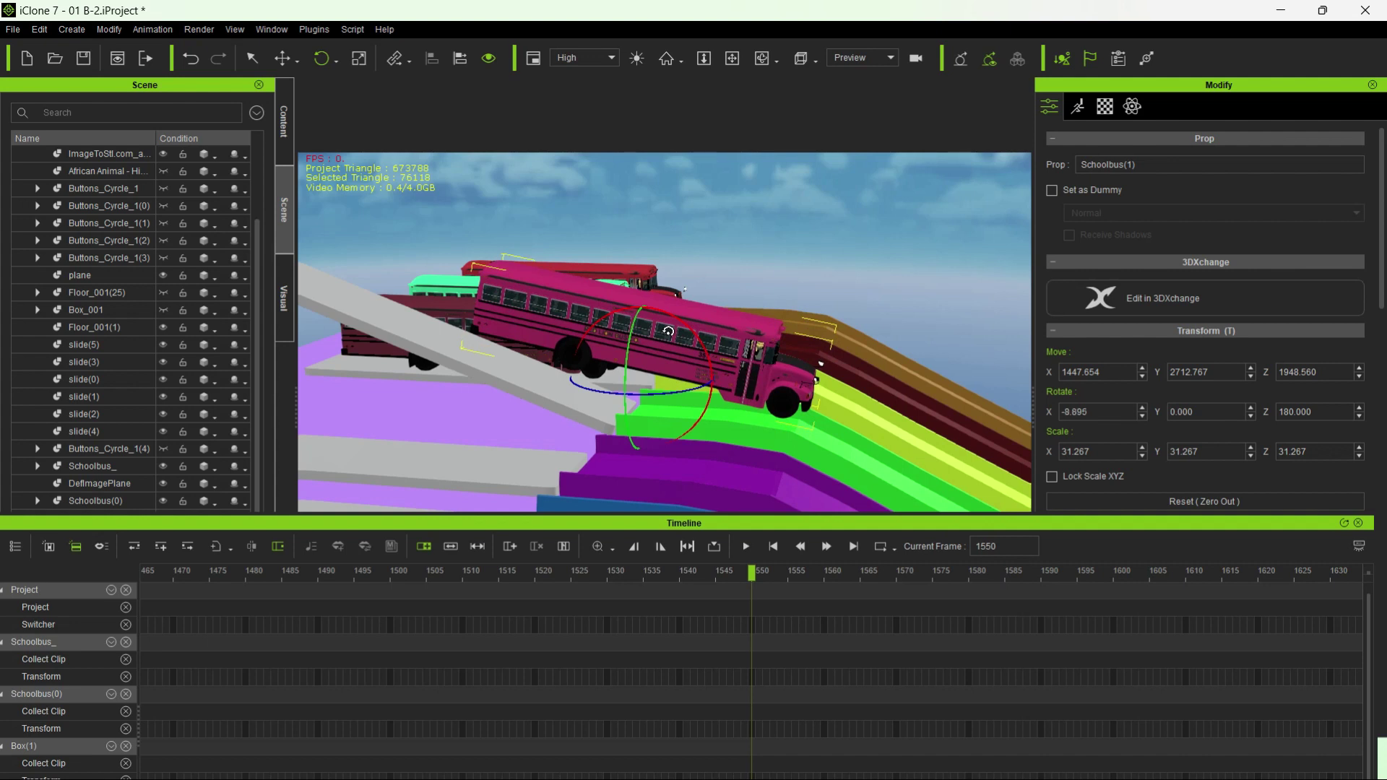
key(w)
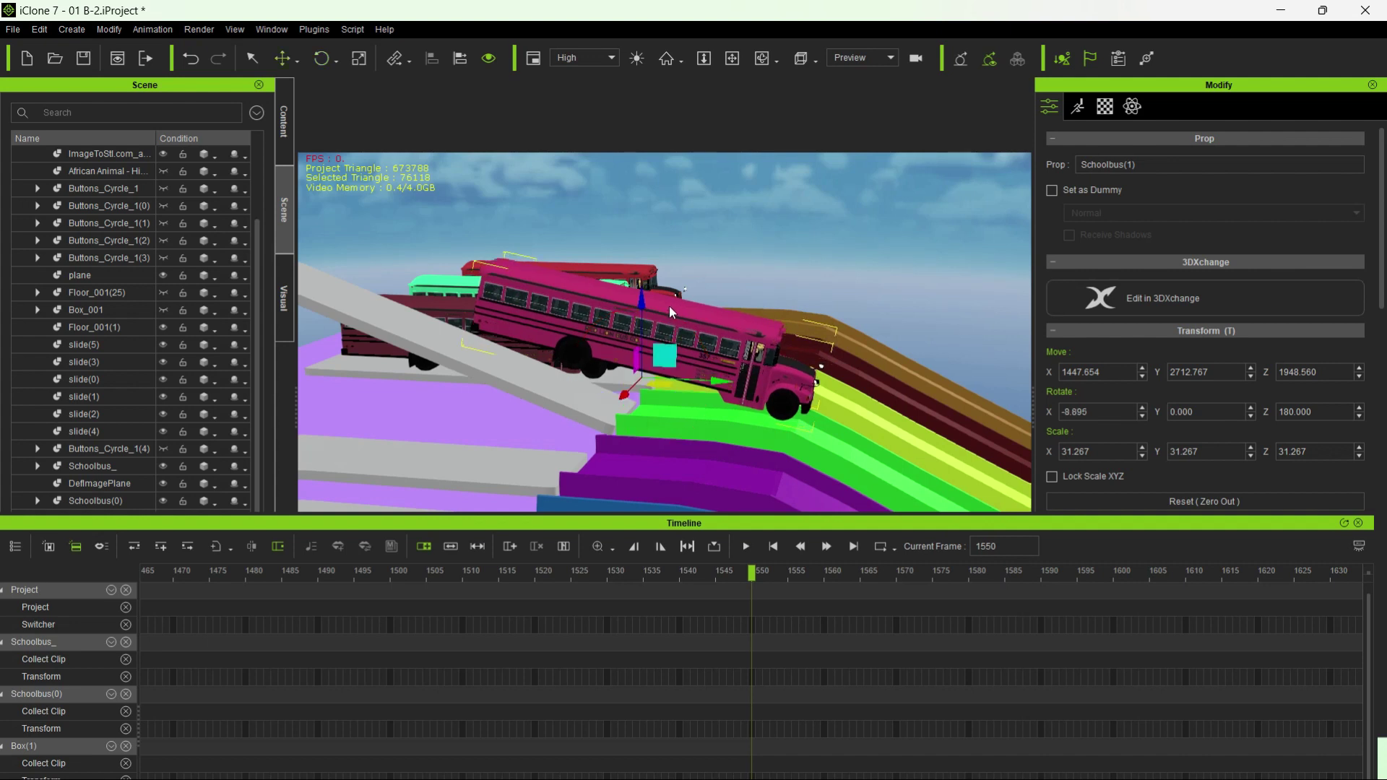
drag(641, 299, 644, 315)
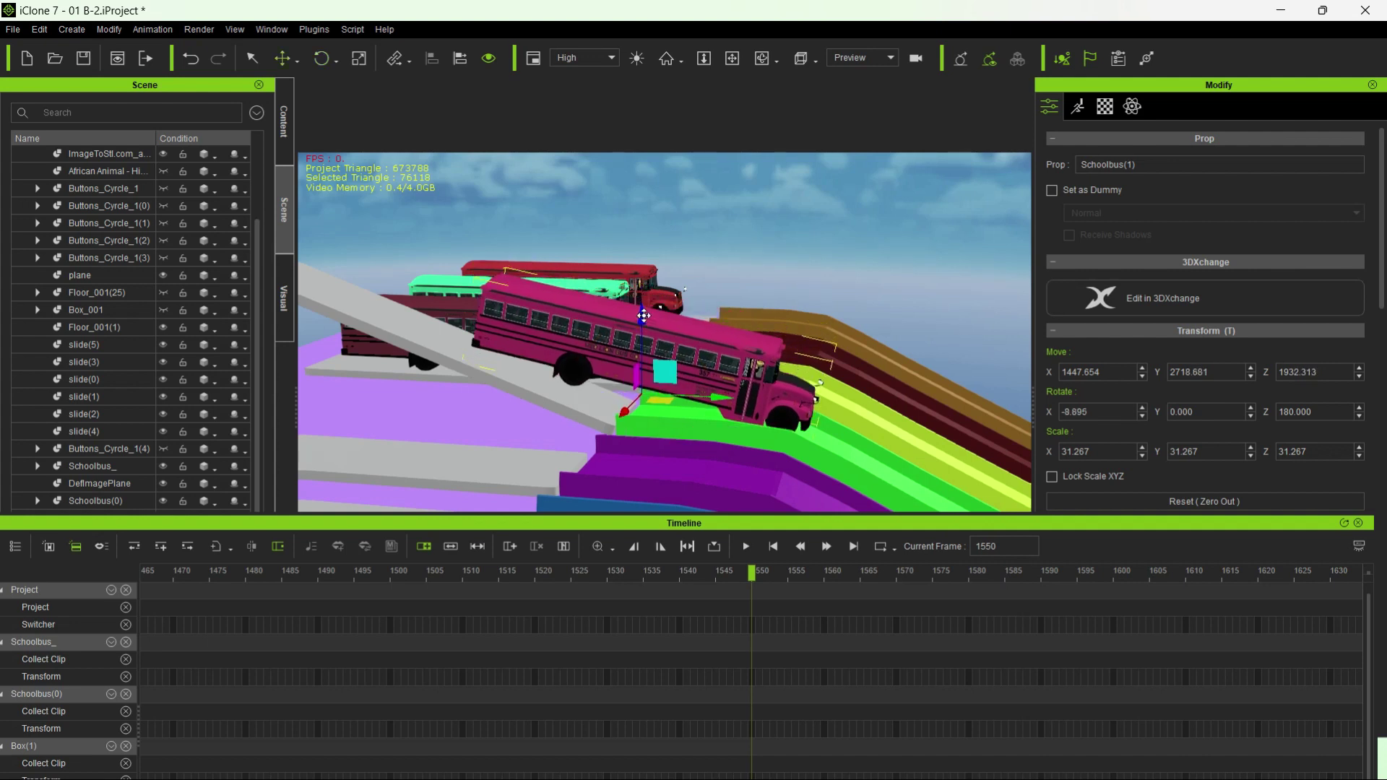
drag(720, 393, 731, 396)
scroll(731, 416, up, 3)
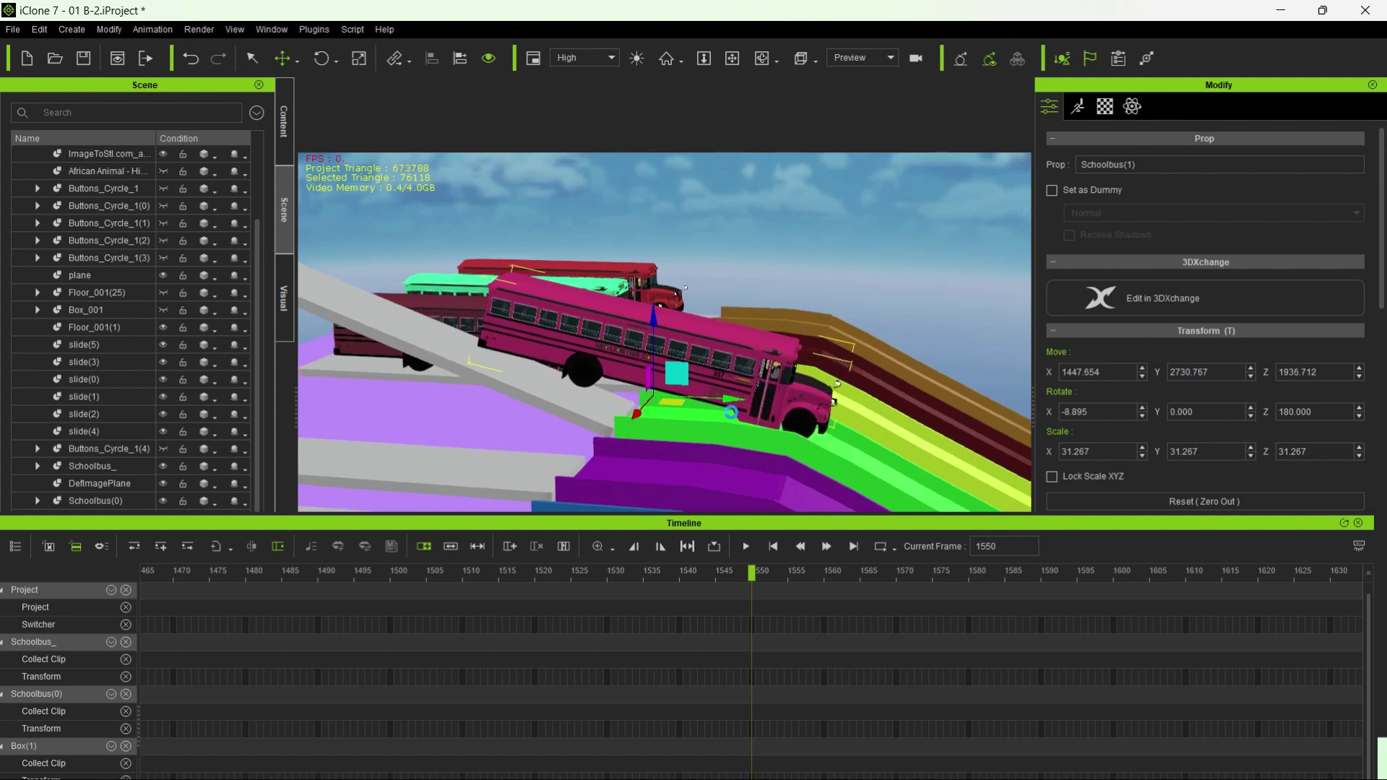
right_drag(730, 433, 960, 302)
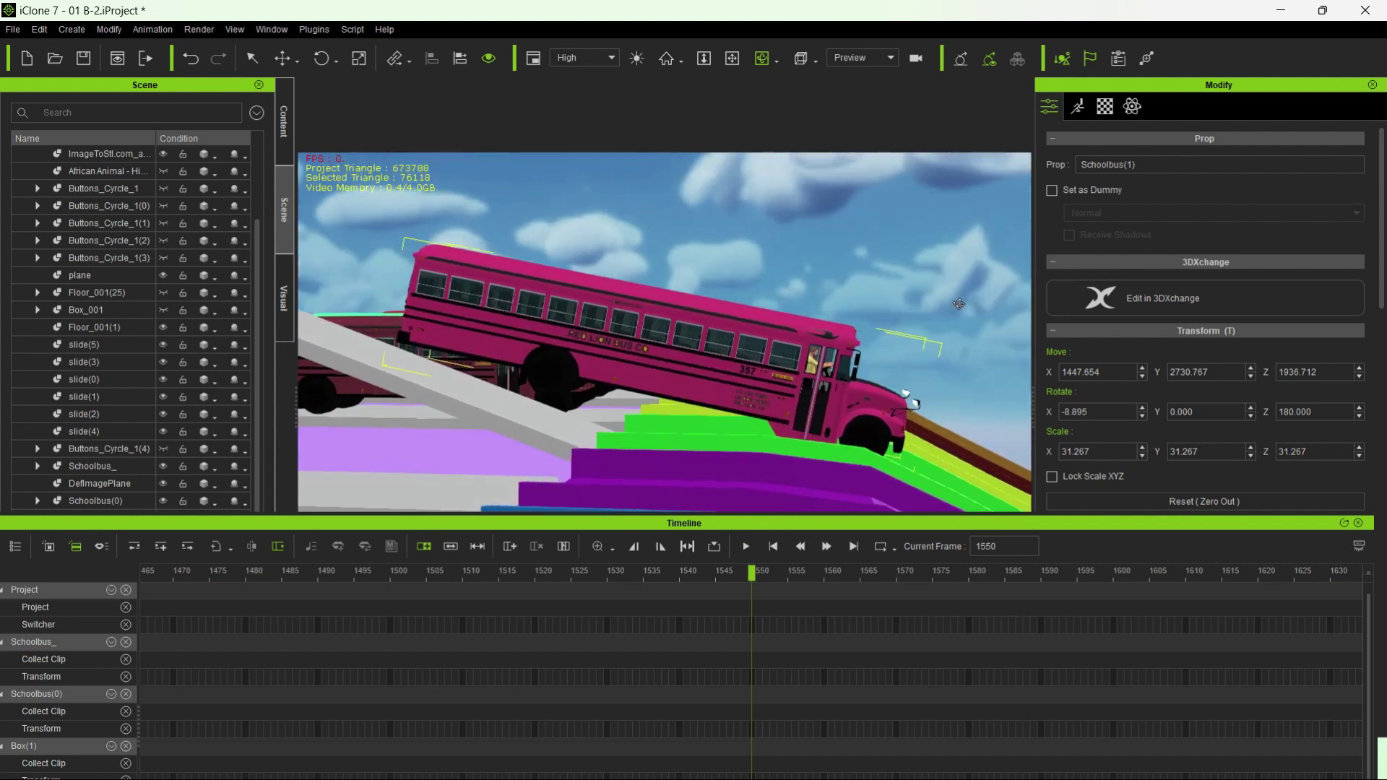
- Tilt the bus to -11.762 on X and settle it at Y 2733.611, Z 1928.902
key(e)
drag(700, 359, 698, 360)
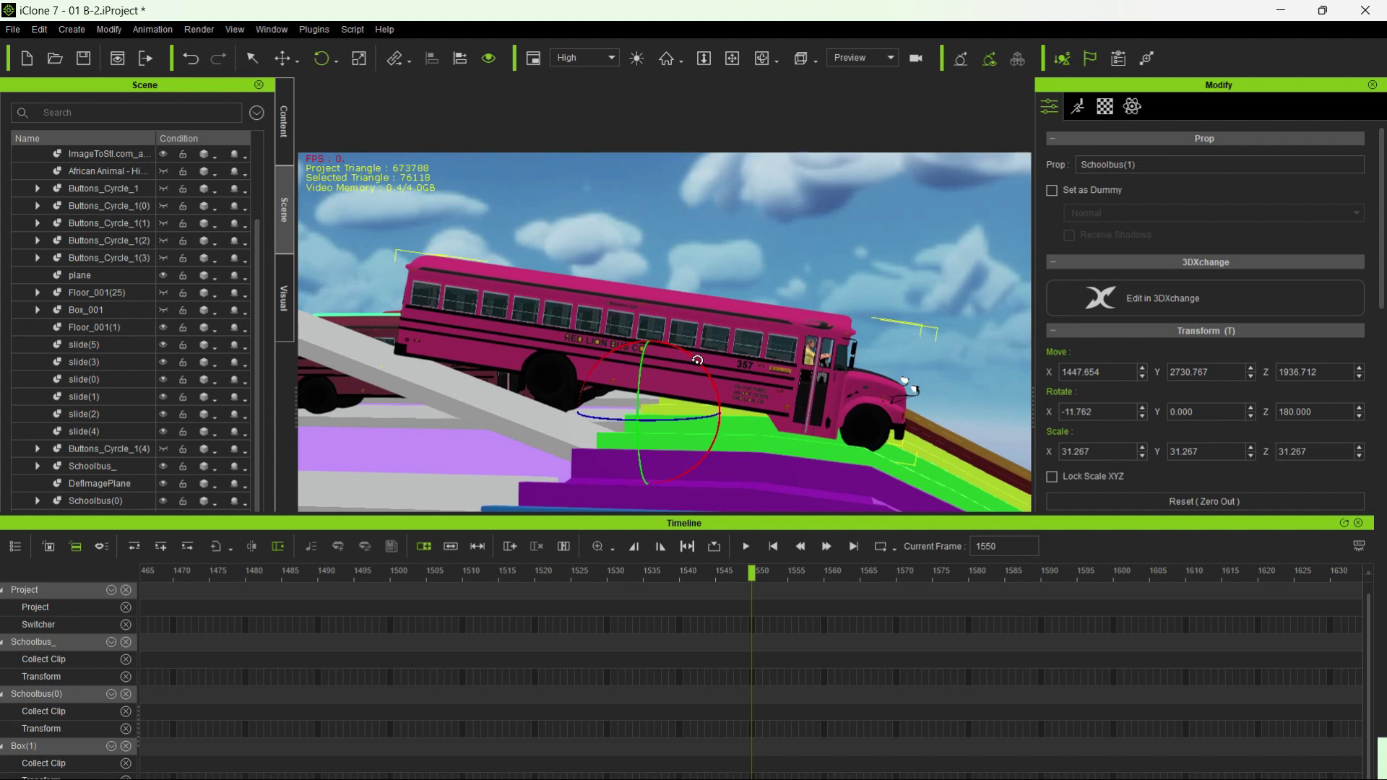
key(w)
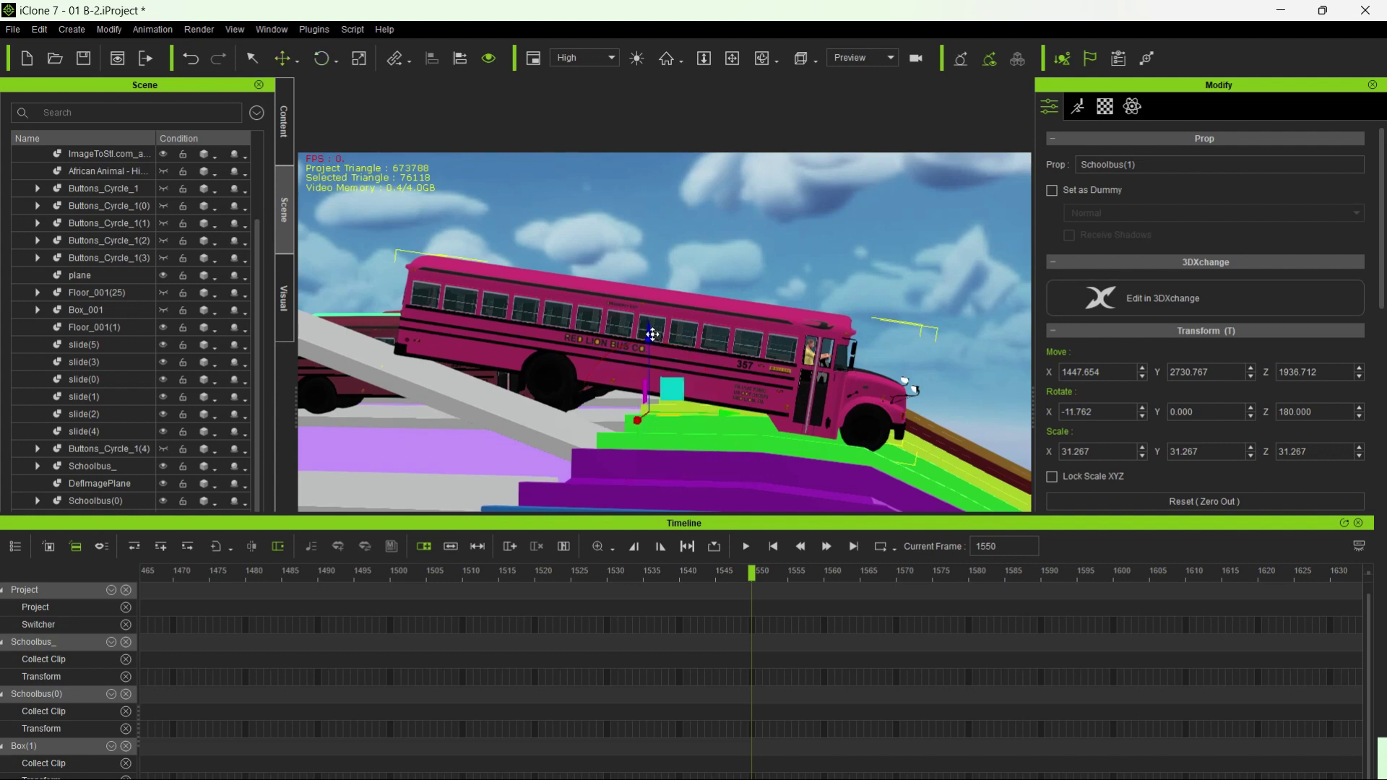
drag(652, 335, 650, 346)
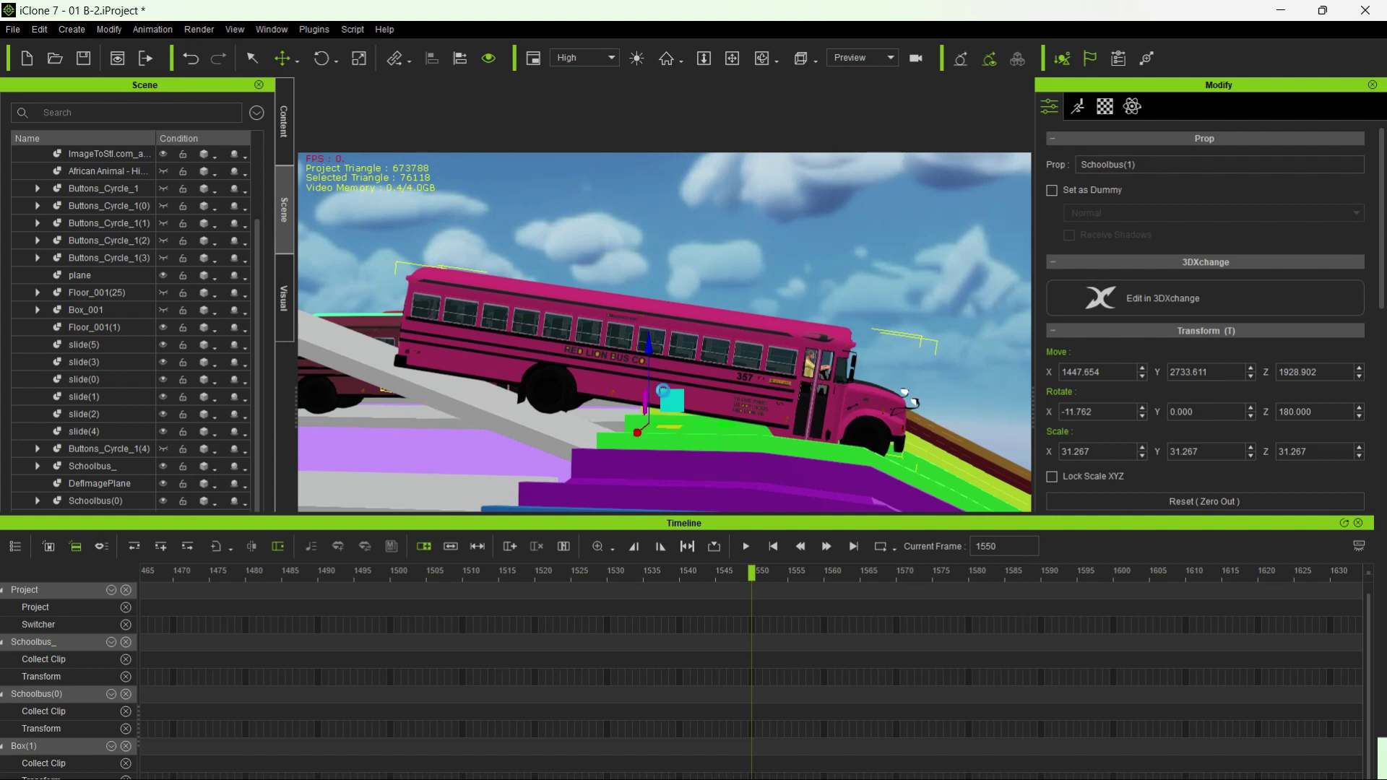
scroll(663, 394, down, 1)
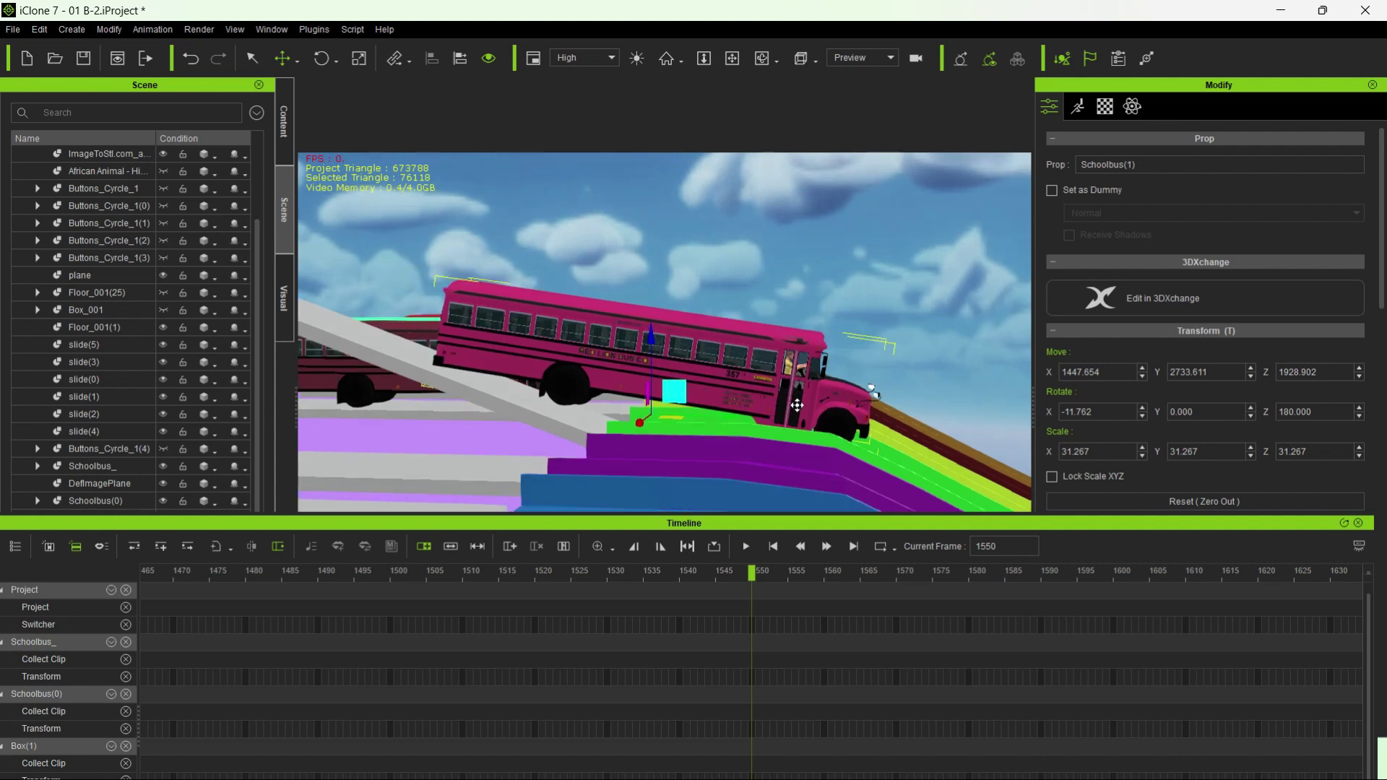
middle_drag(797, 405, 623, 375)
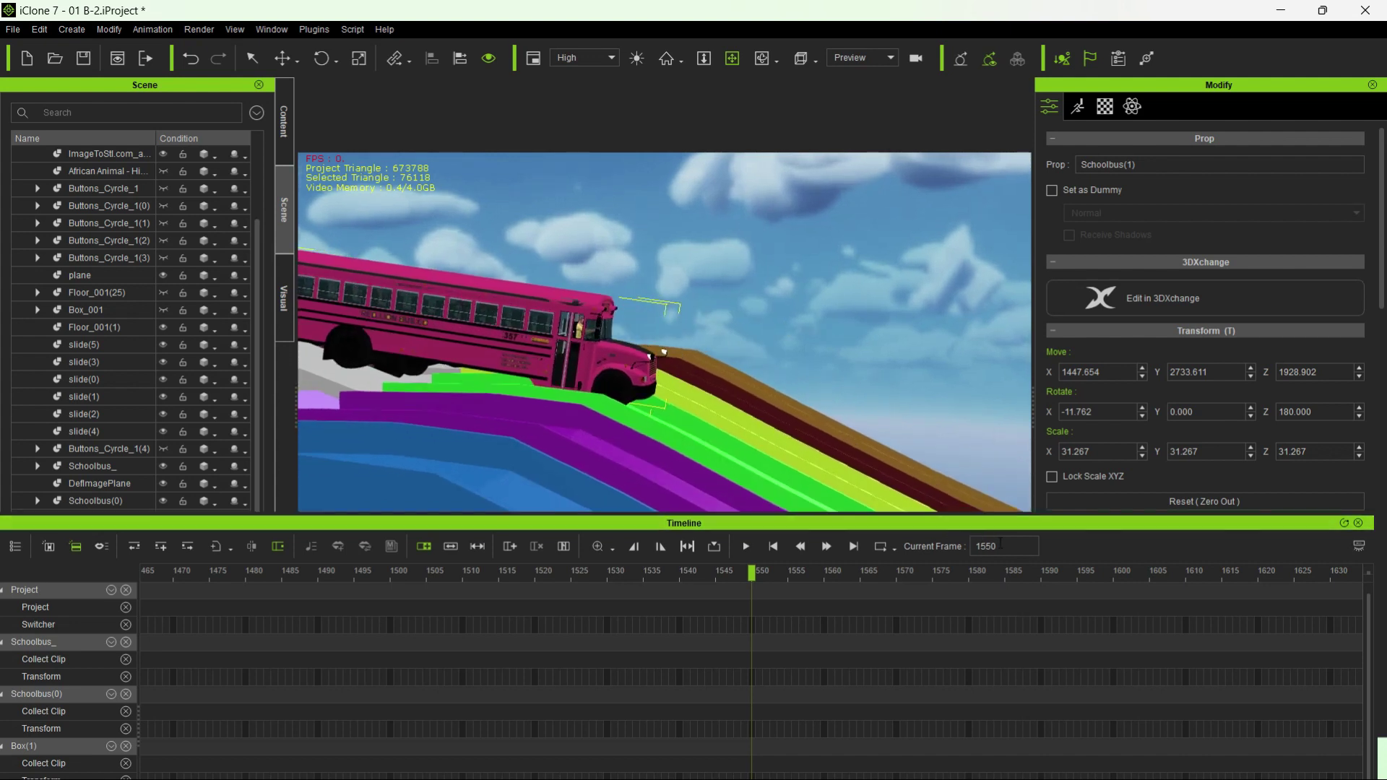
- Jump the current frame to 1650 and zoom the viewport out
double_click(1016, 548)
text(1)
key(Return)
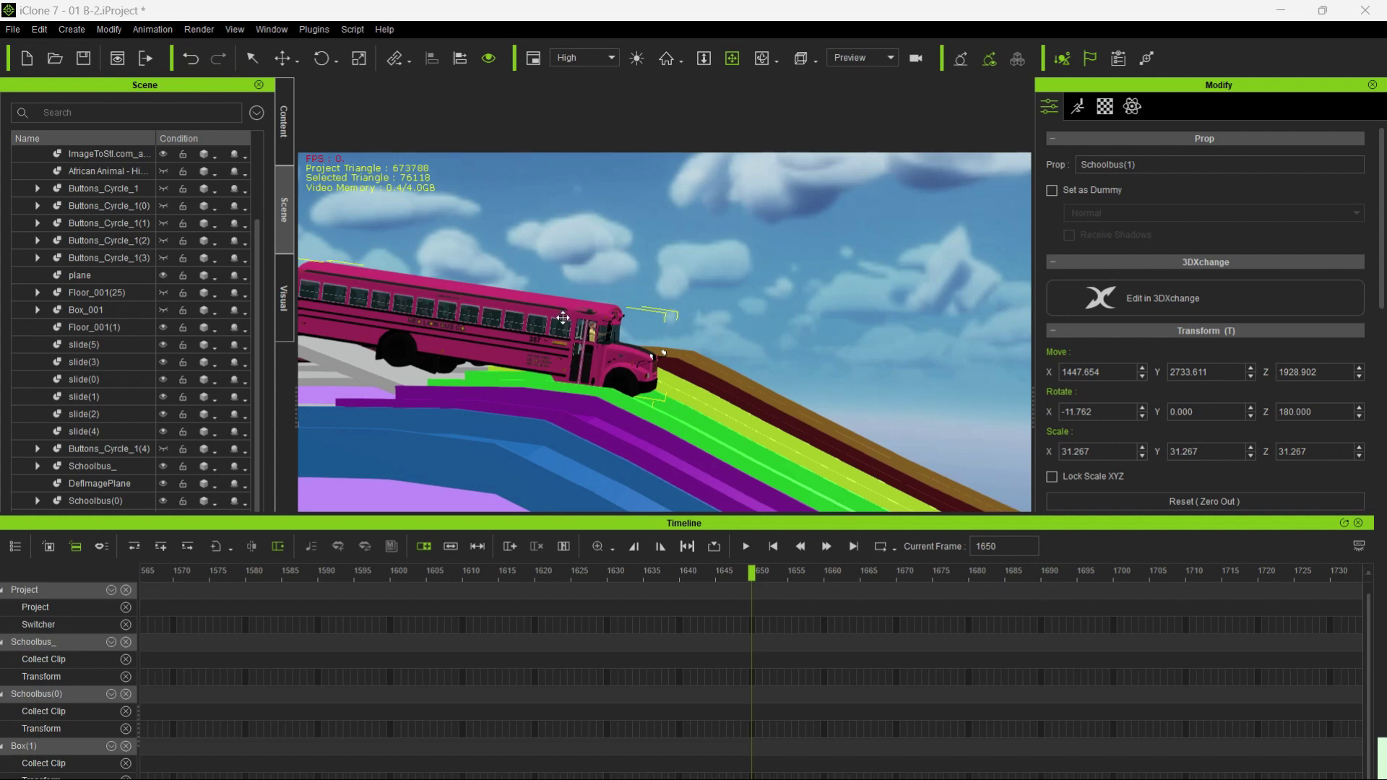
scroll(564, 320, down, 3)
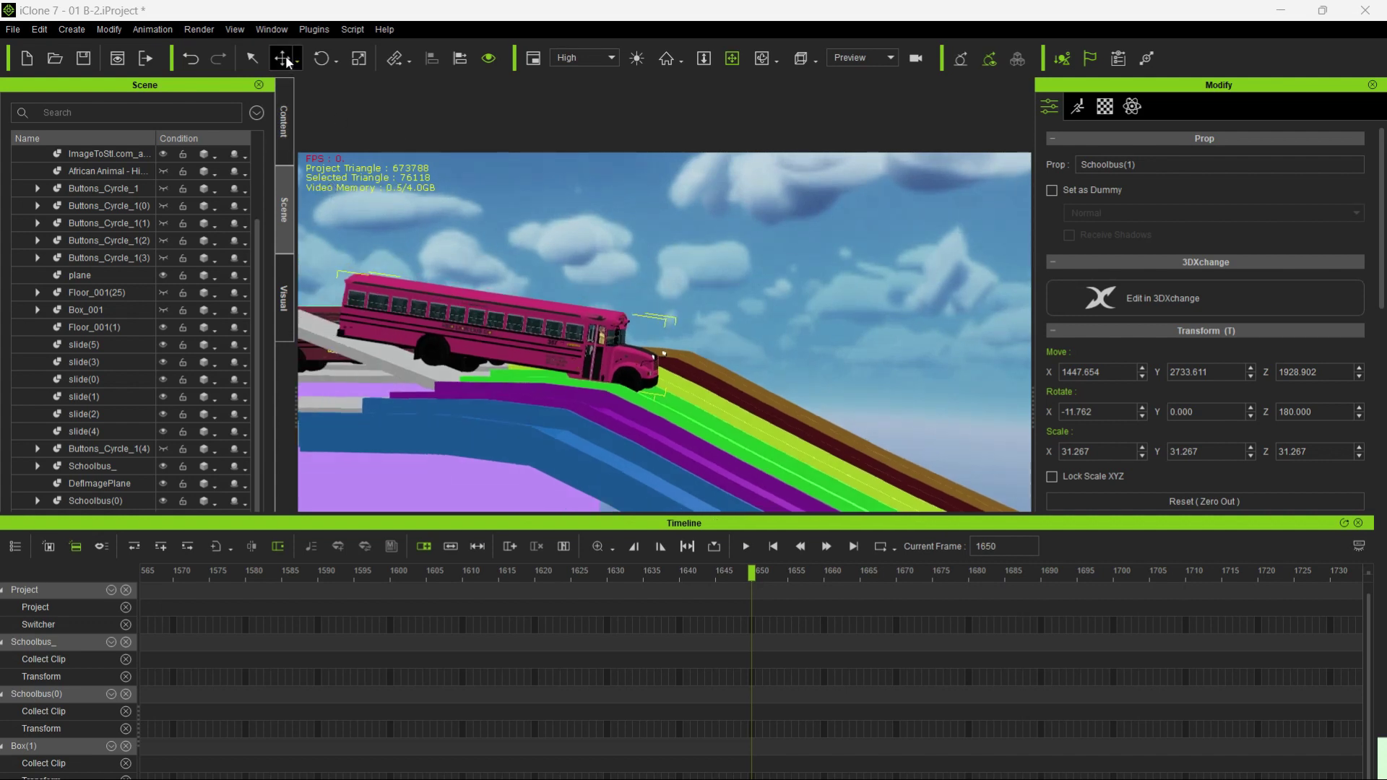
- Slide the pink bus further down the green ramp and settle it onto the slide
click(284, 59)
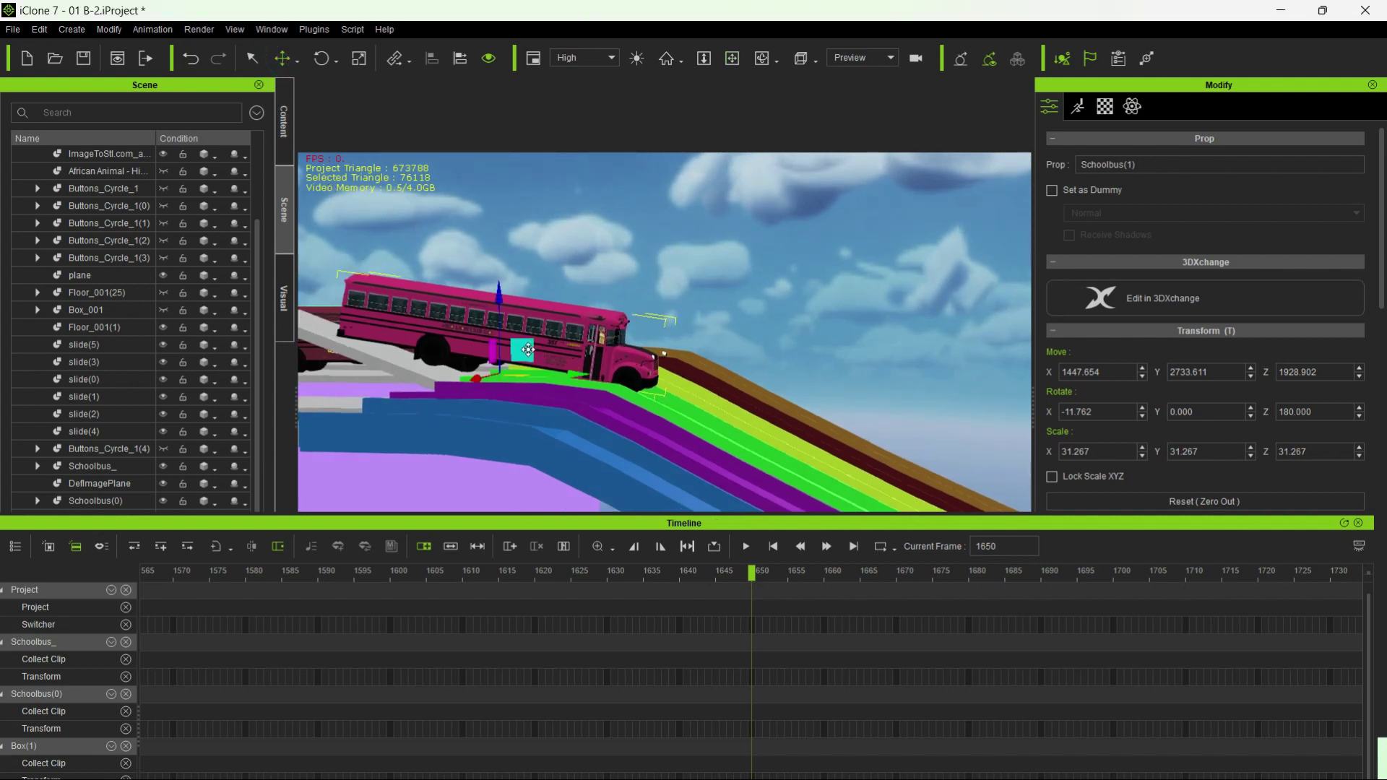
drag(520, 352, 747, 372)
key(e)
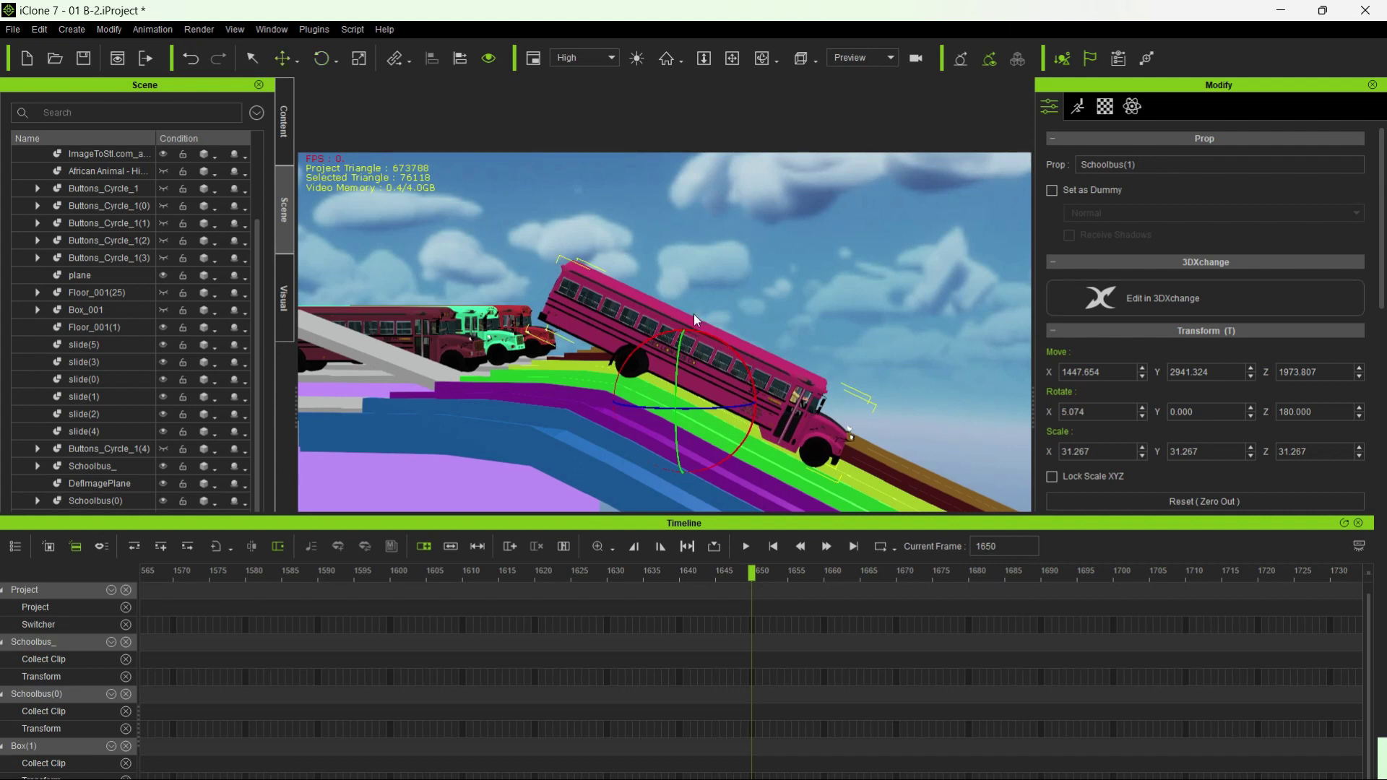
key(w)
drag(684, 324, 692, 347)
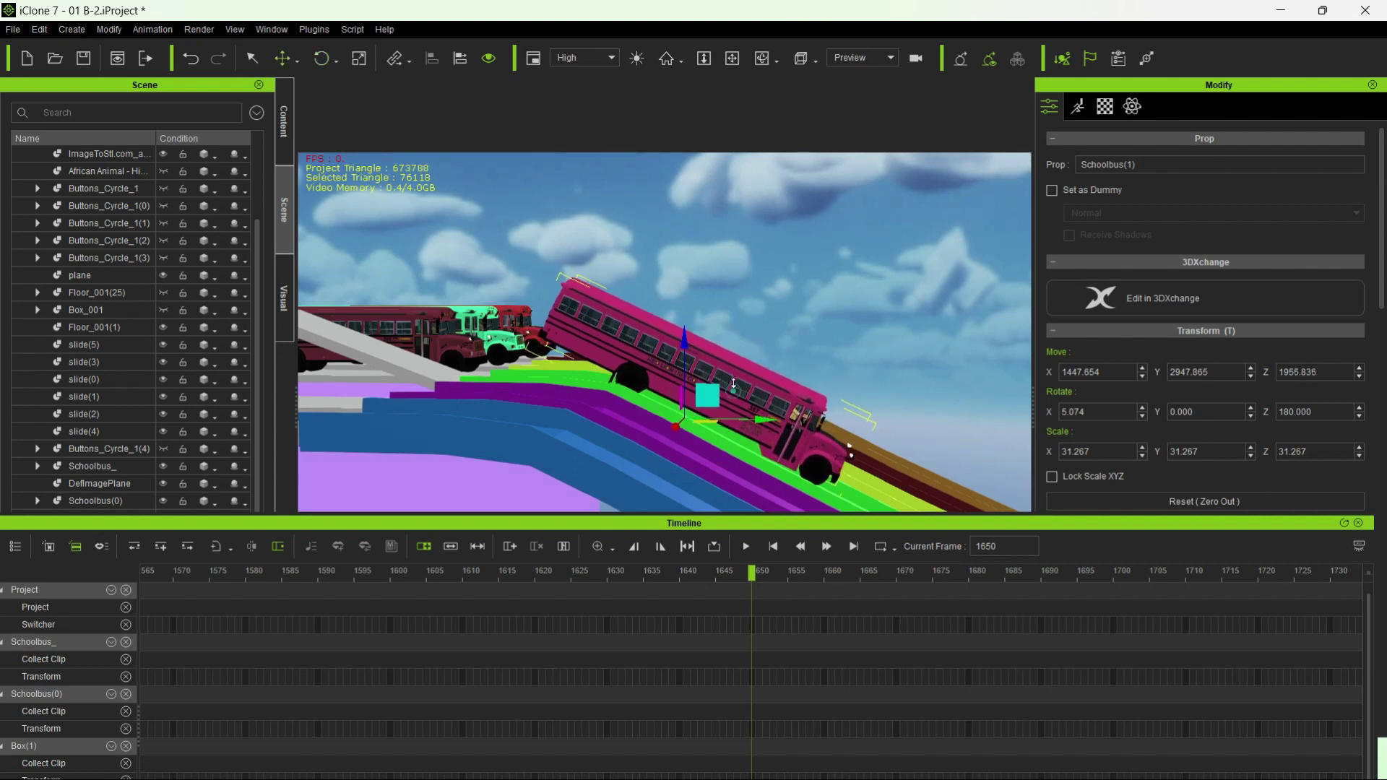
- Tilt the pink bus to 6.715 on X to match the steeper slope and lower it slightly
key(z)
drag(734, 361, 690, 312)
key(x)
key(c)
drag(783, 360, 501, 400)
scroll(633, 377, down, 5)
right_drag(633, 378, 655, 374)
right_drag(510, 396, 793, 308)
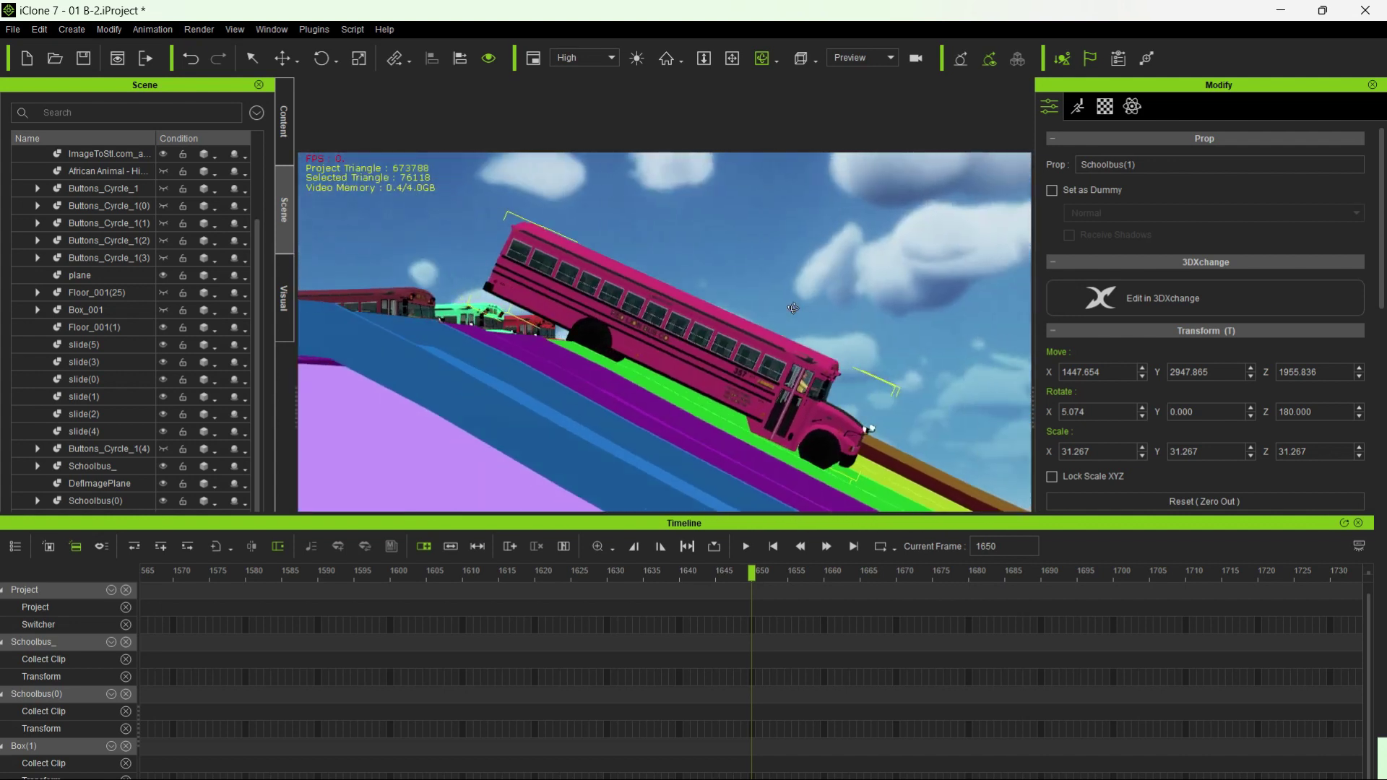
key(e)
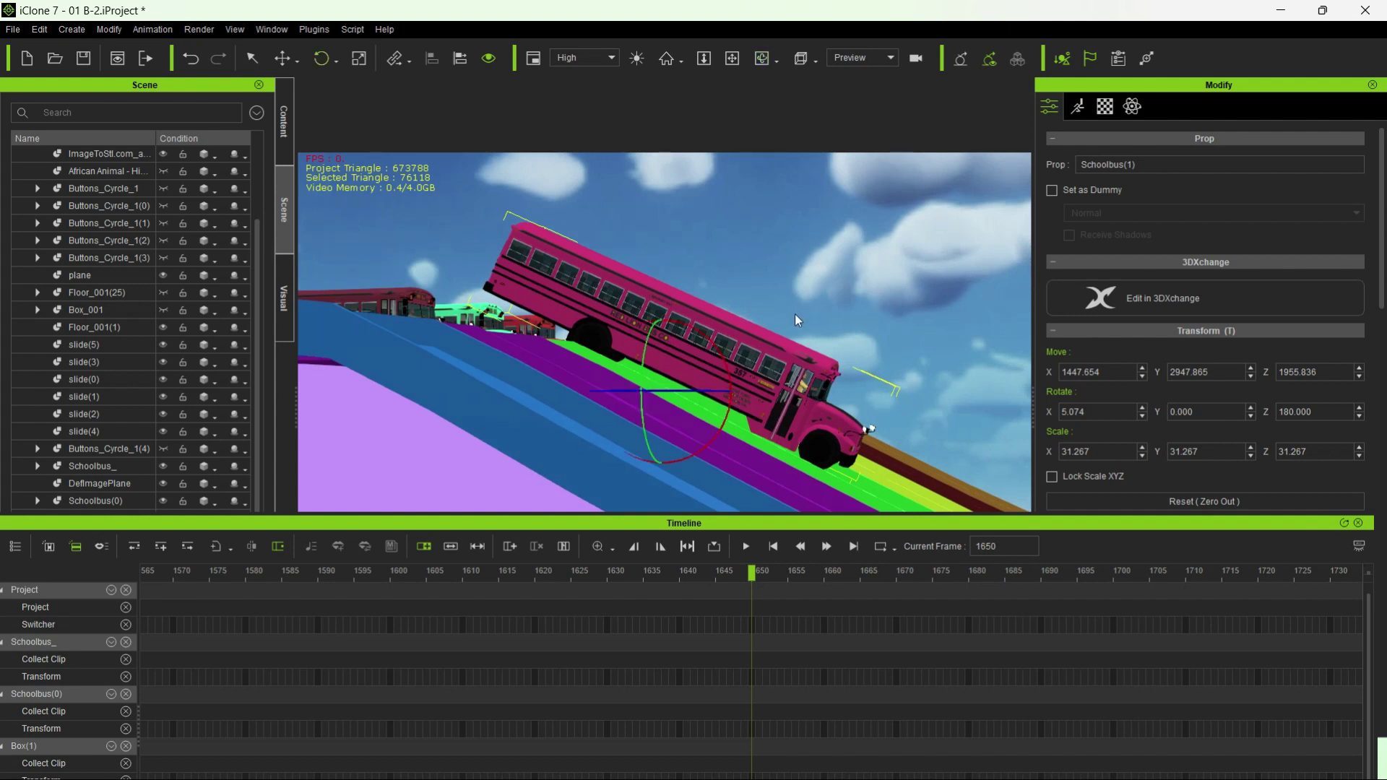
drag(717, 351, 717, 351)
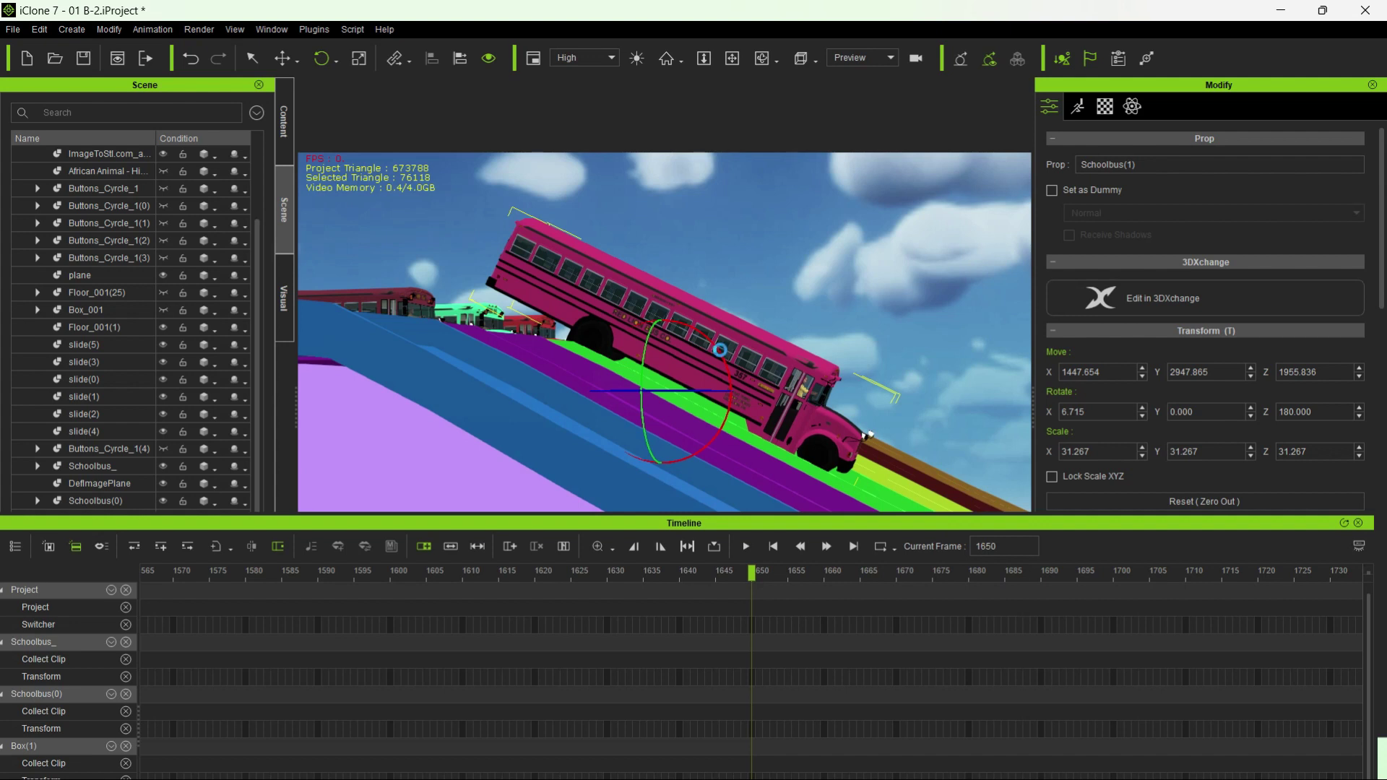
key(w)
drag(662, 313, 662, 319)
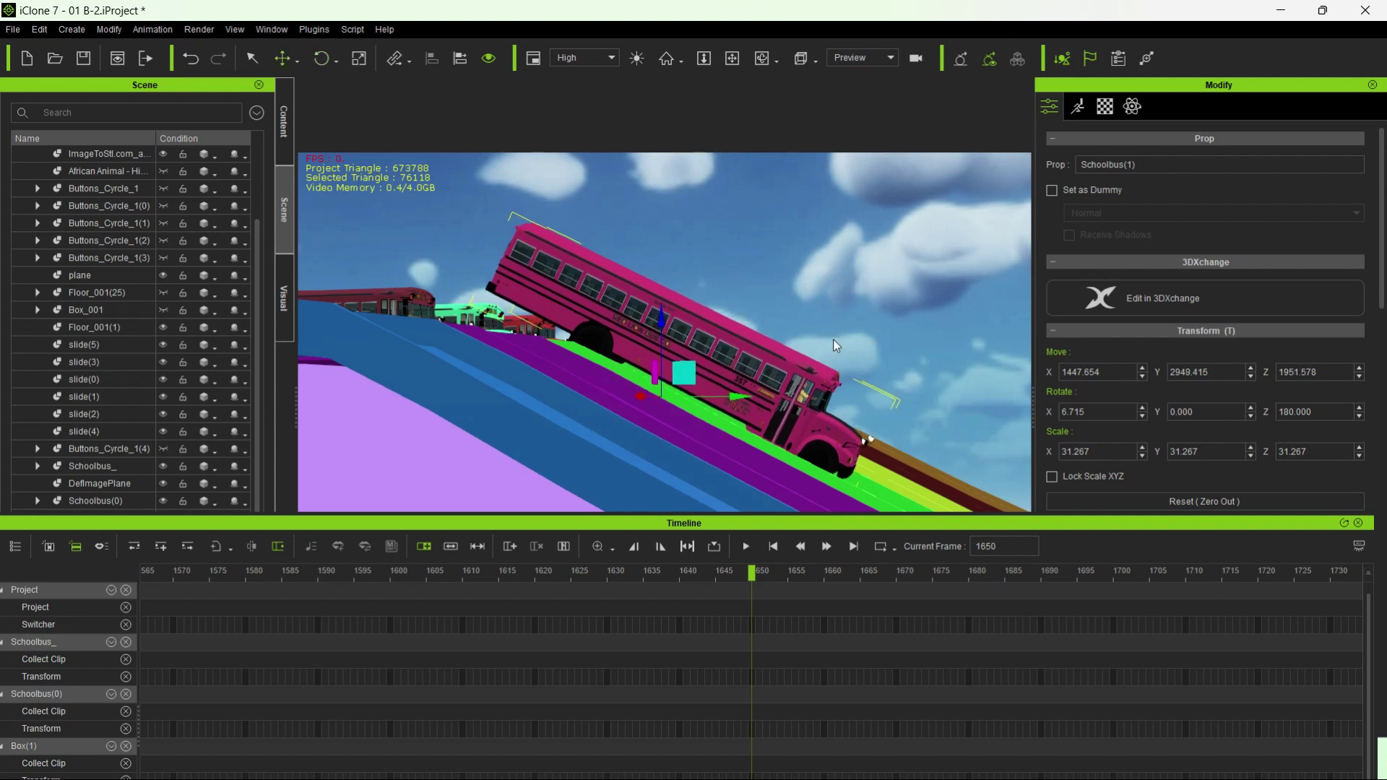
- Centre the pink bus on its green slide lane, ending at Y 2949.416, Z 1951.579
scroll(830, 341, down, 1)
right_drag(830, 341, 483, 426)
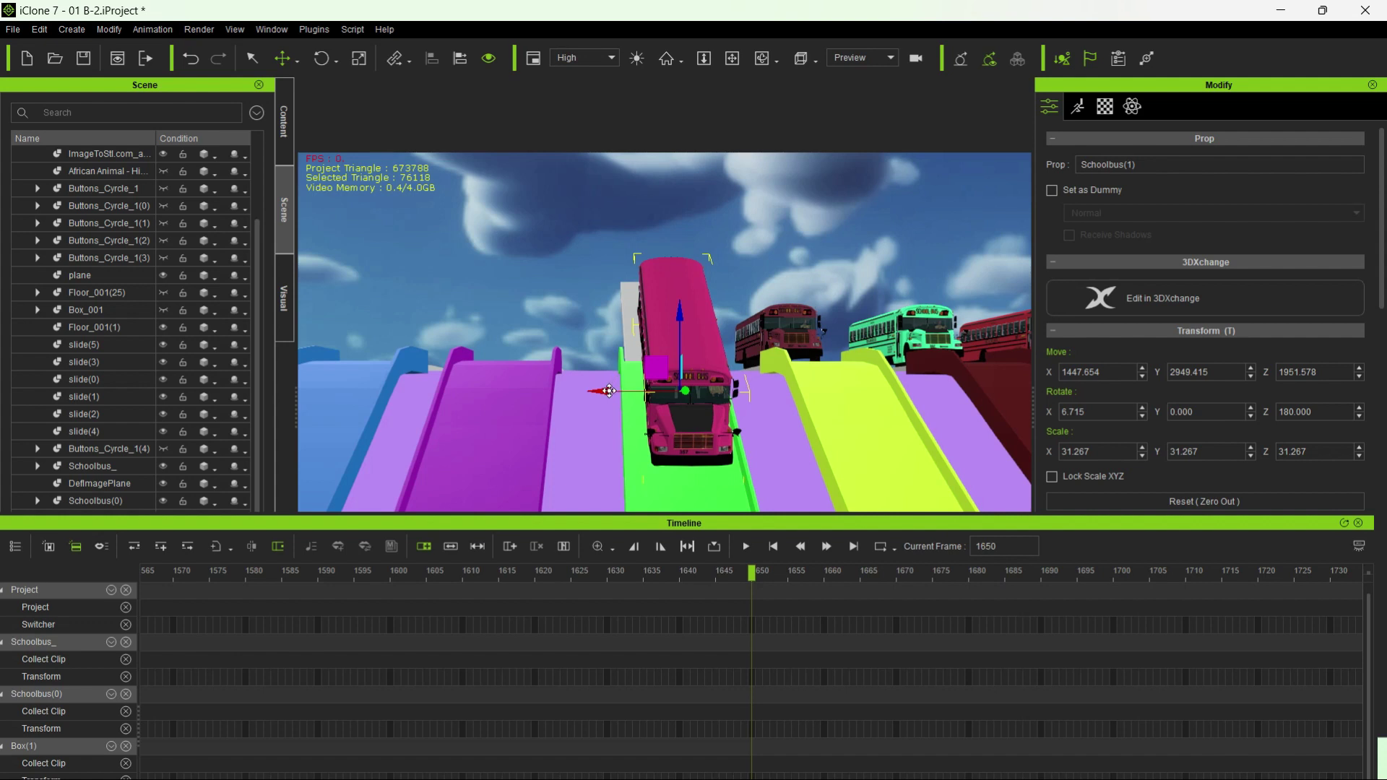
drag(609, 391, 599, 395)
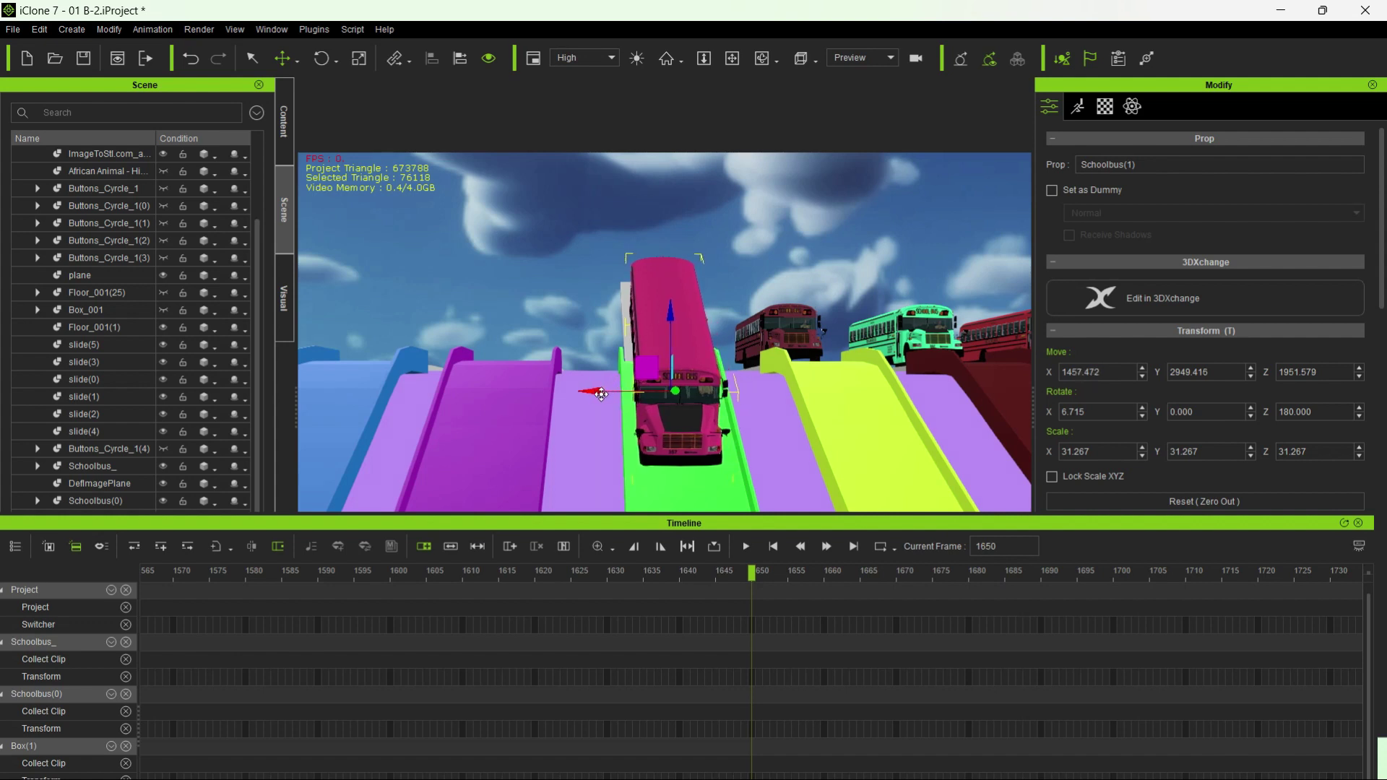
right_drag(506, 390, 898, 434)
middle_drag(735, 394, 604, 368)
click(1031, 546)
drag(1032, 545, 854, 546)
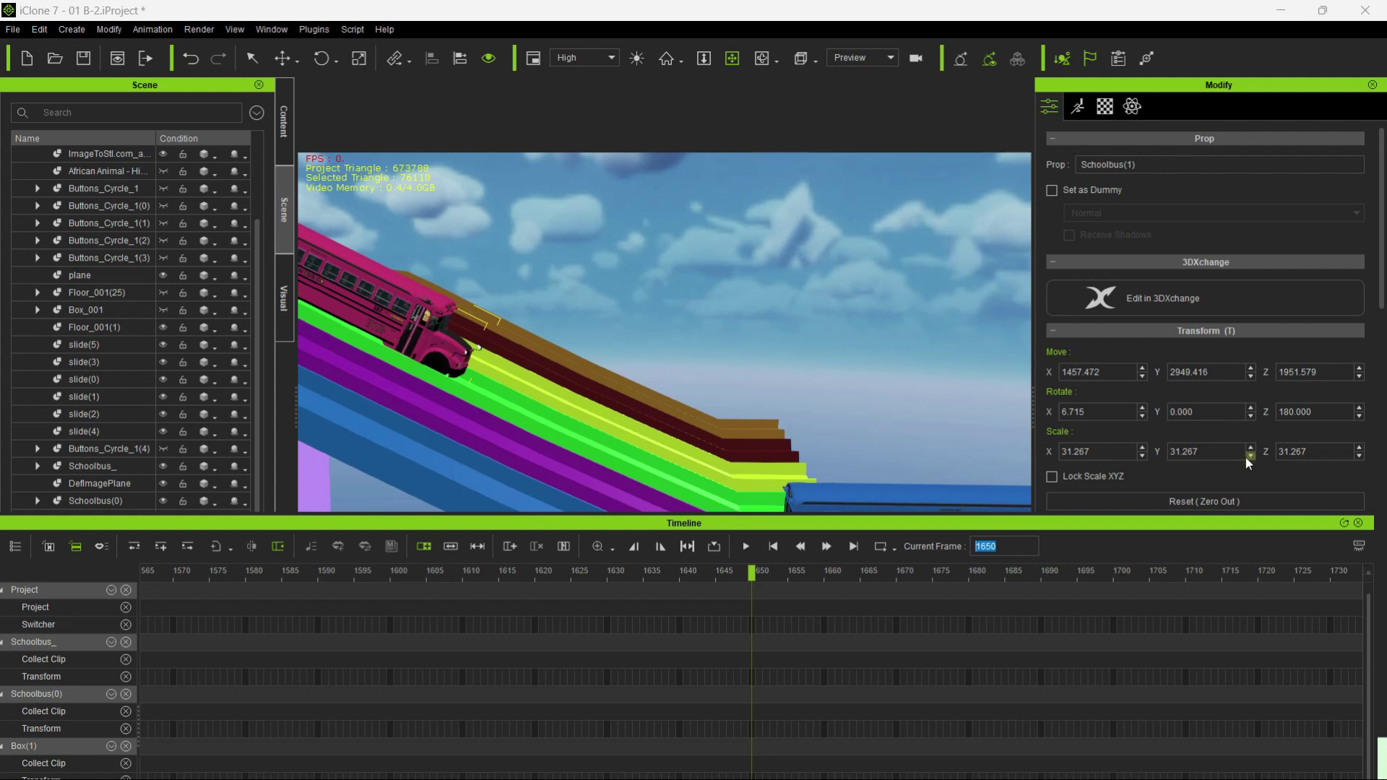
- At frame 1850, drag the pink school bus down to the foot of the slide
text(1)
key(Return)
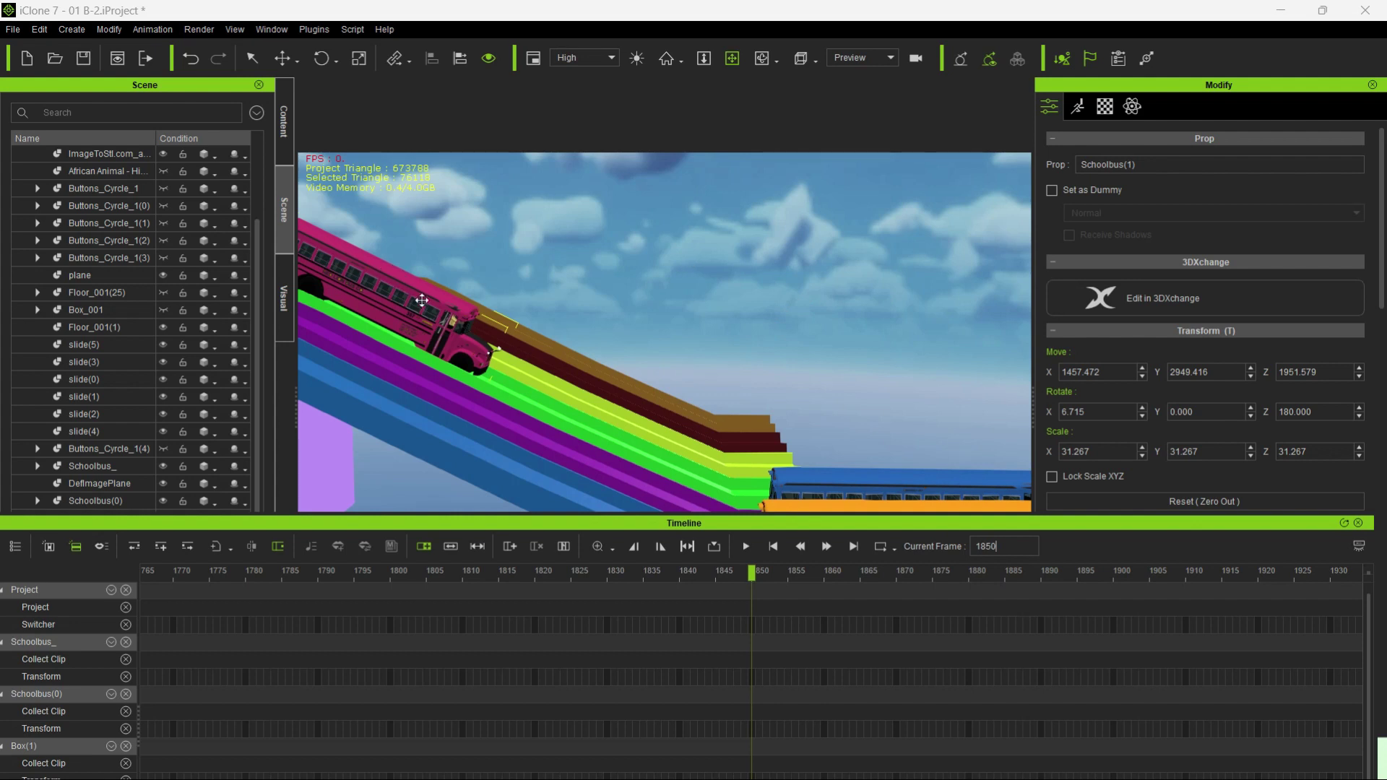
middle_drag(434, 302, 470, 306)
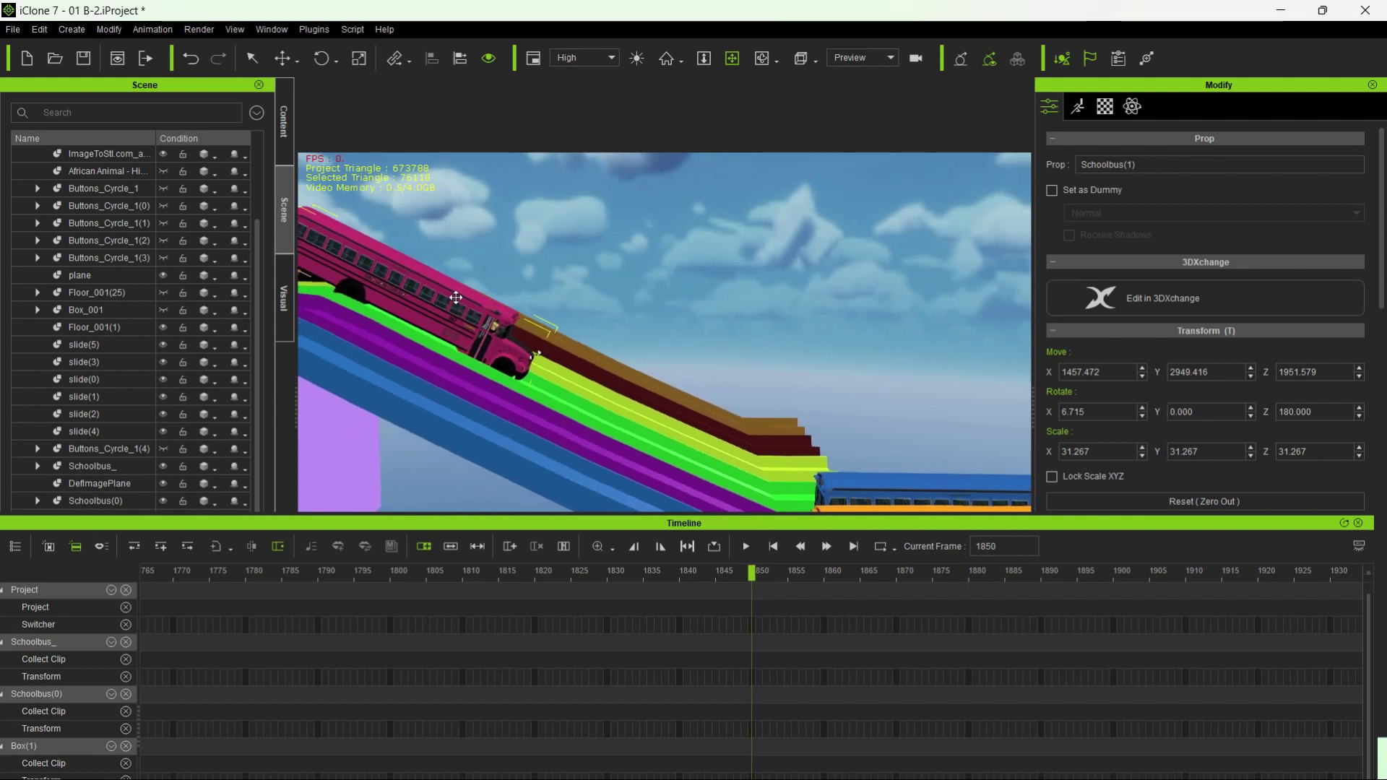
click(455, 296)
drag(423, 306, 696, 427)
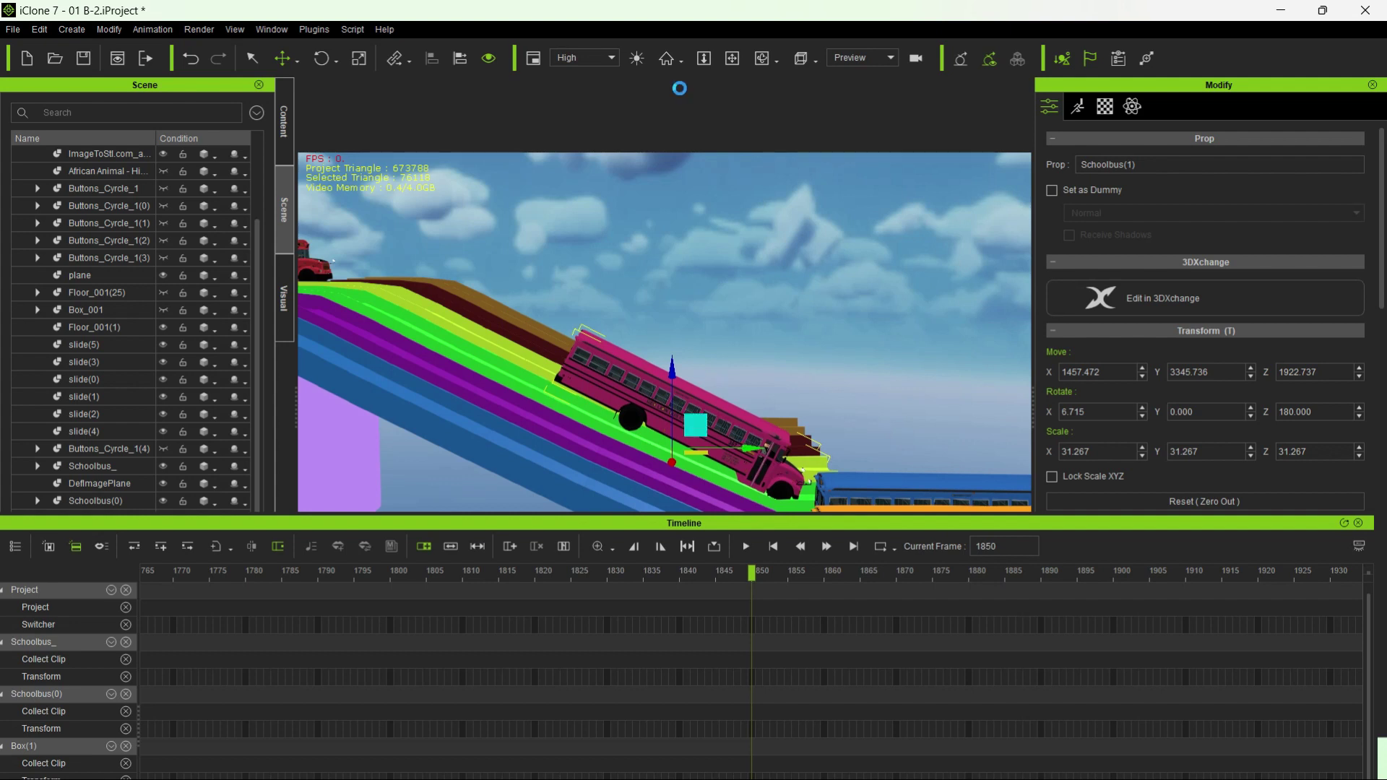
- Nudge the pink bus slightly back up the slope and reduce its tilt to 5.583
click(677, 60)
click(679, 62)
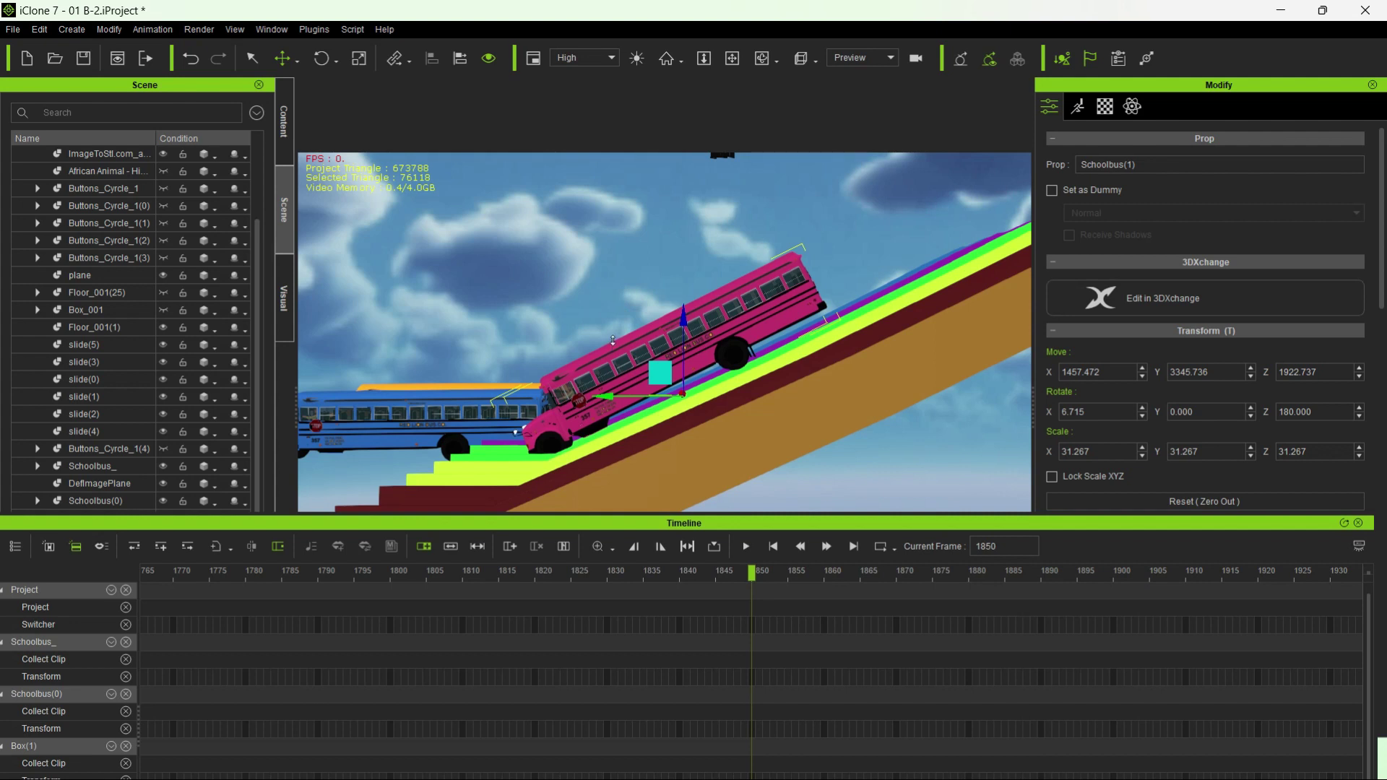
scroll(614, 338, up, 4)
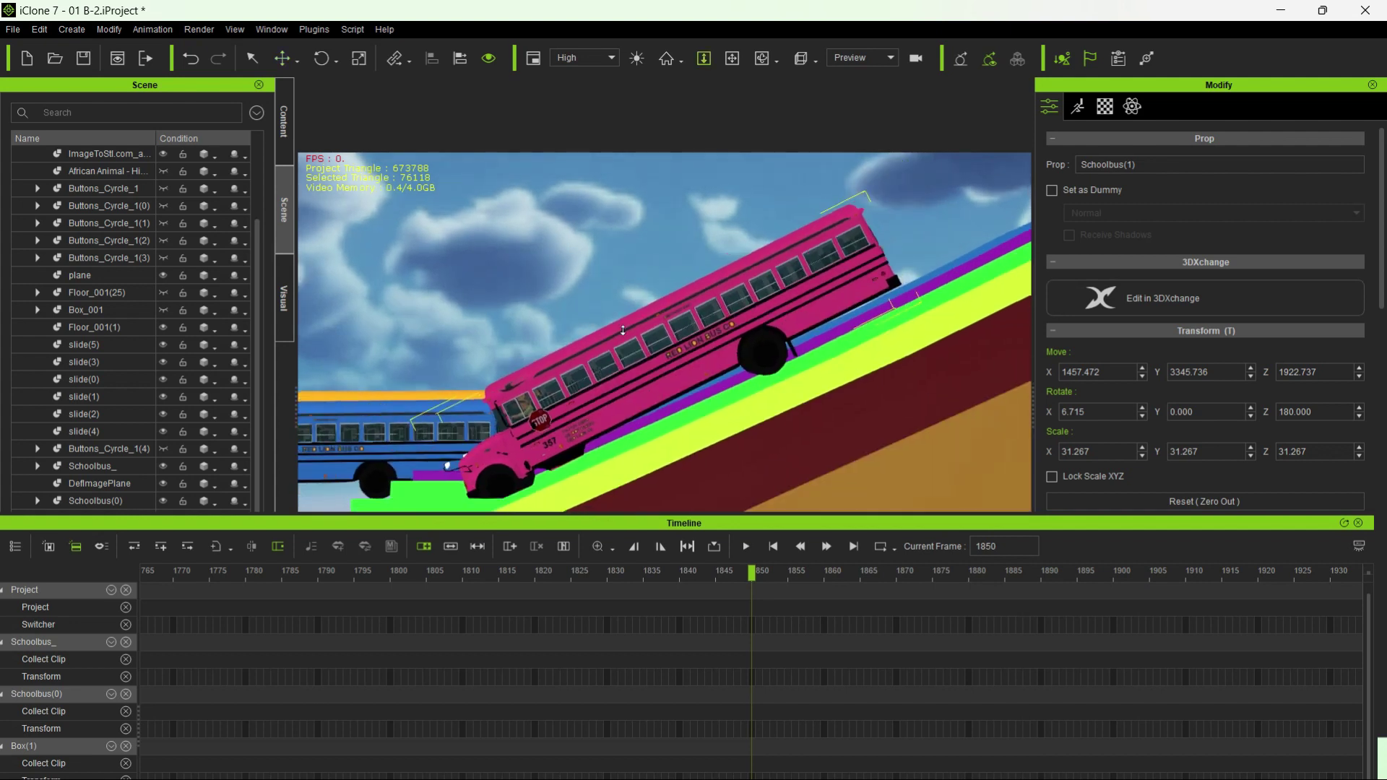
middle_drag(623, 330, 659, 318)
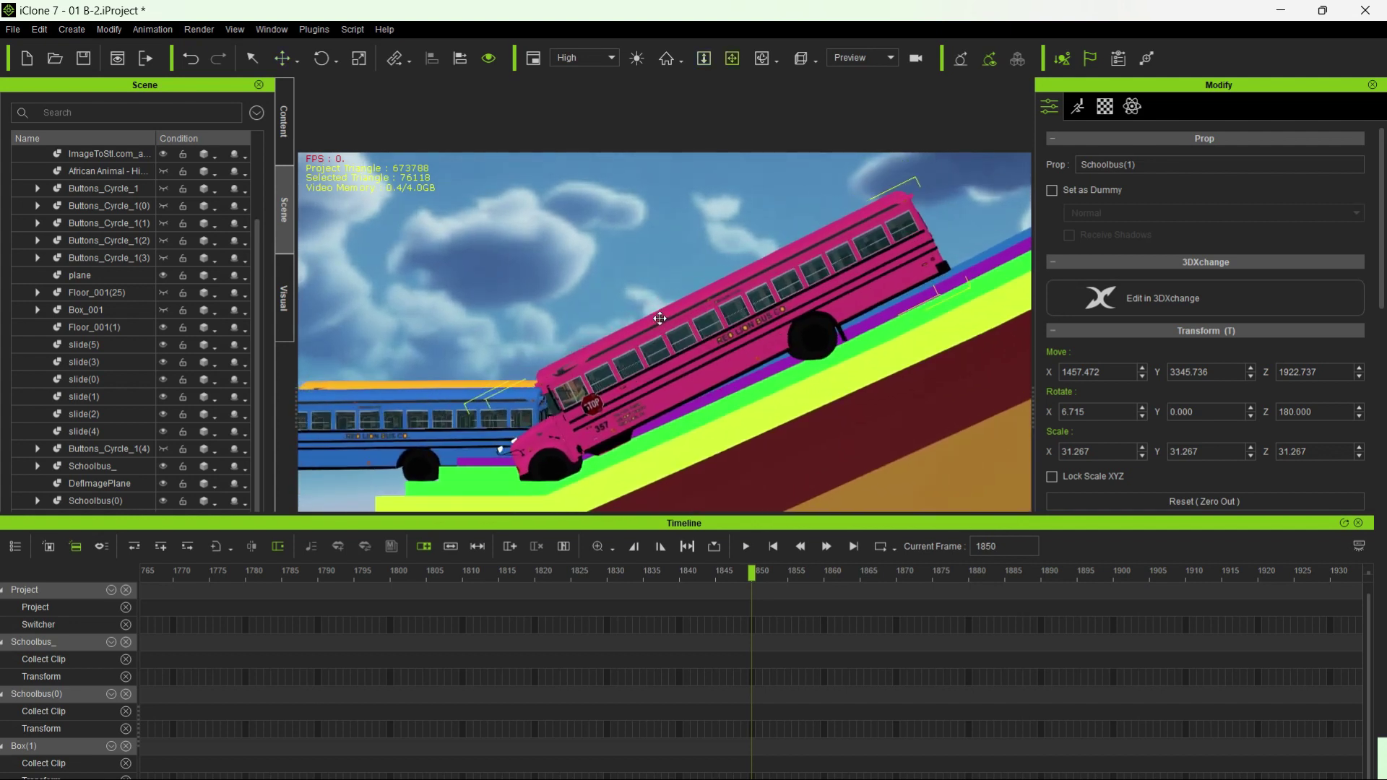
drag(671, 393, 687, 392)
key(e)
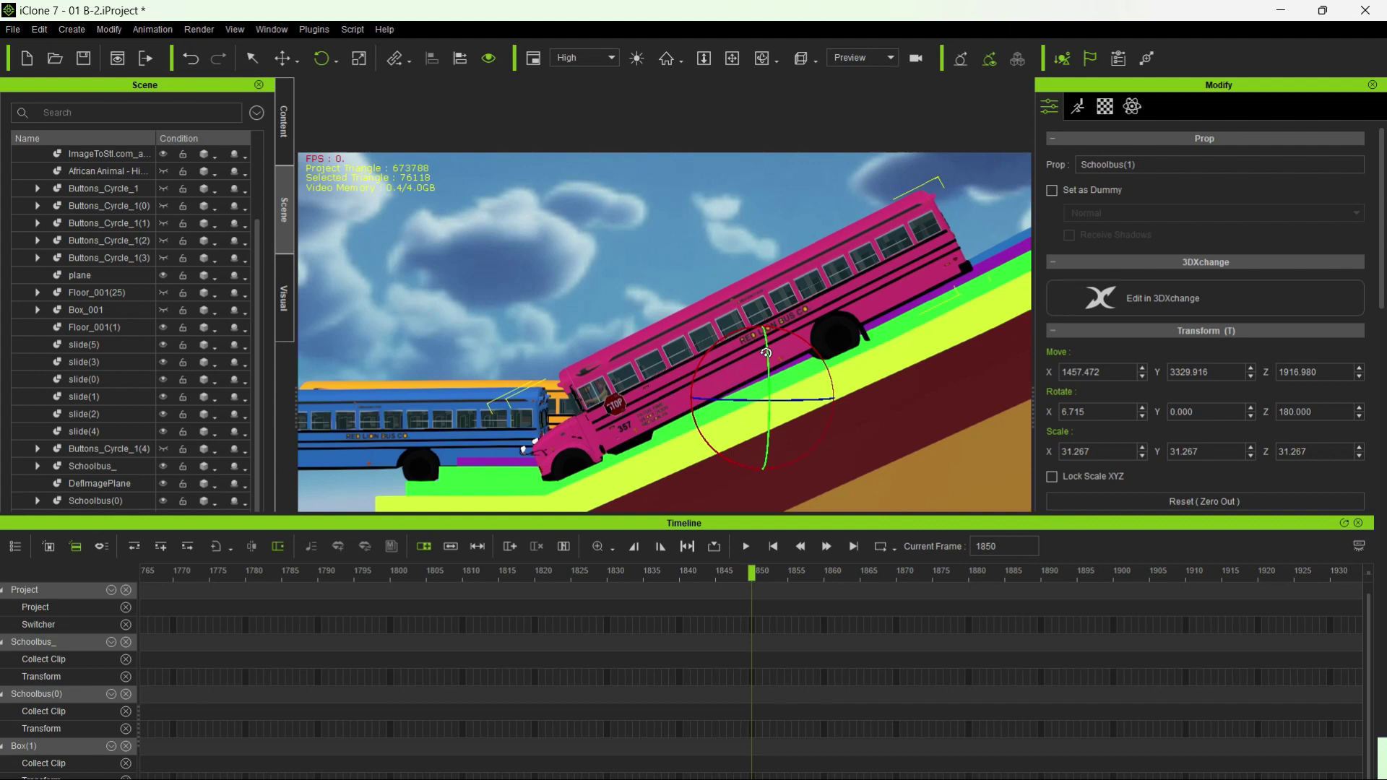
drag(789, 336, 788, 337)
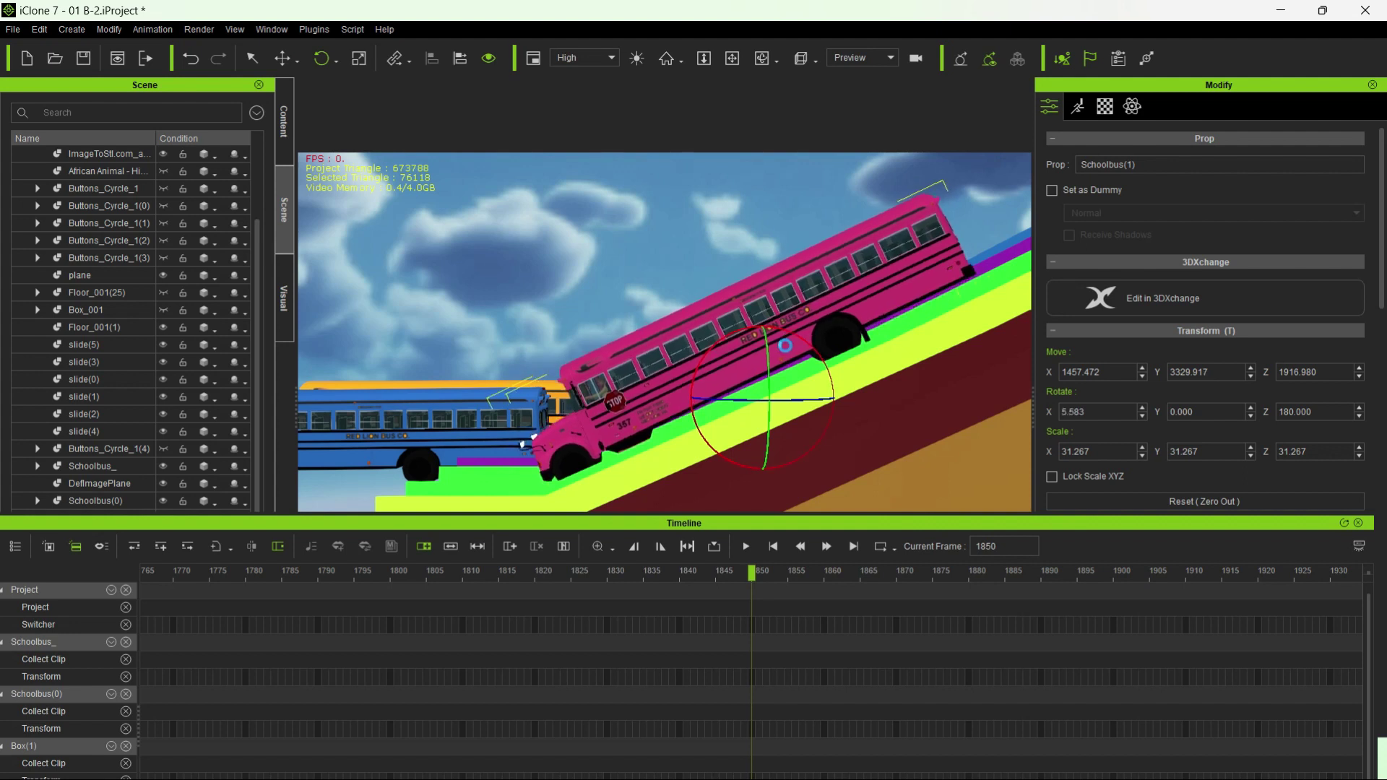
right_drag(608, 351, 1076, 362)
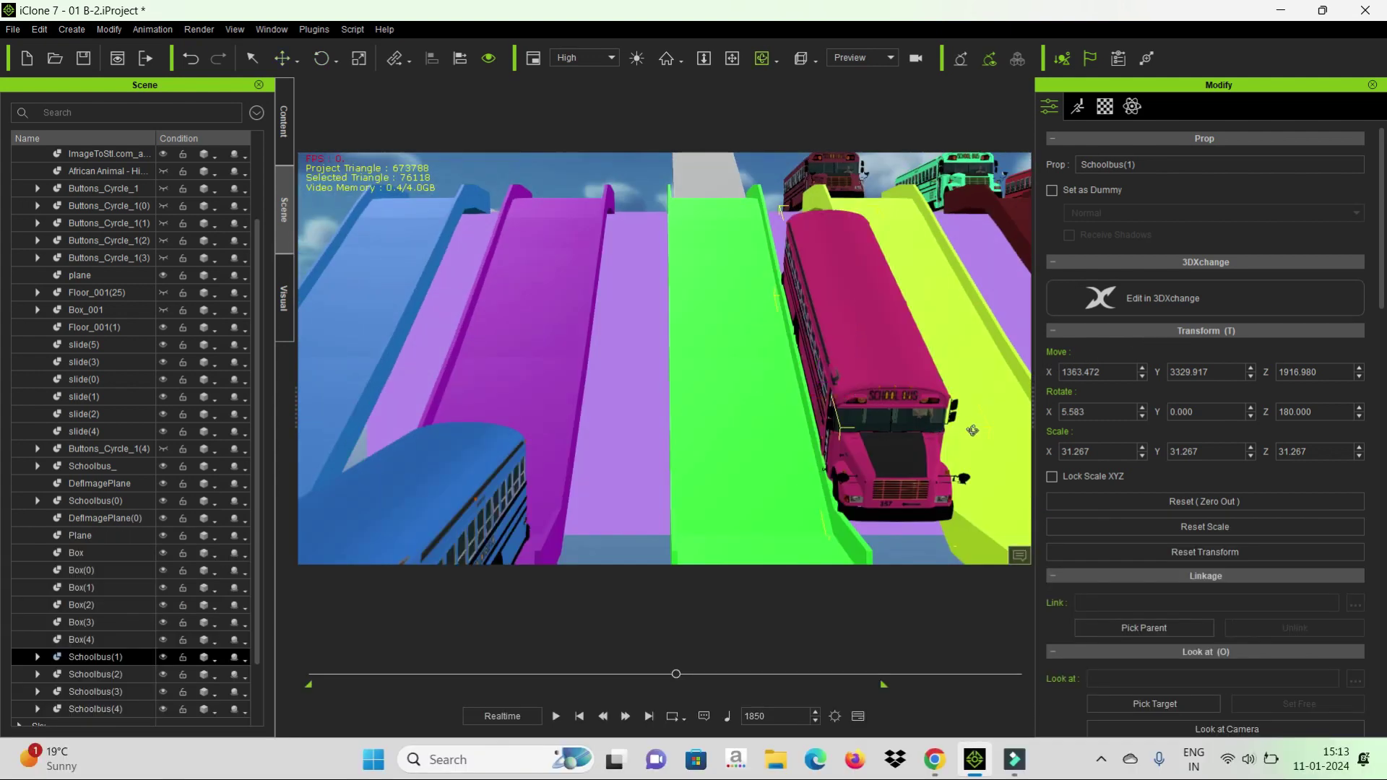
- Undo the pink bus's last move so it rests back on the green slide, checking from the side
right_drag(972, 430, 934, 532)
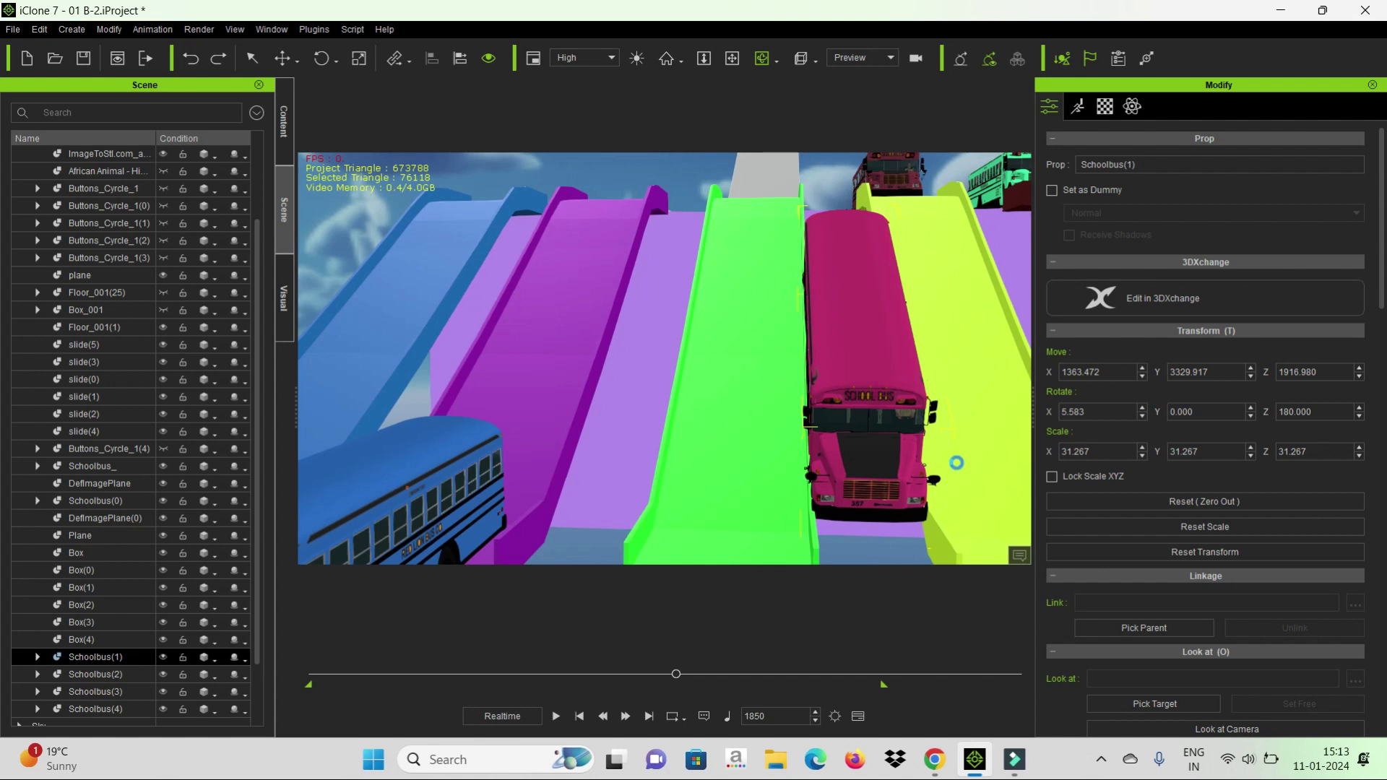
key(ctrl+z)
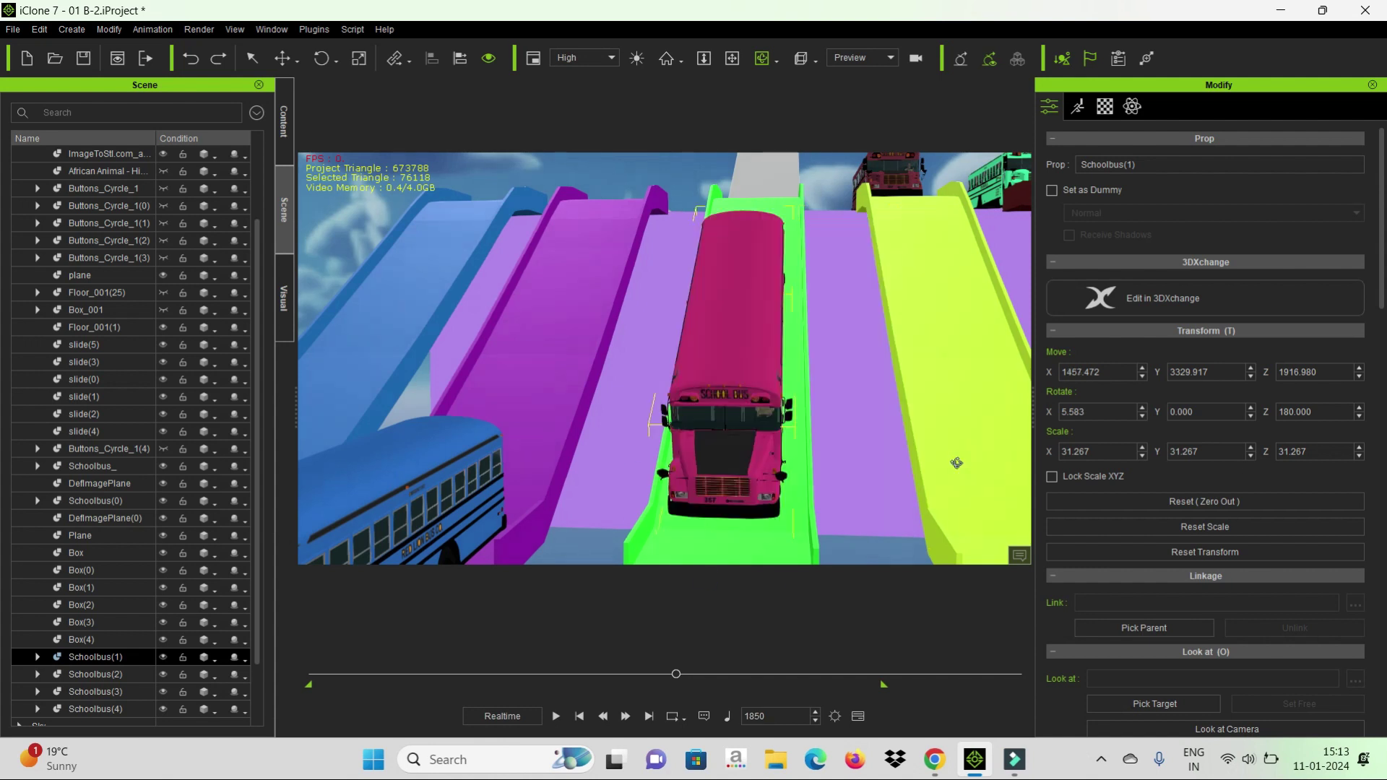
drag(941, 465, 575, 536)
key(x)
drag(635, 481, 677, 486)
scroll(701, 461, down, 4)
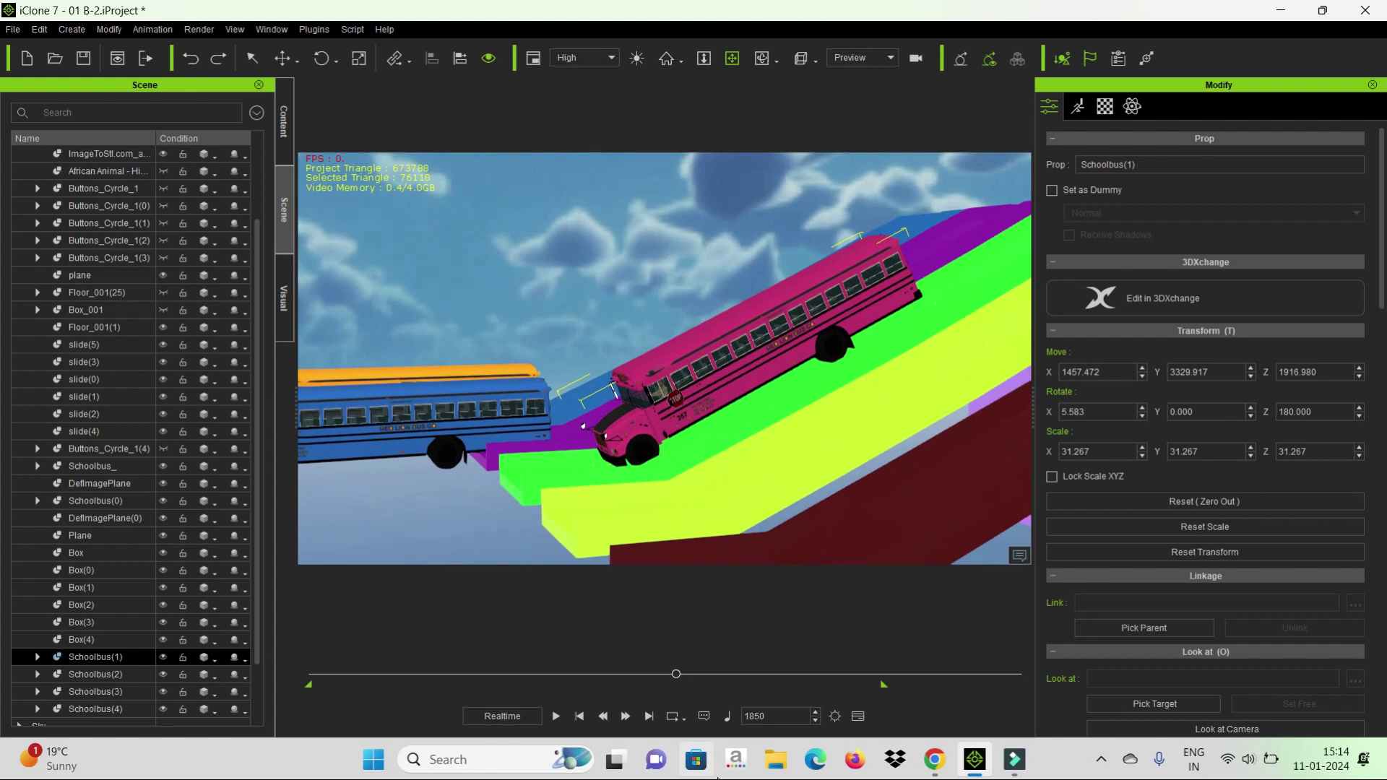
double_click(775, 716)
- At frame 1950, lower the pink bus toward the blue bus and rotate it level
key(Return)
middle_drag(711, 468, 767, 464)
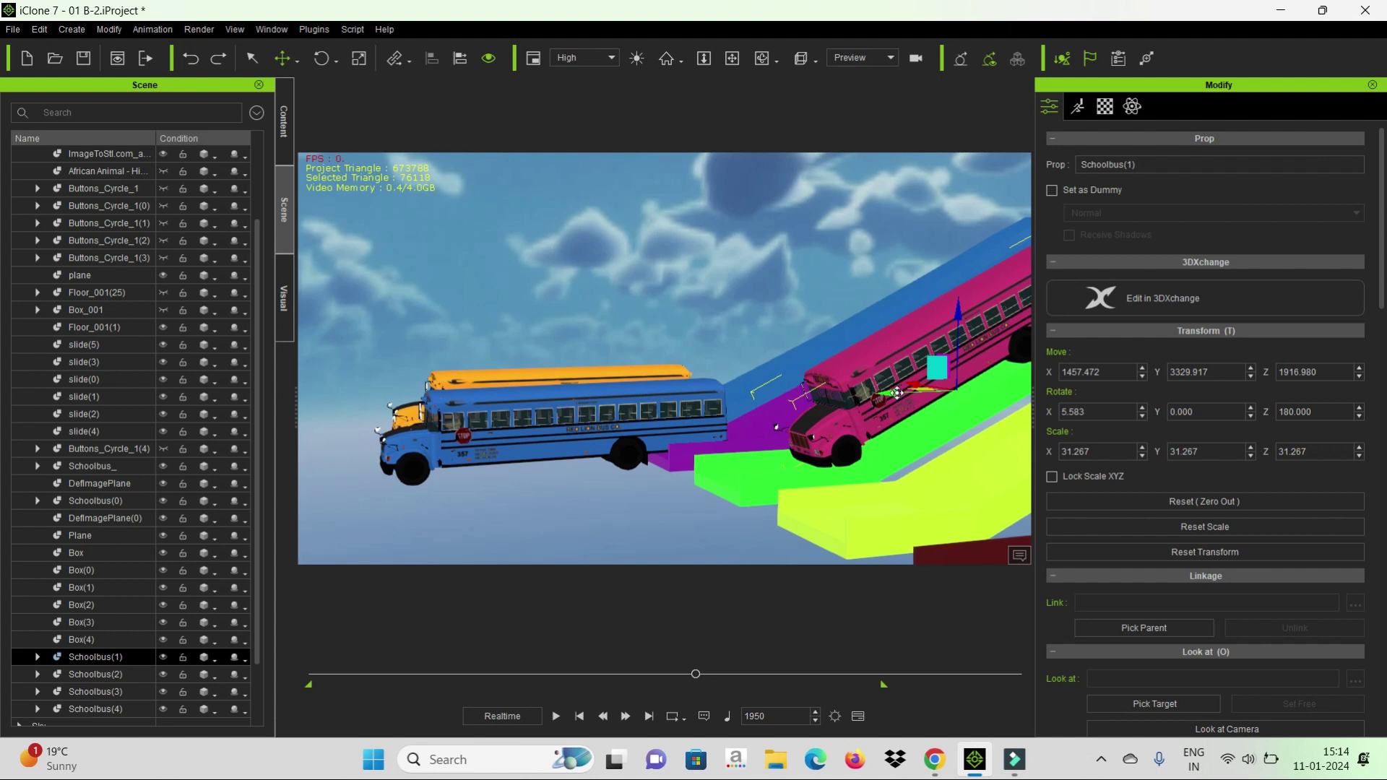
drag(896, 392, 517, 496)
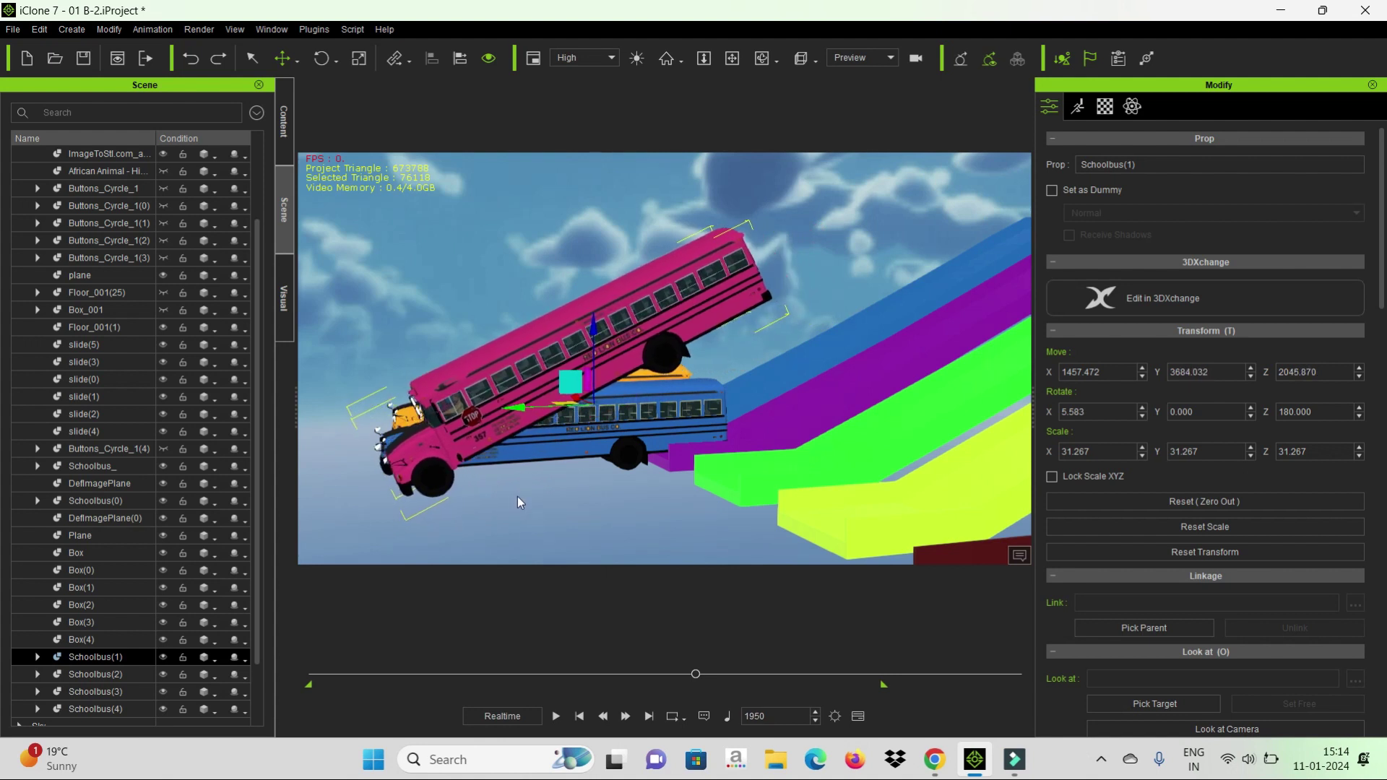
key(e)
drag(625, 338, 591, 410)
key(w)
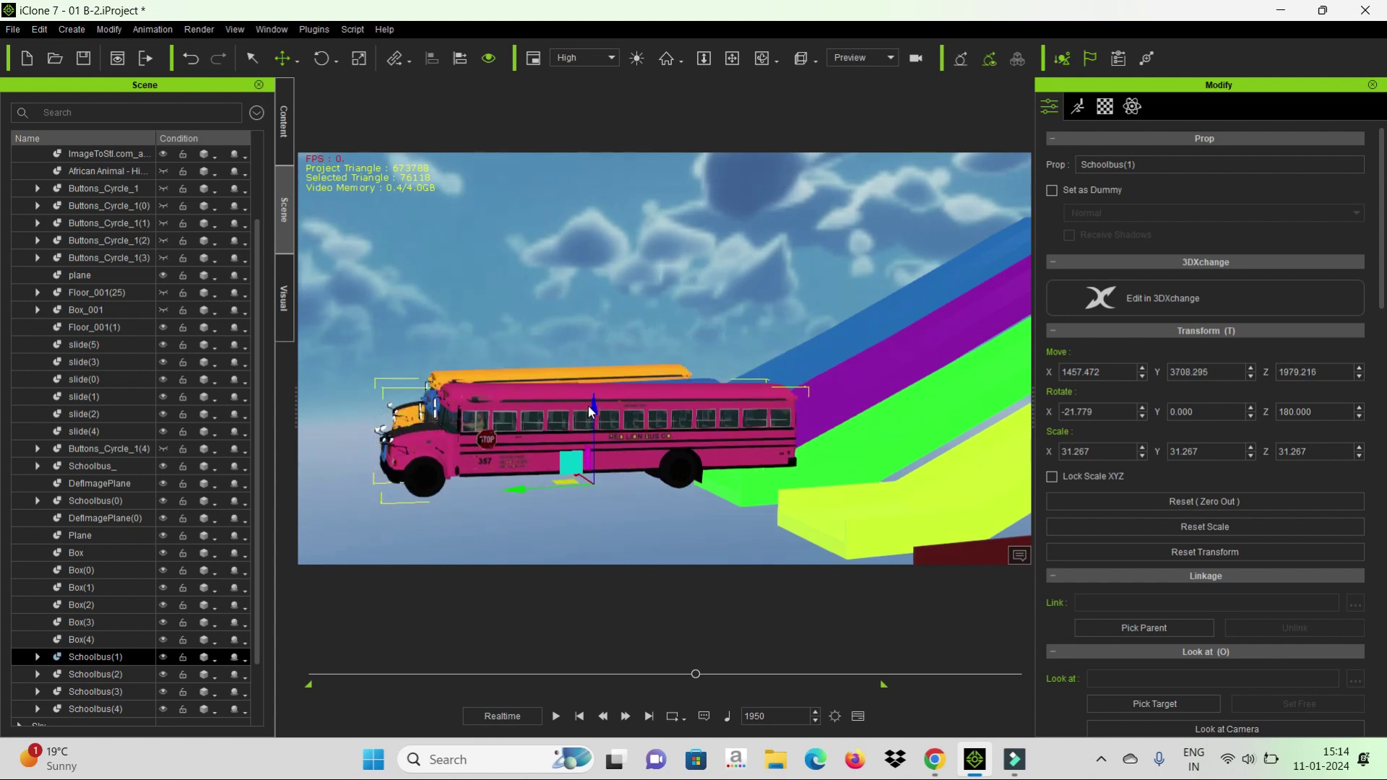
- Fine-tune the pink bus's position along its length, its tilt, and its height
key(d)
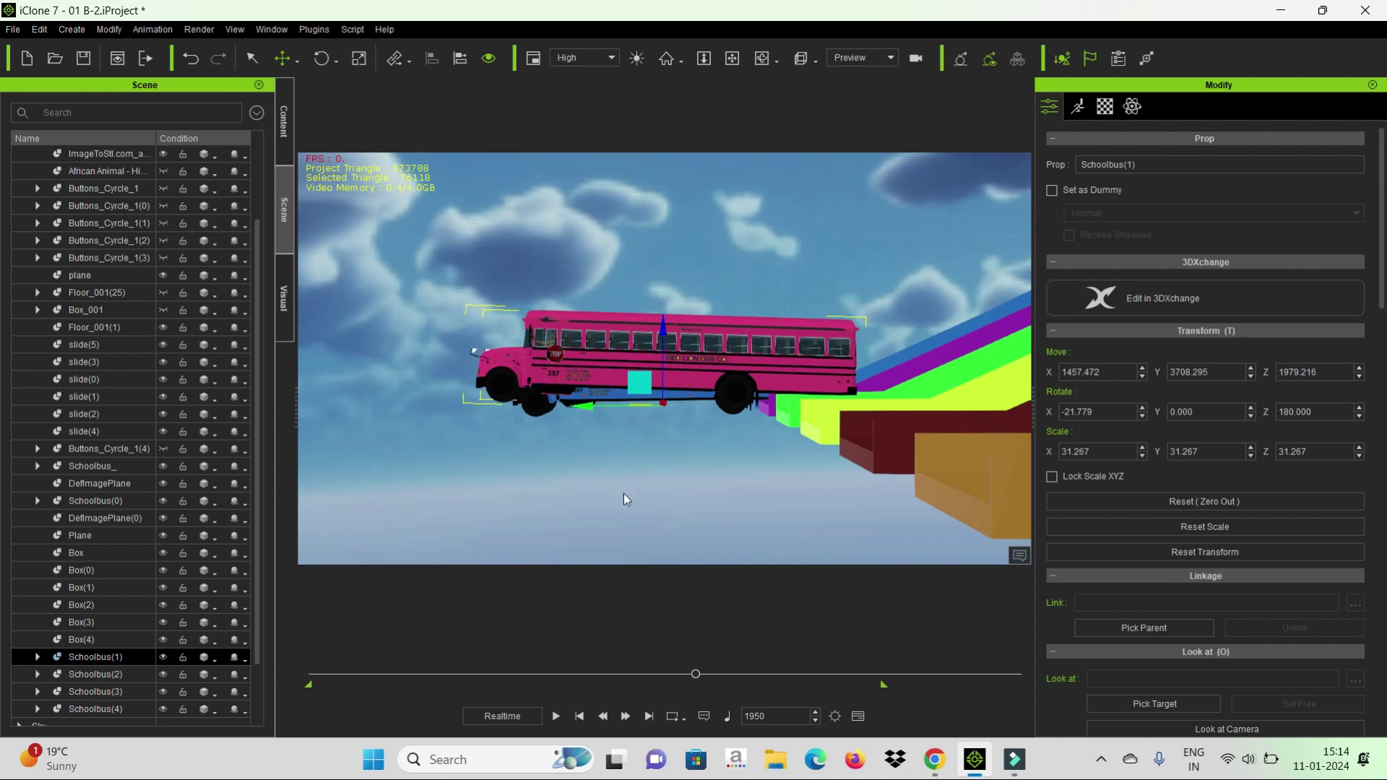
scroll(542, 539, up, 3)
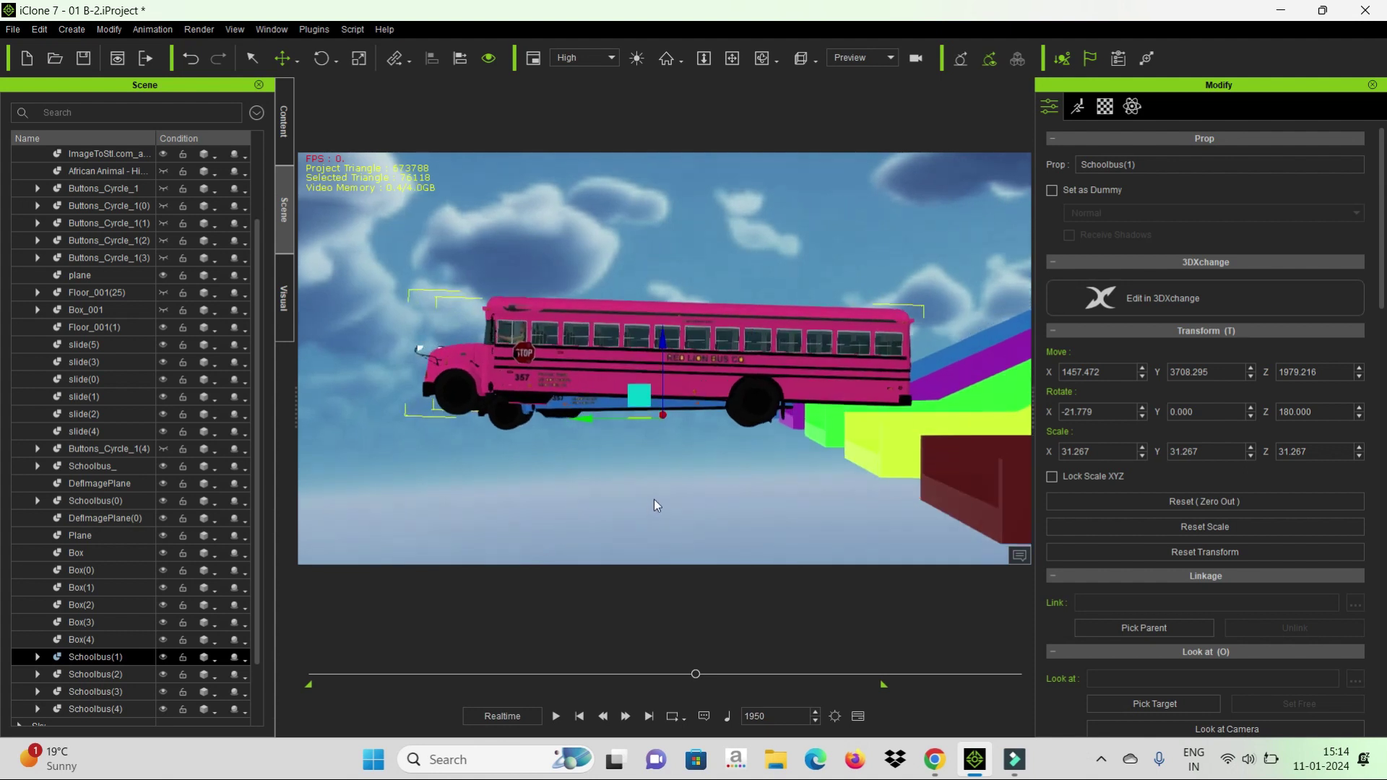
drag(737, 420, 765, 438)
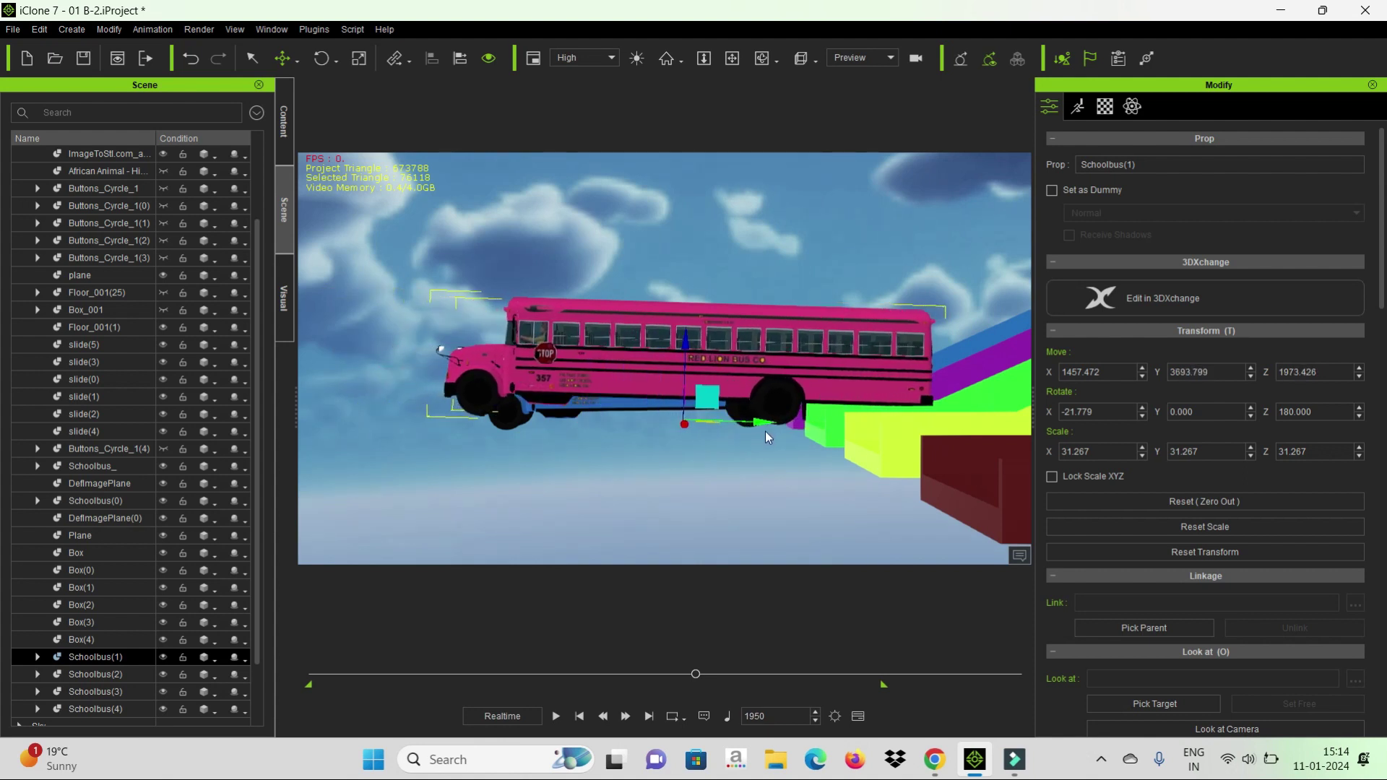
key(e)
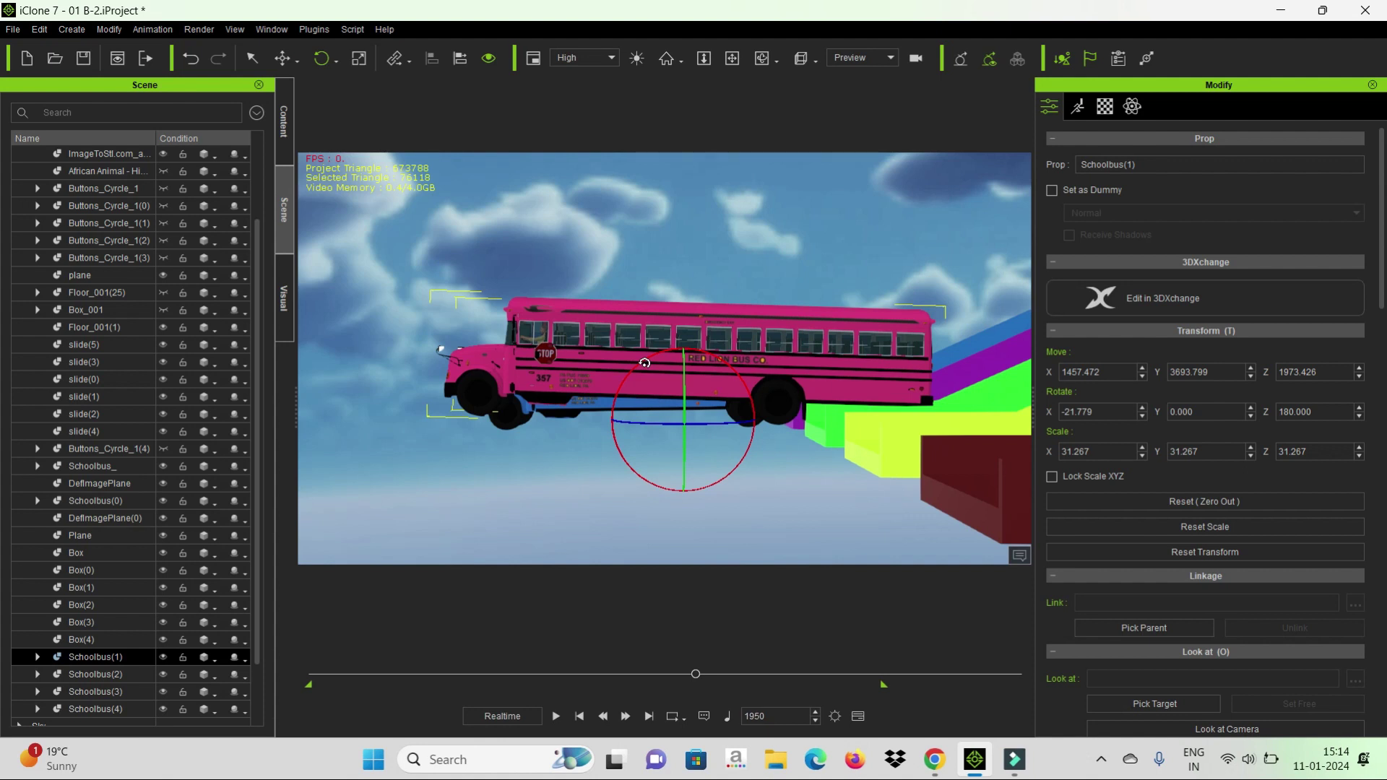
drag(643, 361, 644, 364)
key(w)
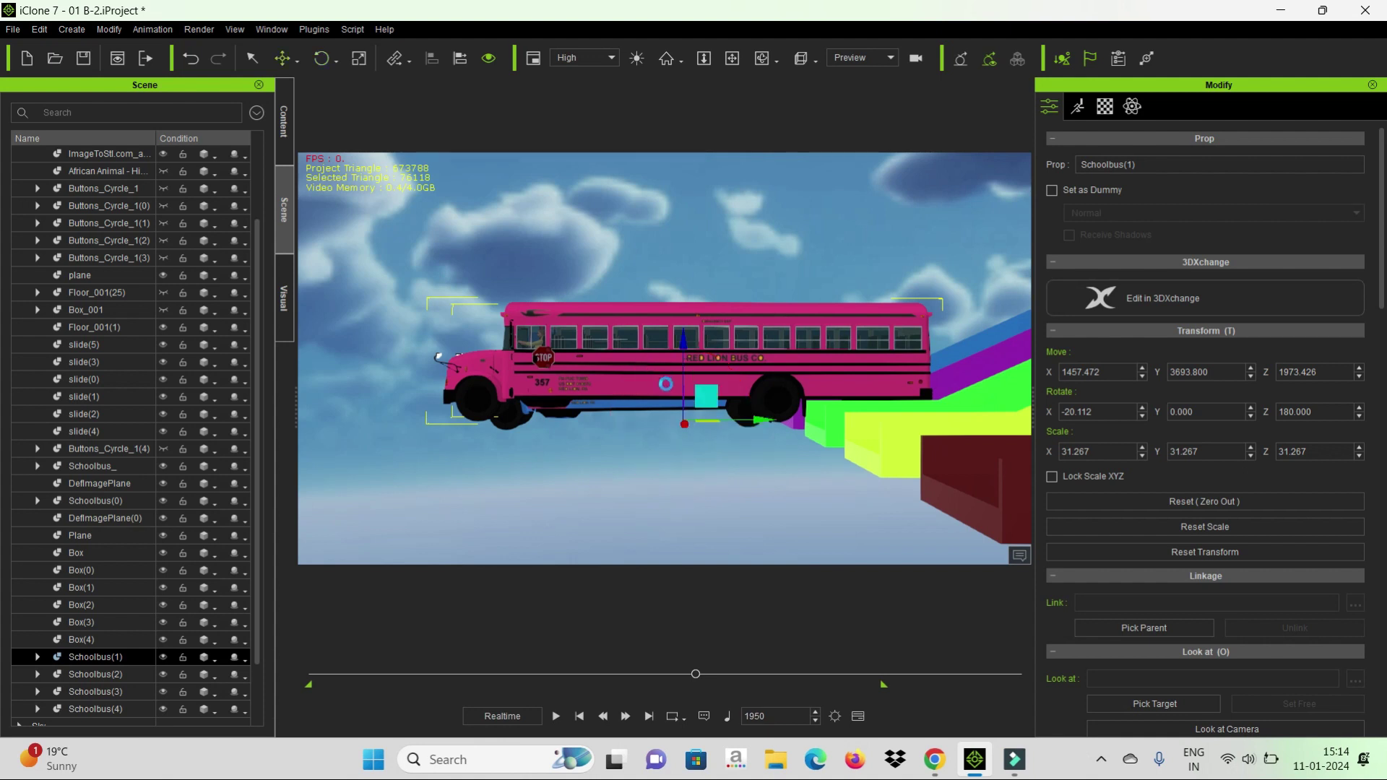
drag(684, 345, 682, 354)
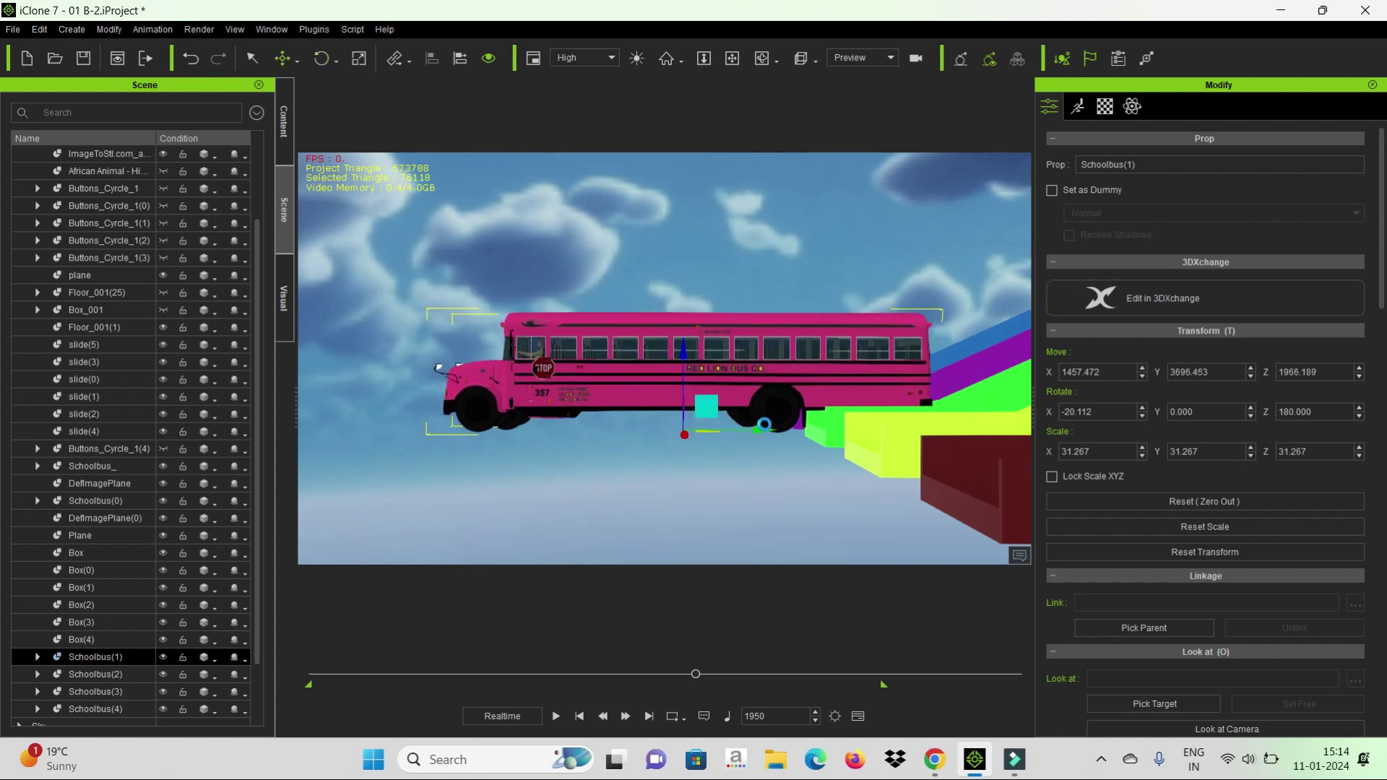
drag(767, 427, 785, 431)
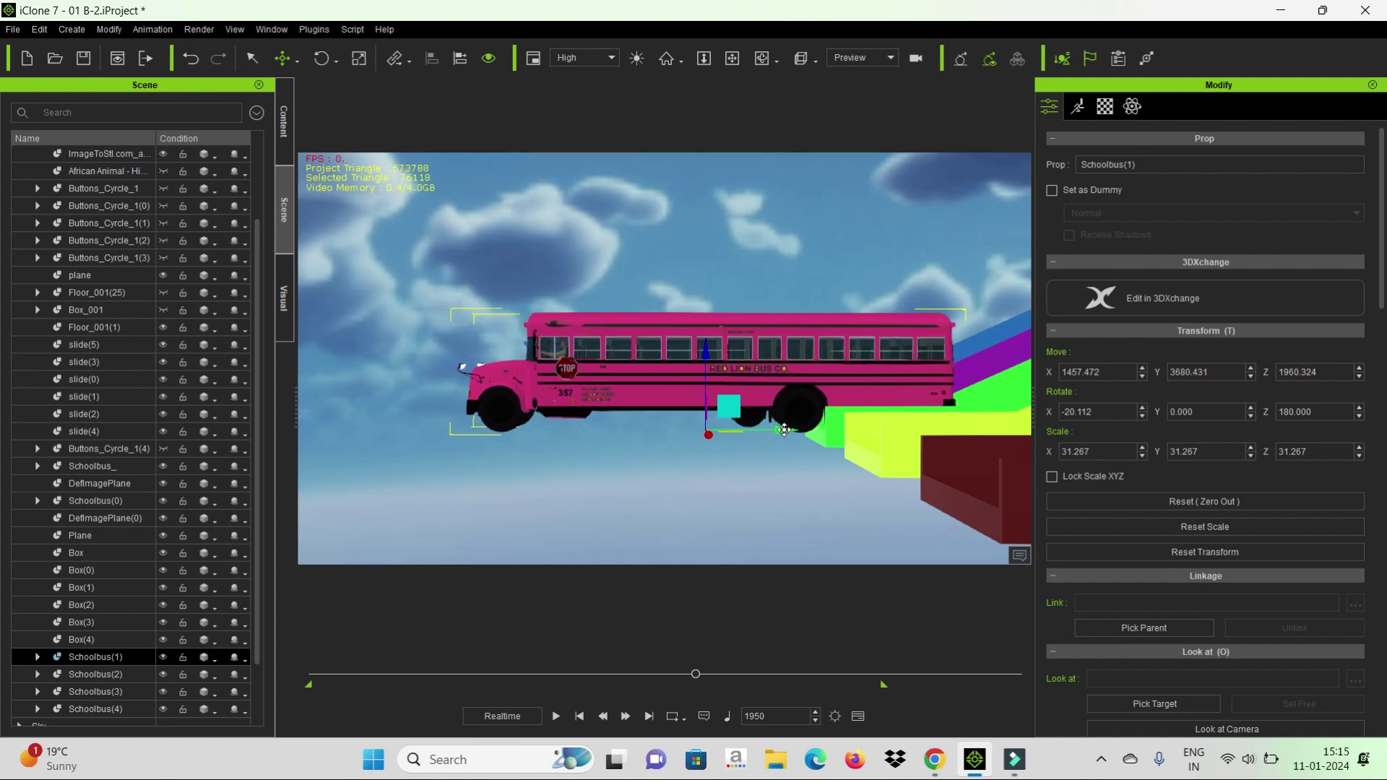
- Settle the pink bus at Y 3679.771, Z 1960.084 with -20.112 X tilt, checking from both sides
key(Home)
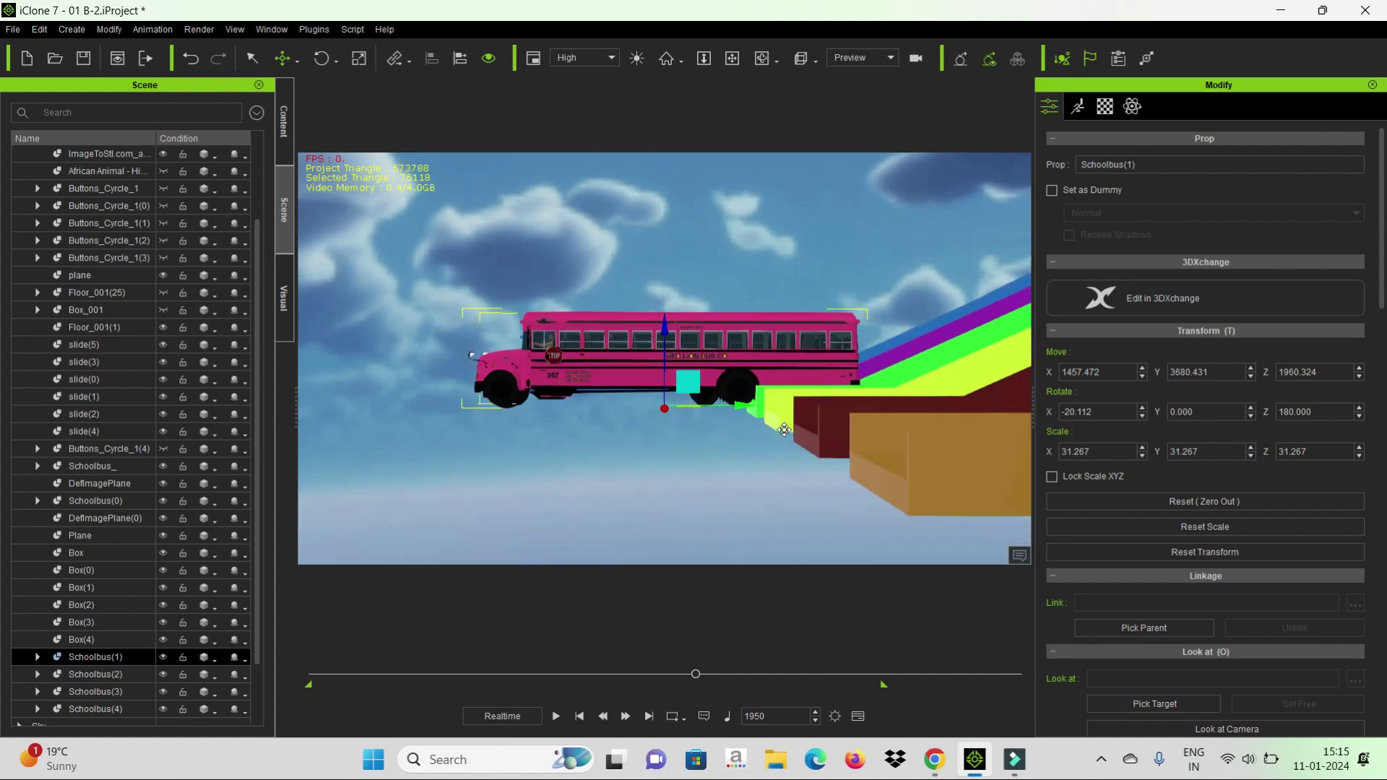
key(d)
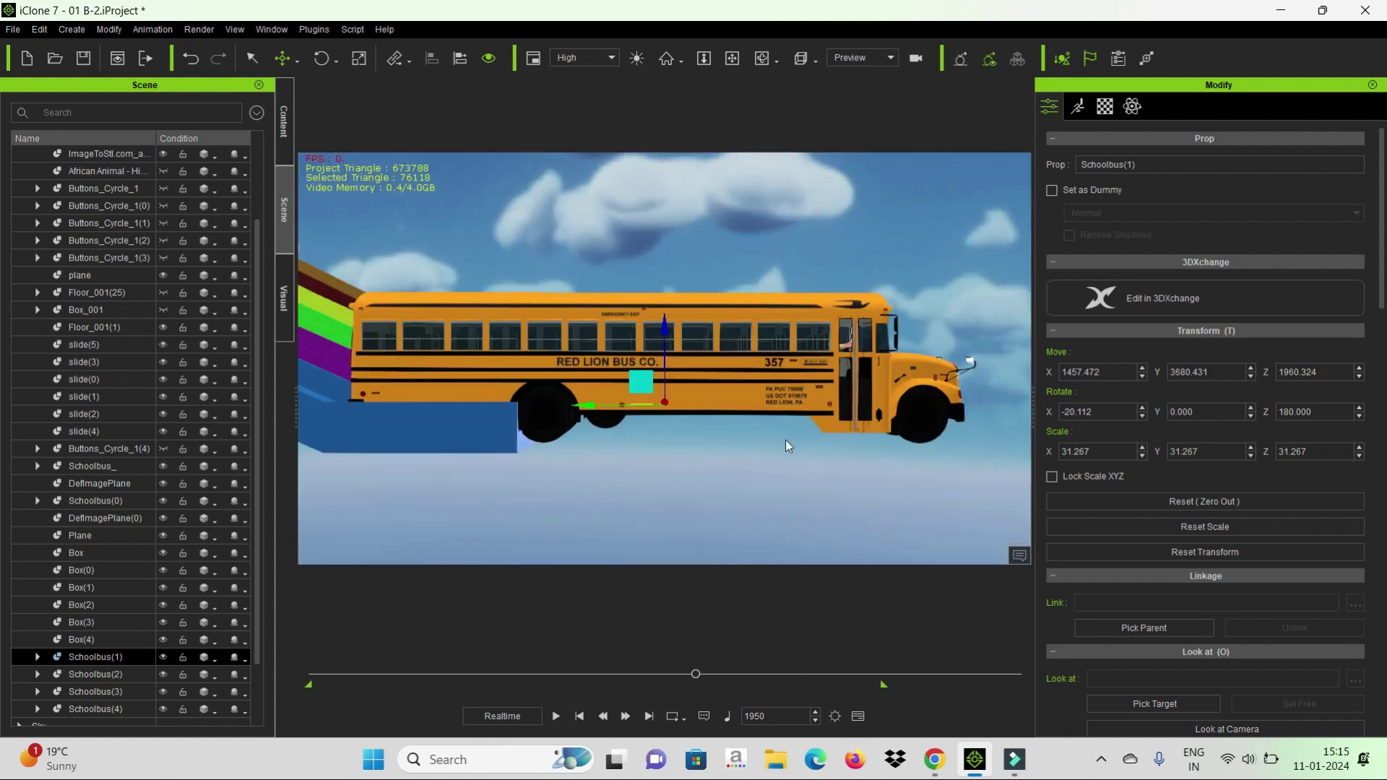
drag(589, 405, 592, 409)
key(s)
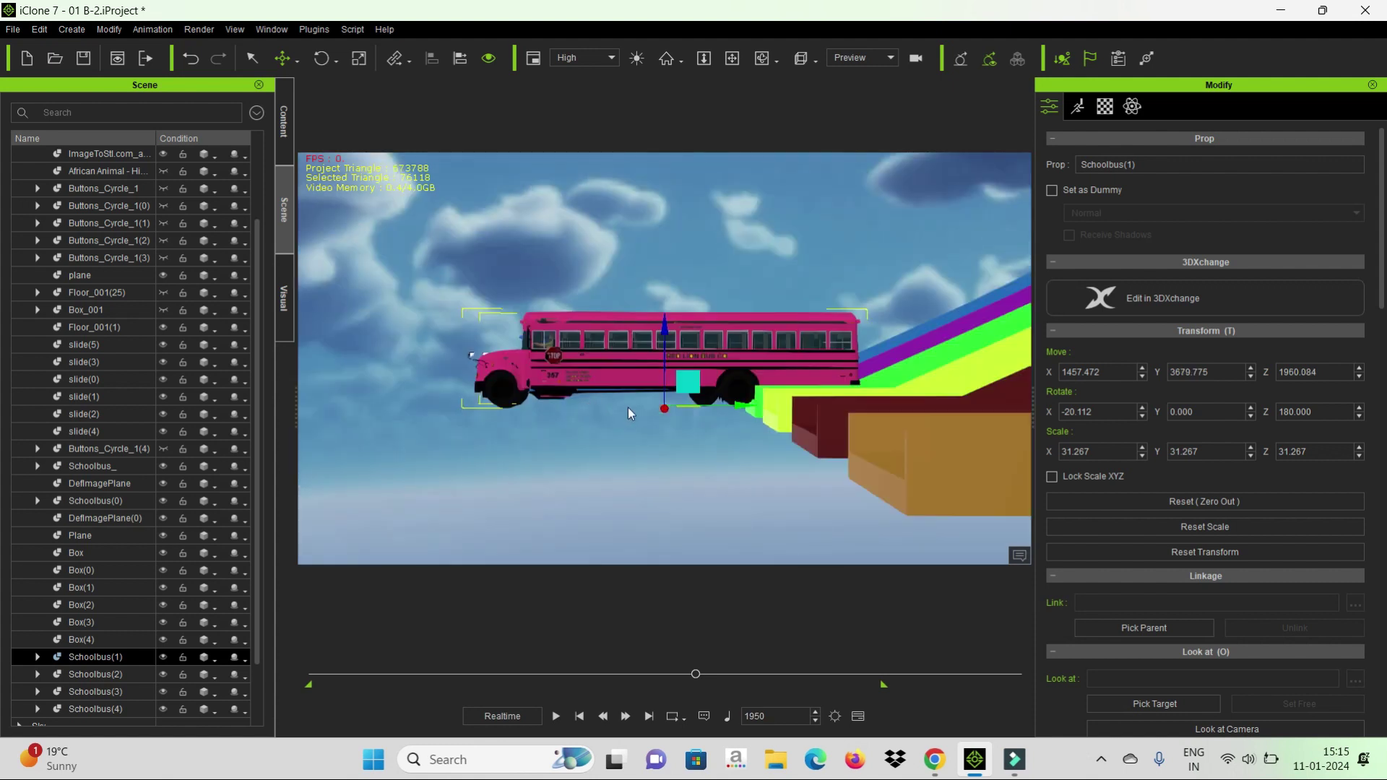
drag(730, 406, 739, 407)
right_drag(615, 409, 916, 407)
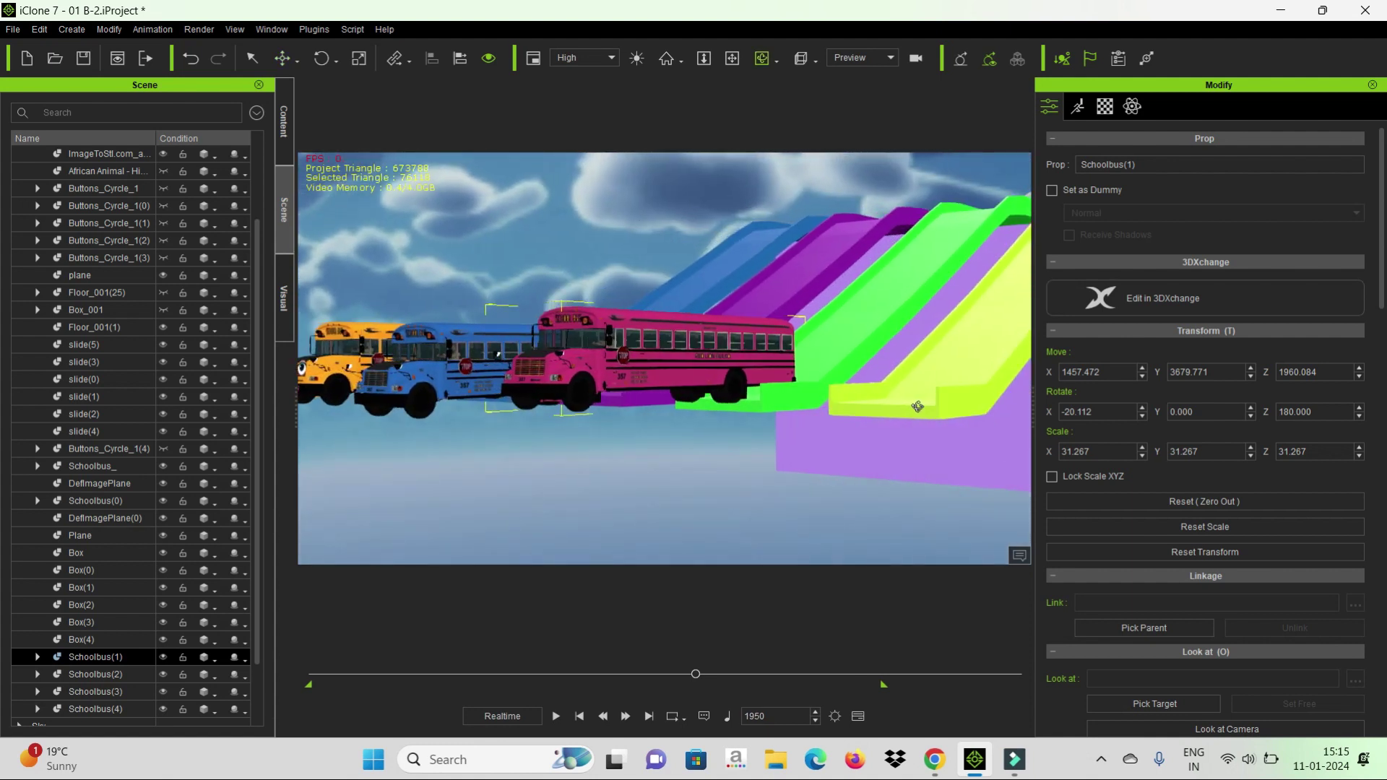
click(441, 335)
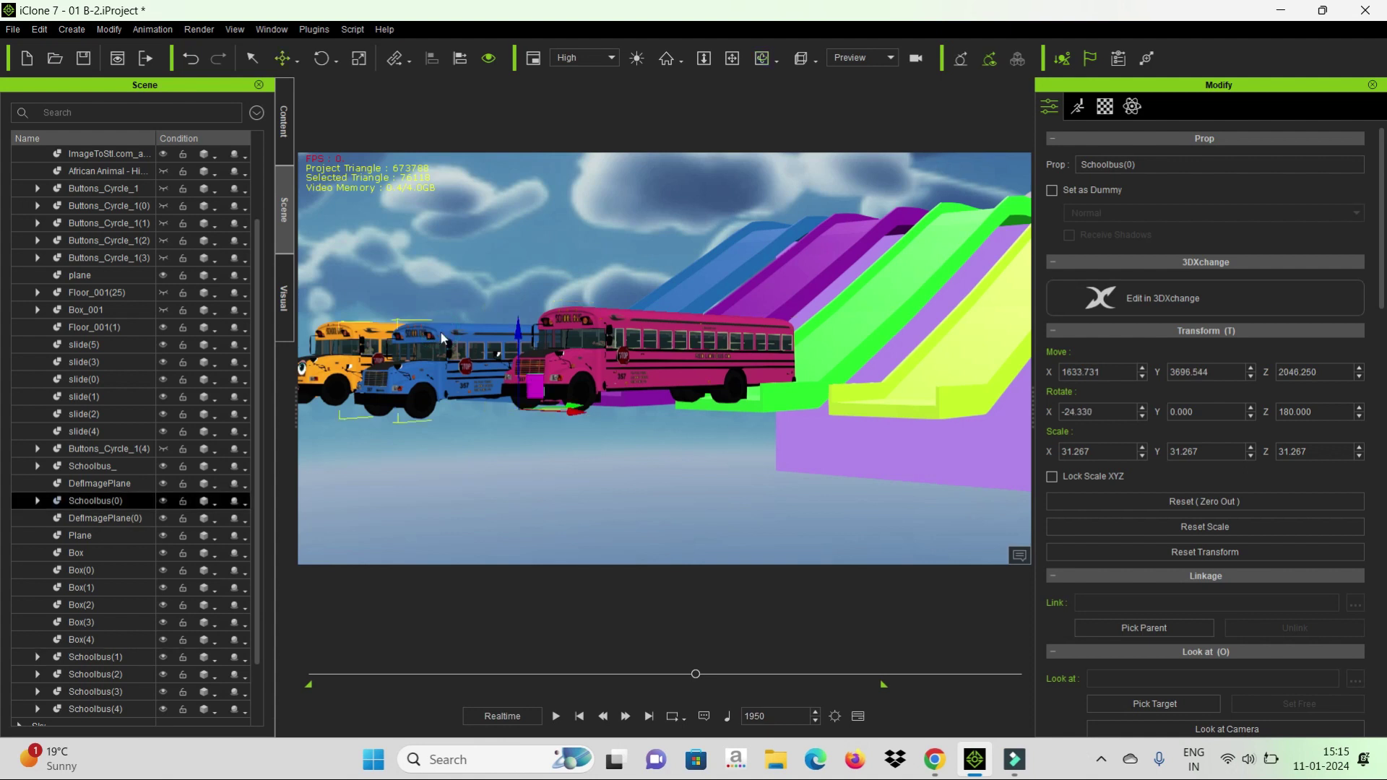
click(441, 335)
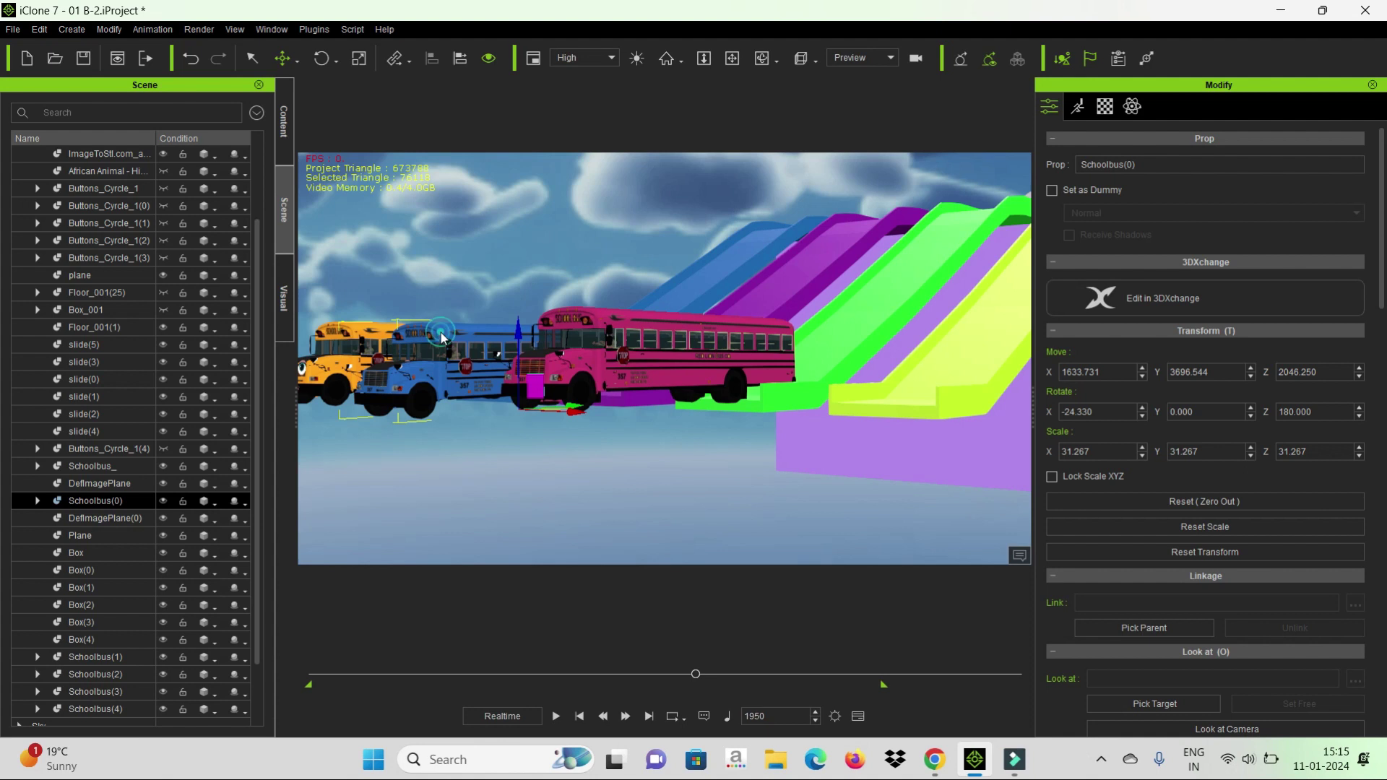
click(625, 319)
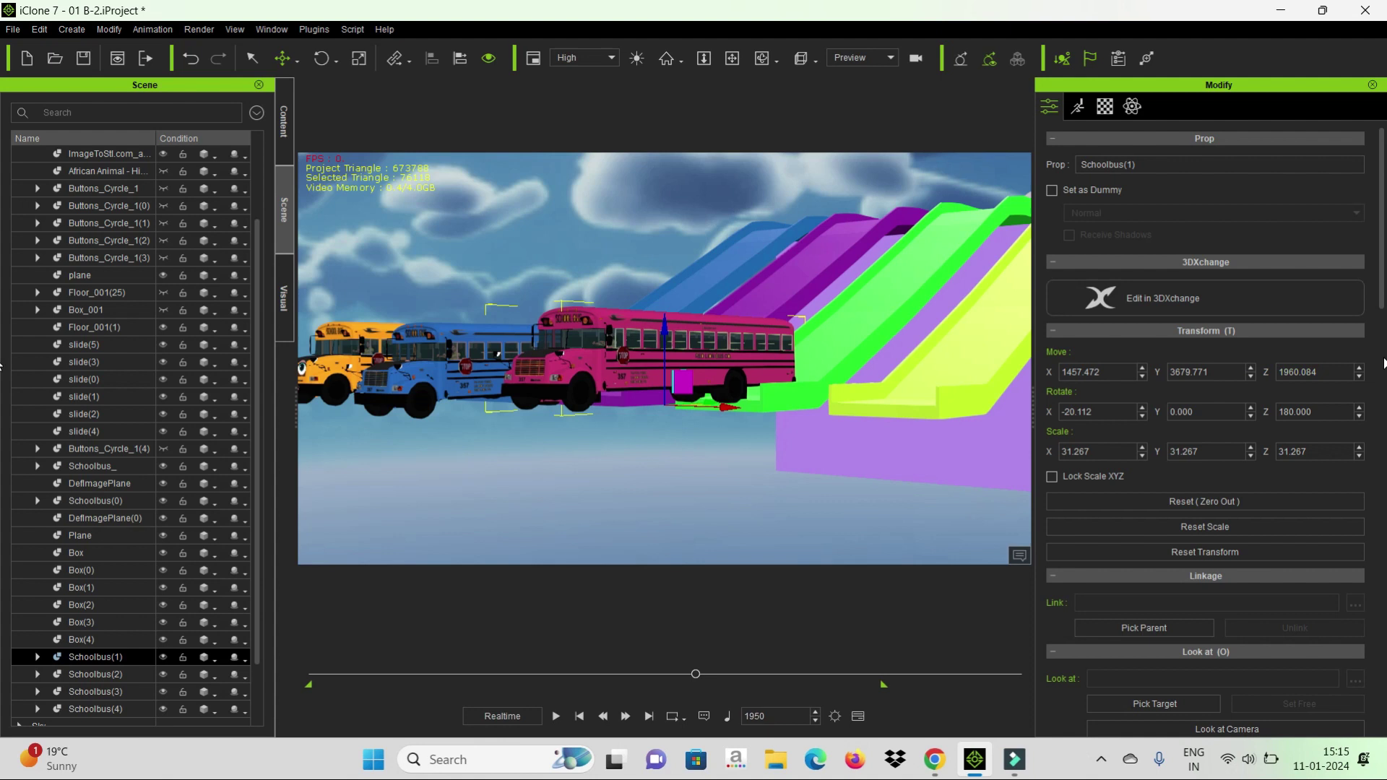
double_click(1324, 373)
text(2000)
key(Return)
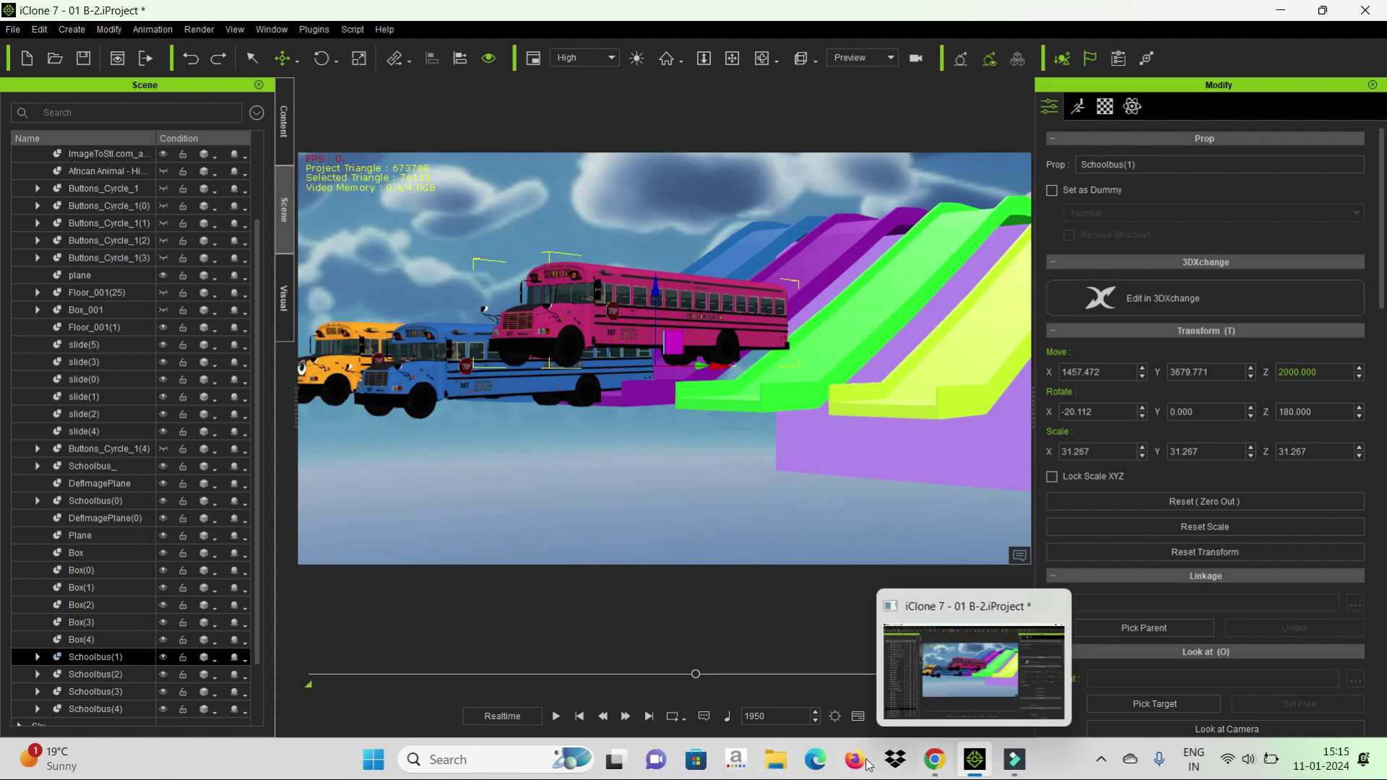
click(424, 374)
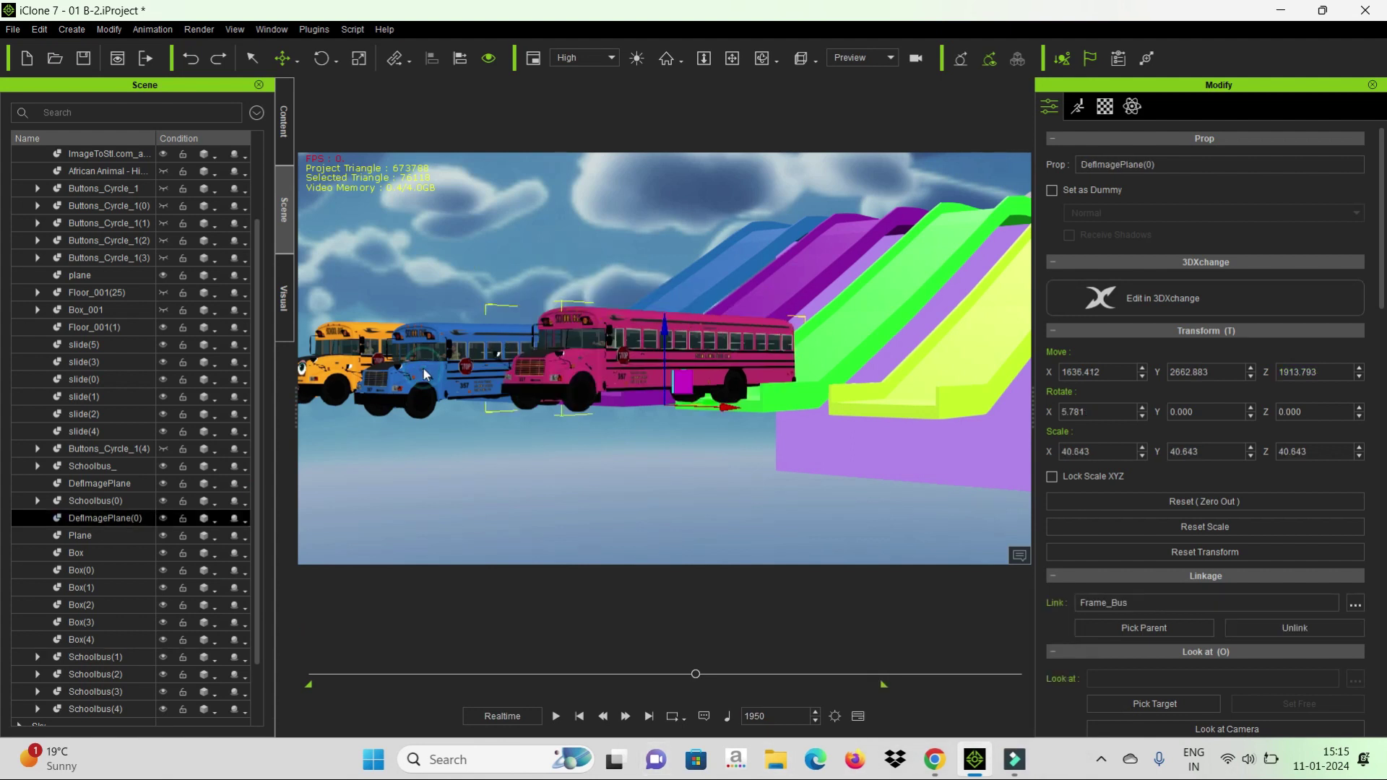
click(439, 331)
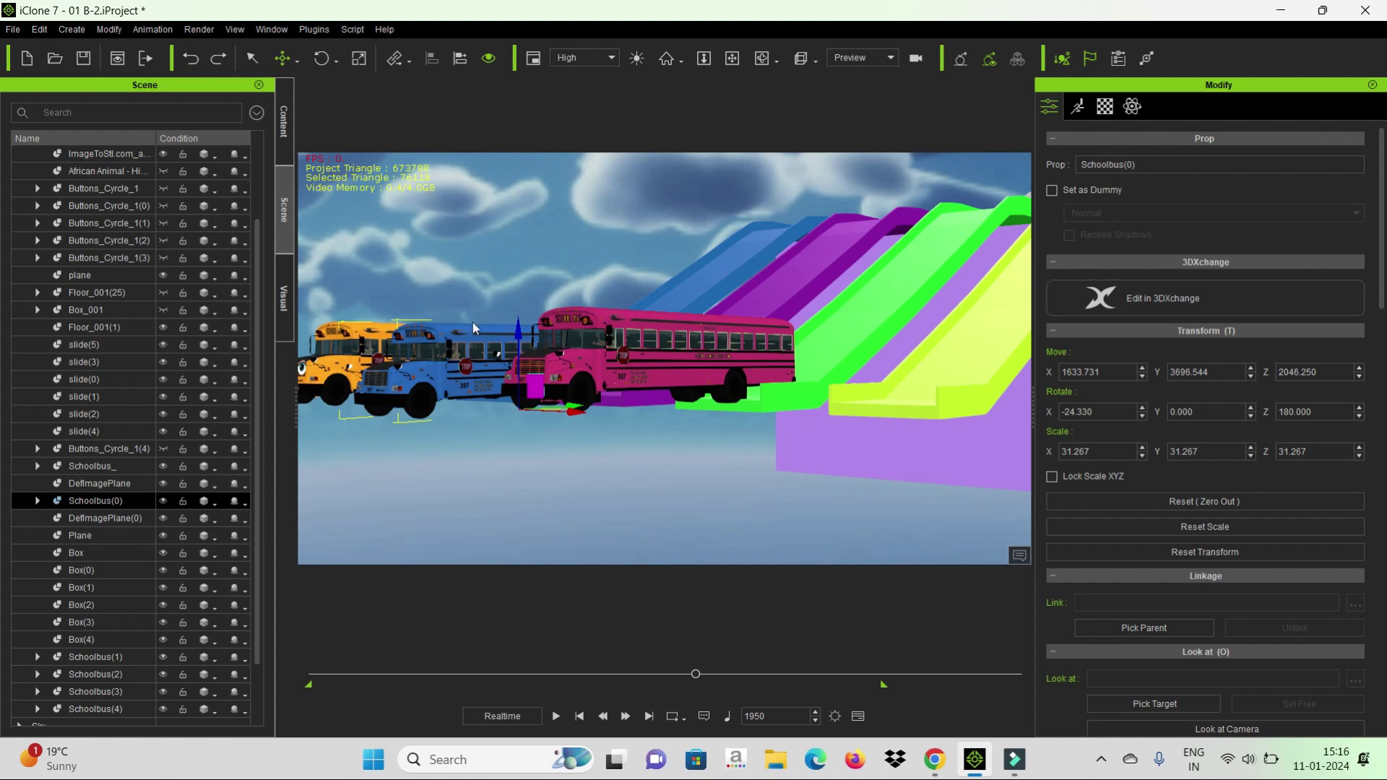
click(333, 331)
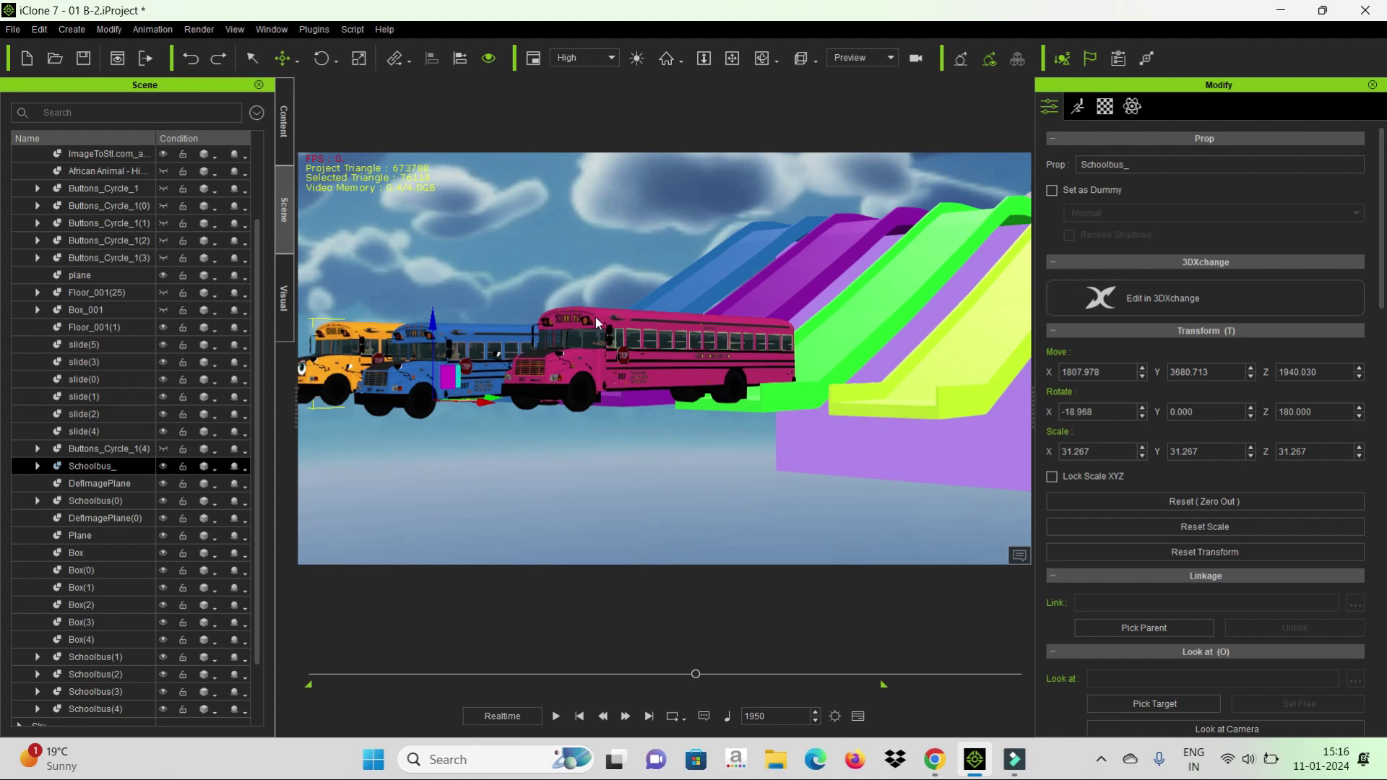
click(608, 489)
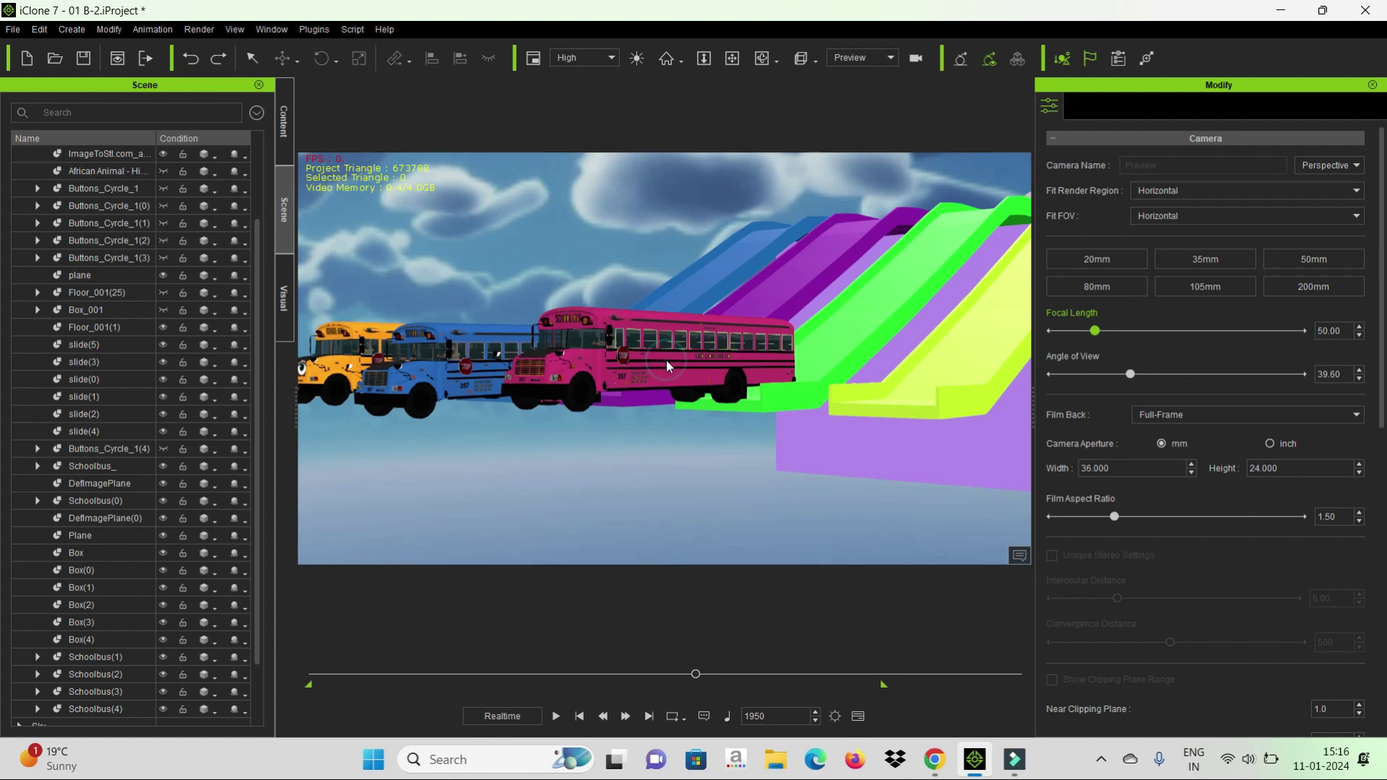
key(Home)
key(f)
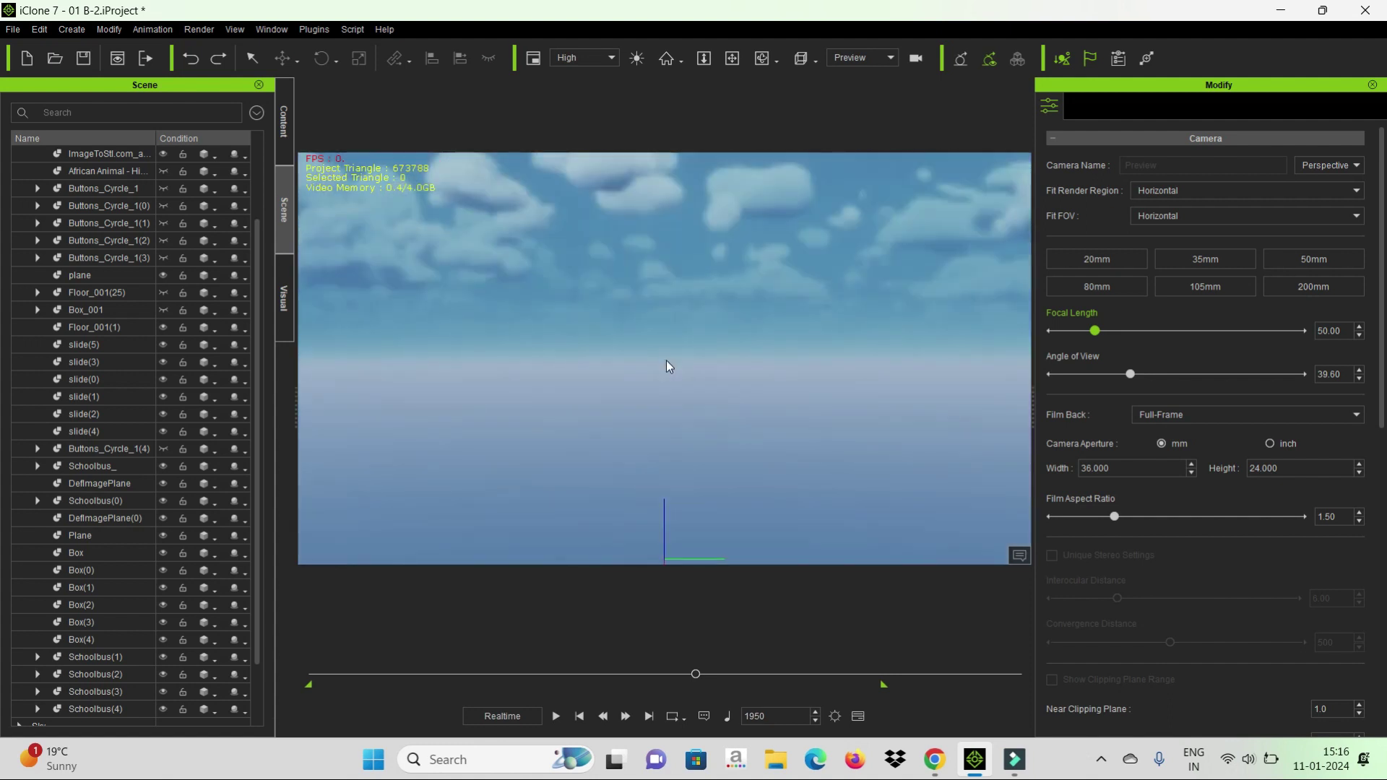
key(z)
drag(675, 348, 650, 538)
scroll(133, 536, down, 2)
scroll(134, 537, up, 4)
scroll(133, 530, down, 4)
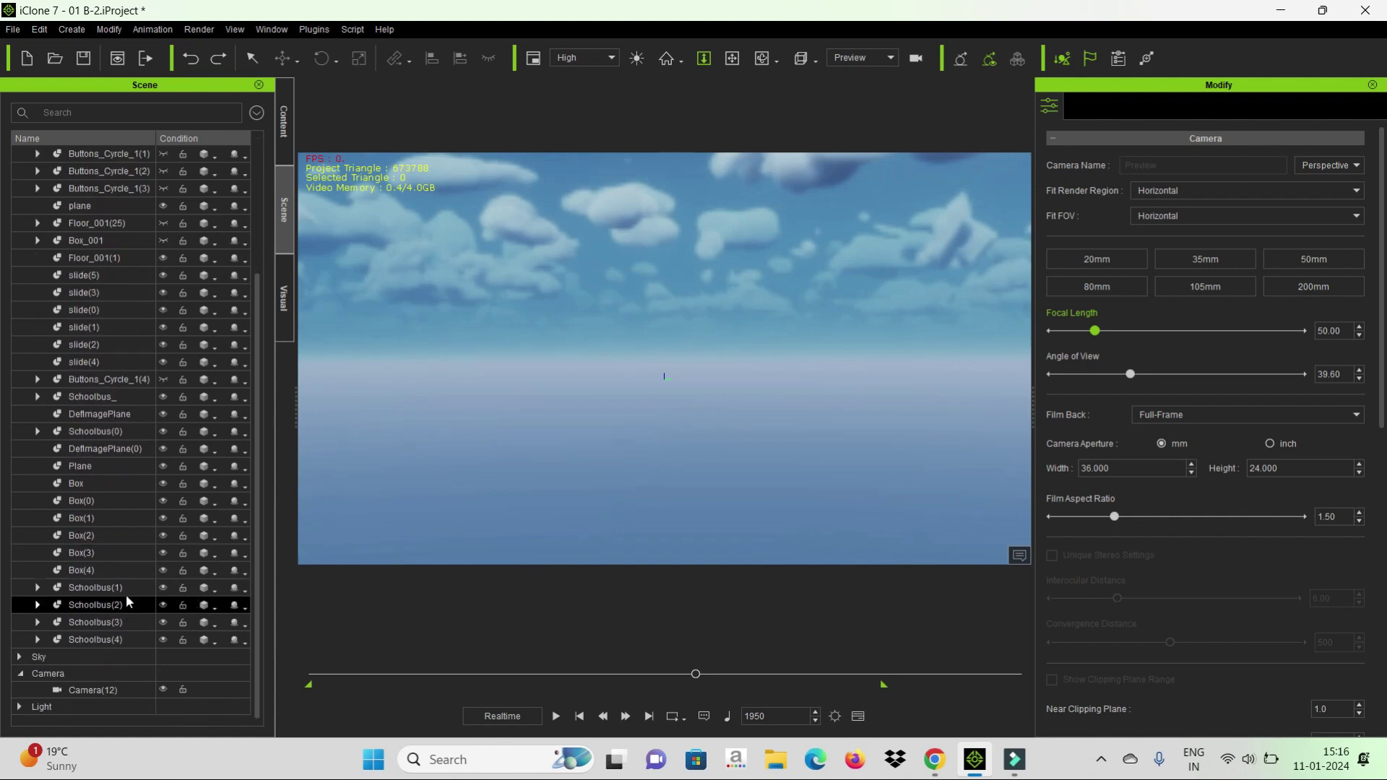
click(101, 431)
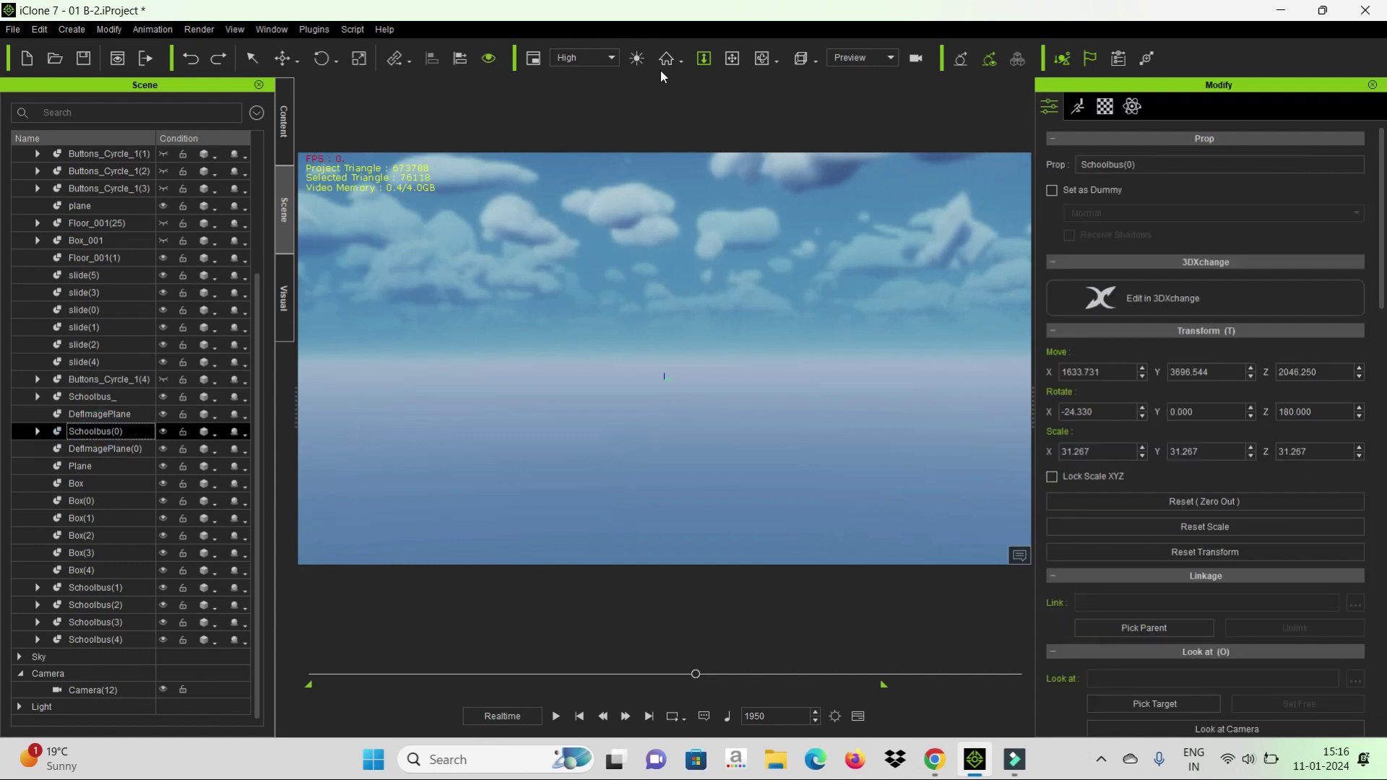
- View the three buses from above and shift the pink bus further up its slide
click(663, 60)
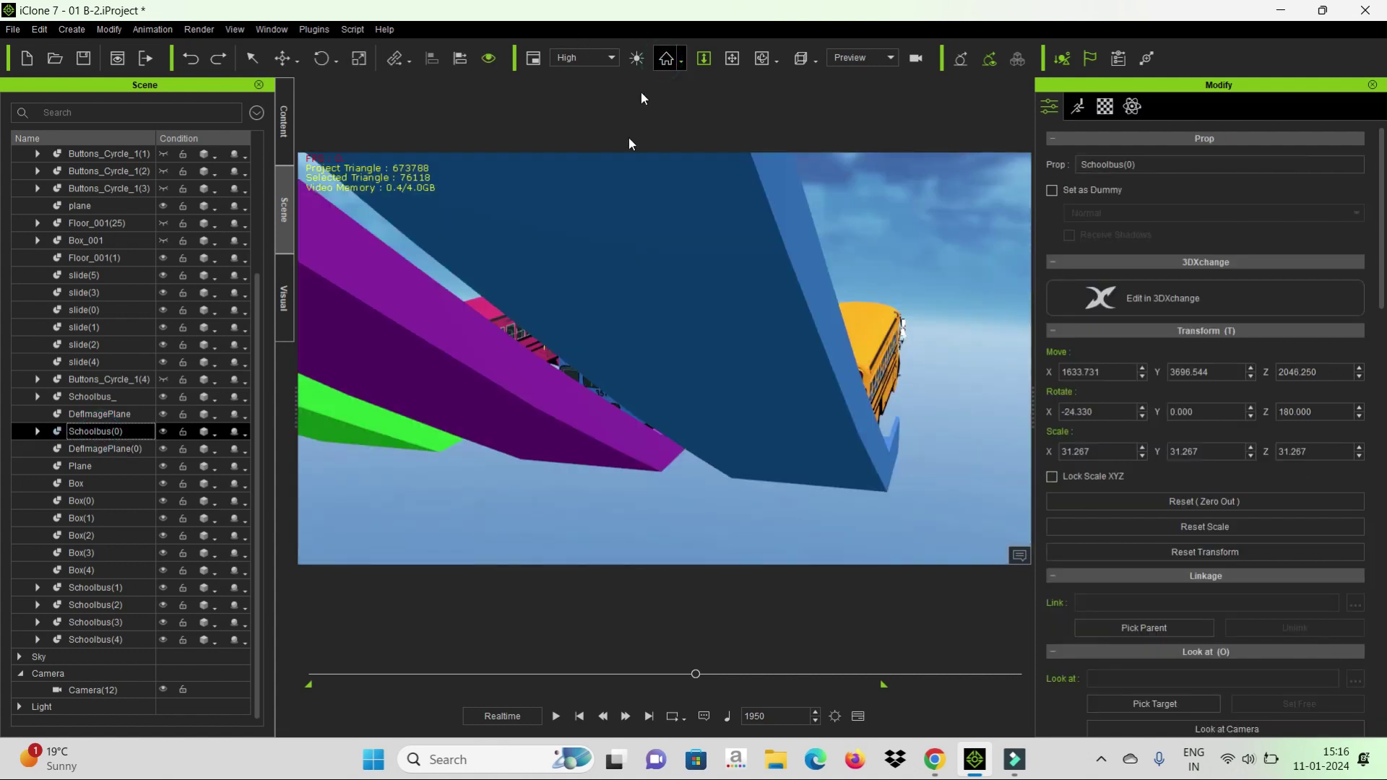
right_drag(802, 331, 304, 339)
drag(303, 338, 421, 384)
key(h)
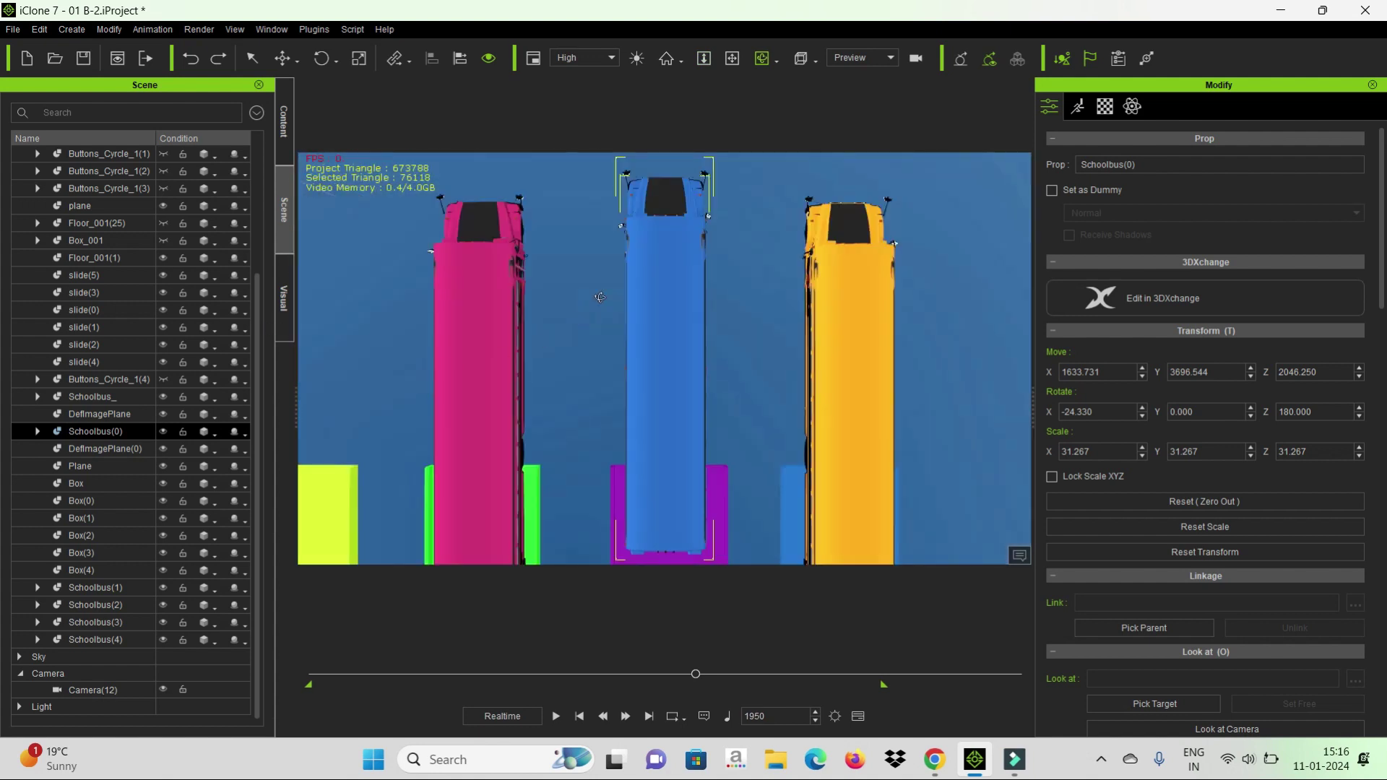
key(z)
drag(600, 283, 583, 336)
click(558, 331)
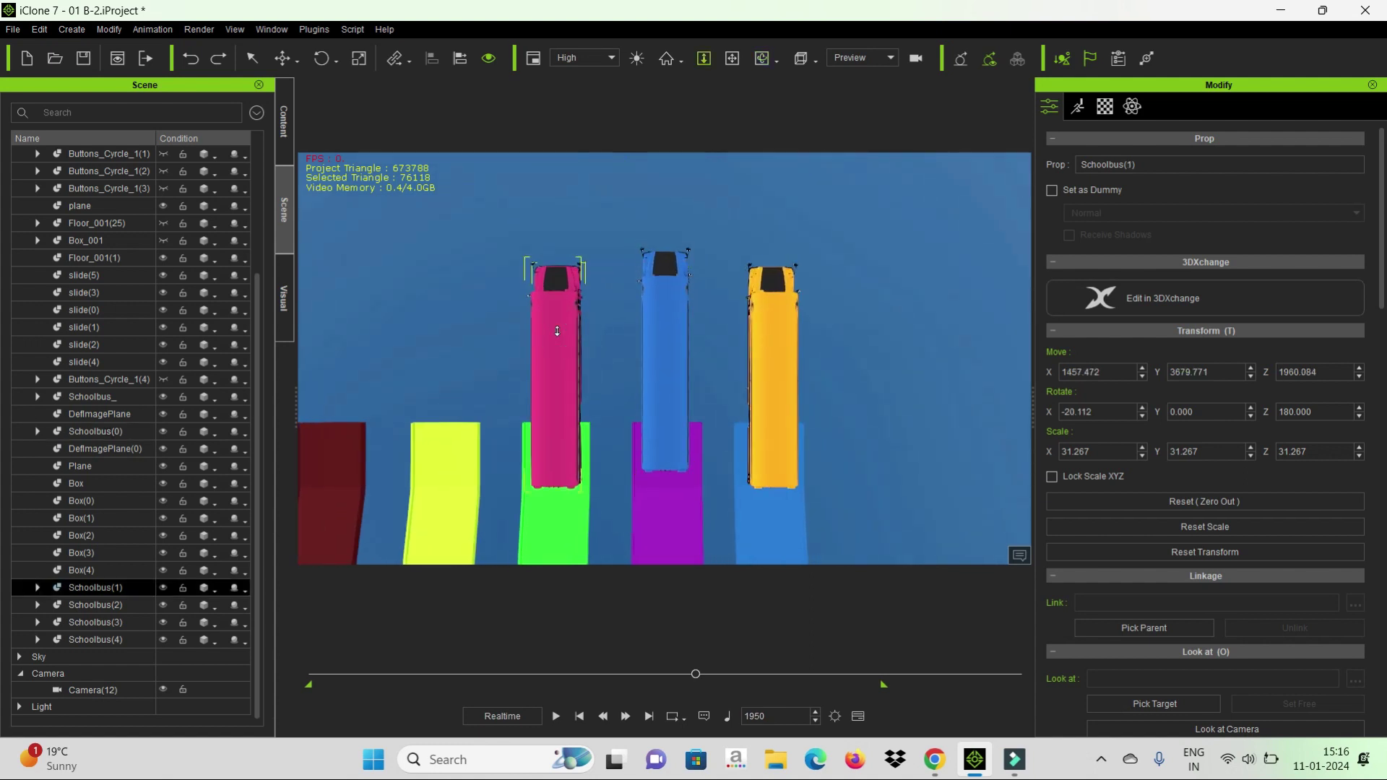
key(w)
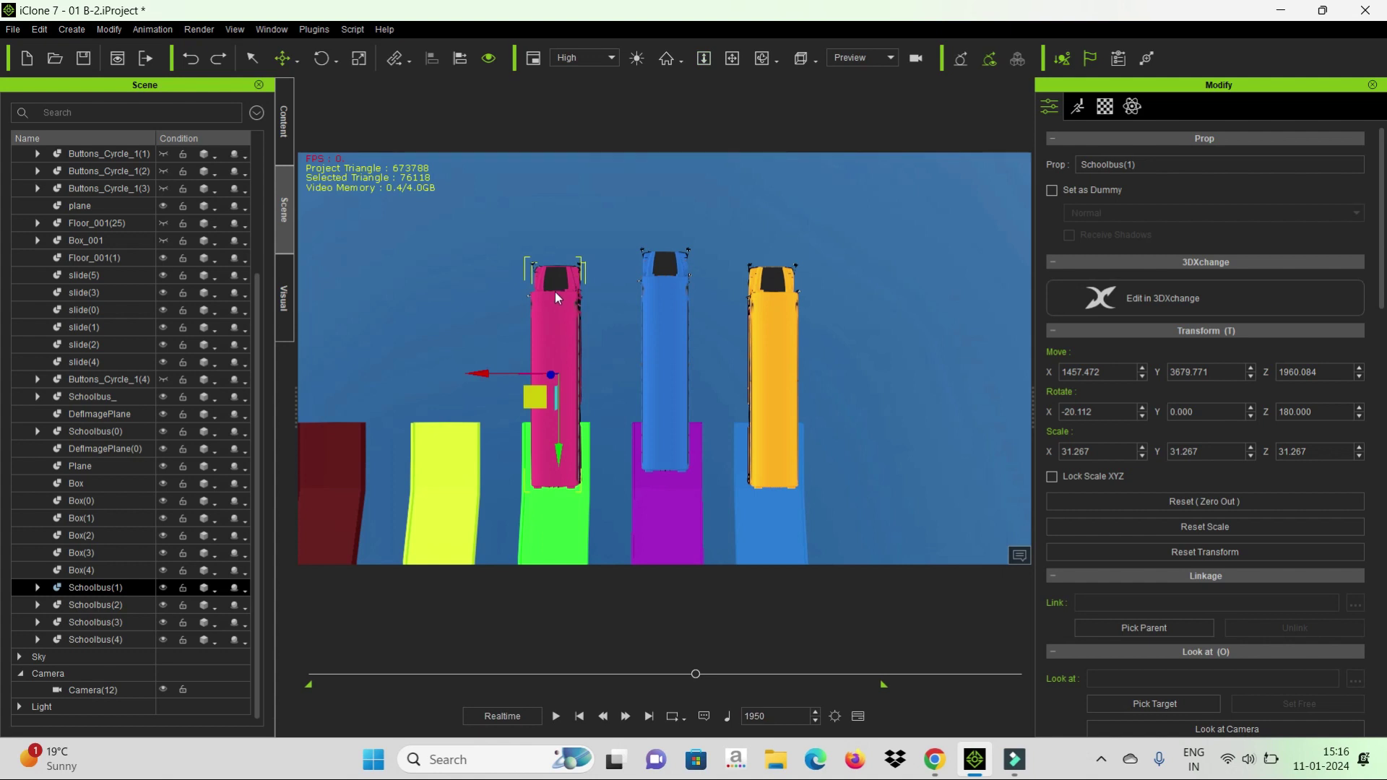
drag(560, 462, 567, 444)
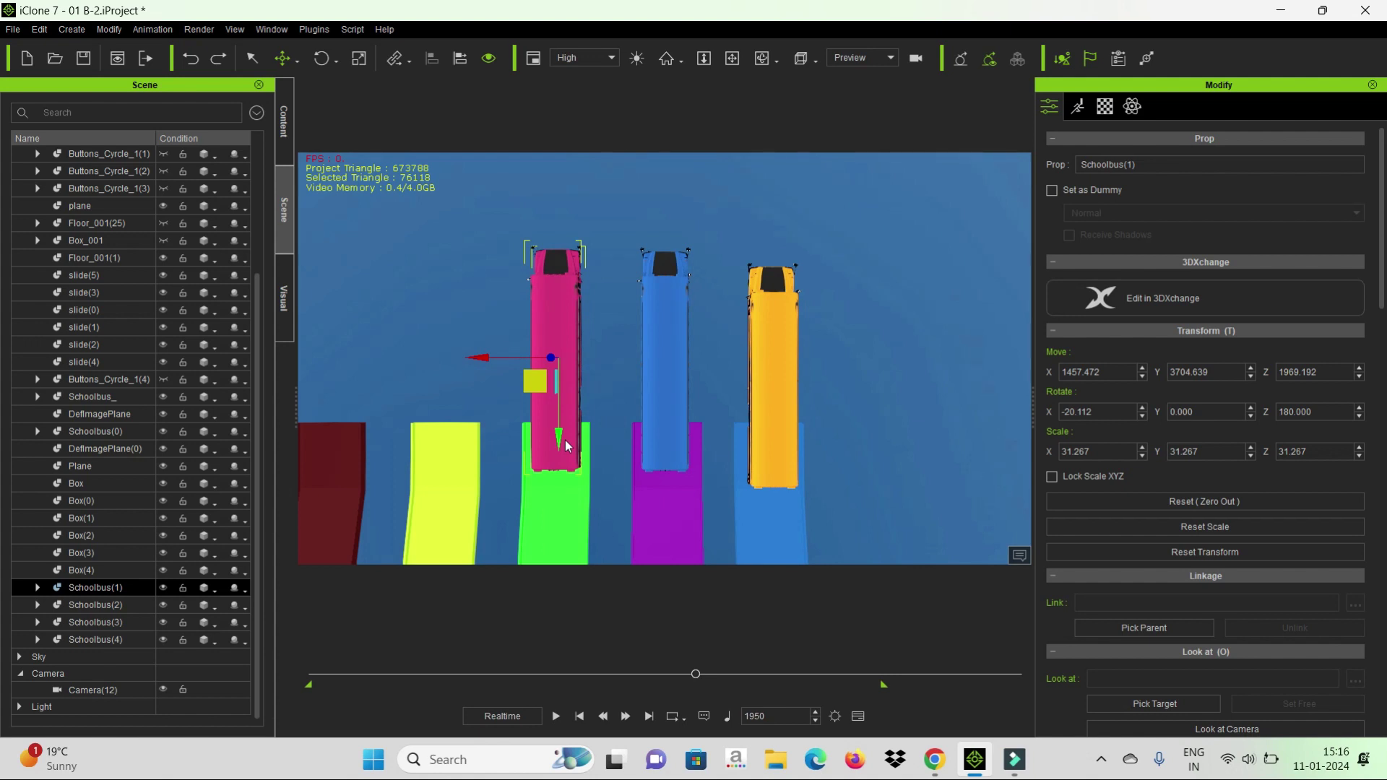
- Compare against the yellow and blue buses, then lower the pink bus to Y 3685.423, Z 1962.157
click(783, 359)
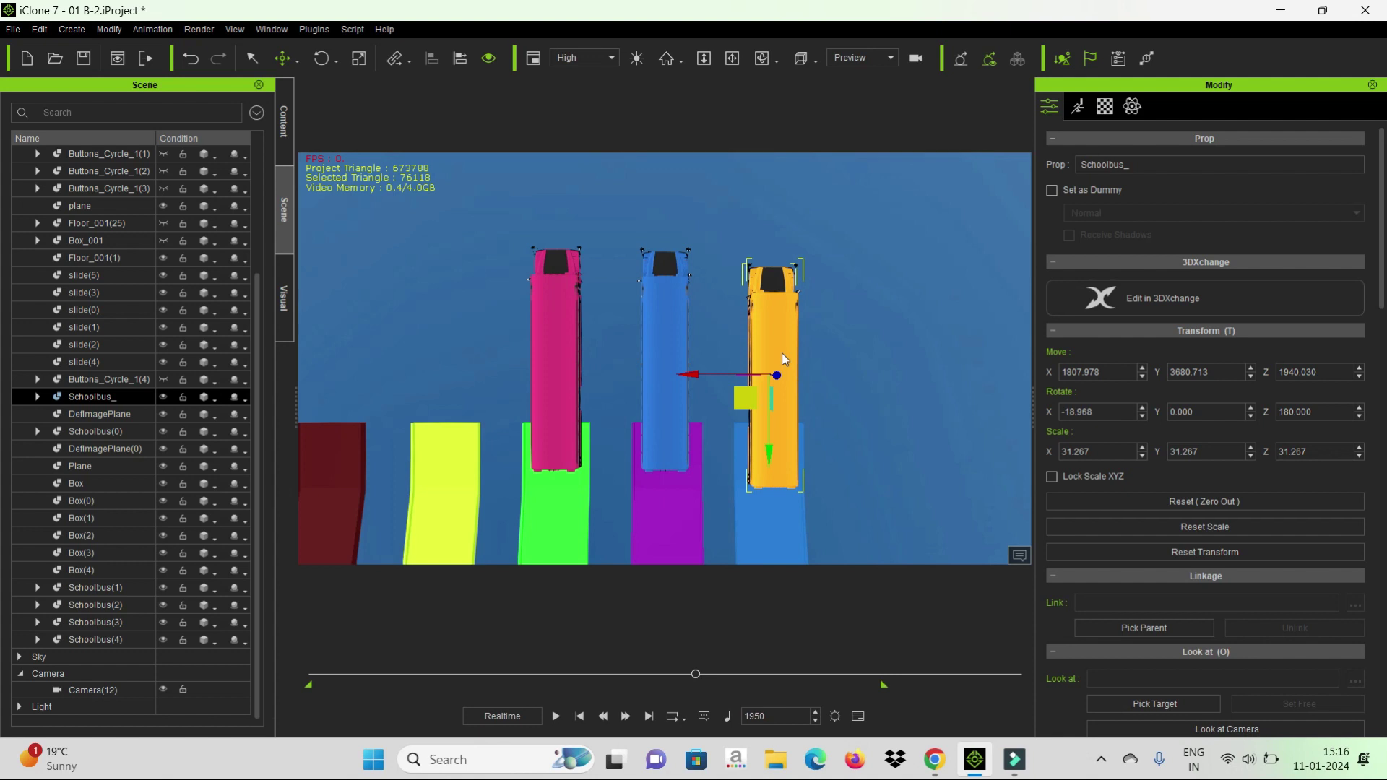
click(671, 335)
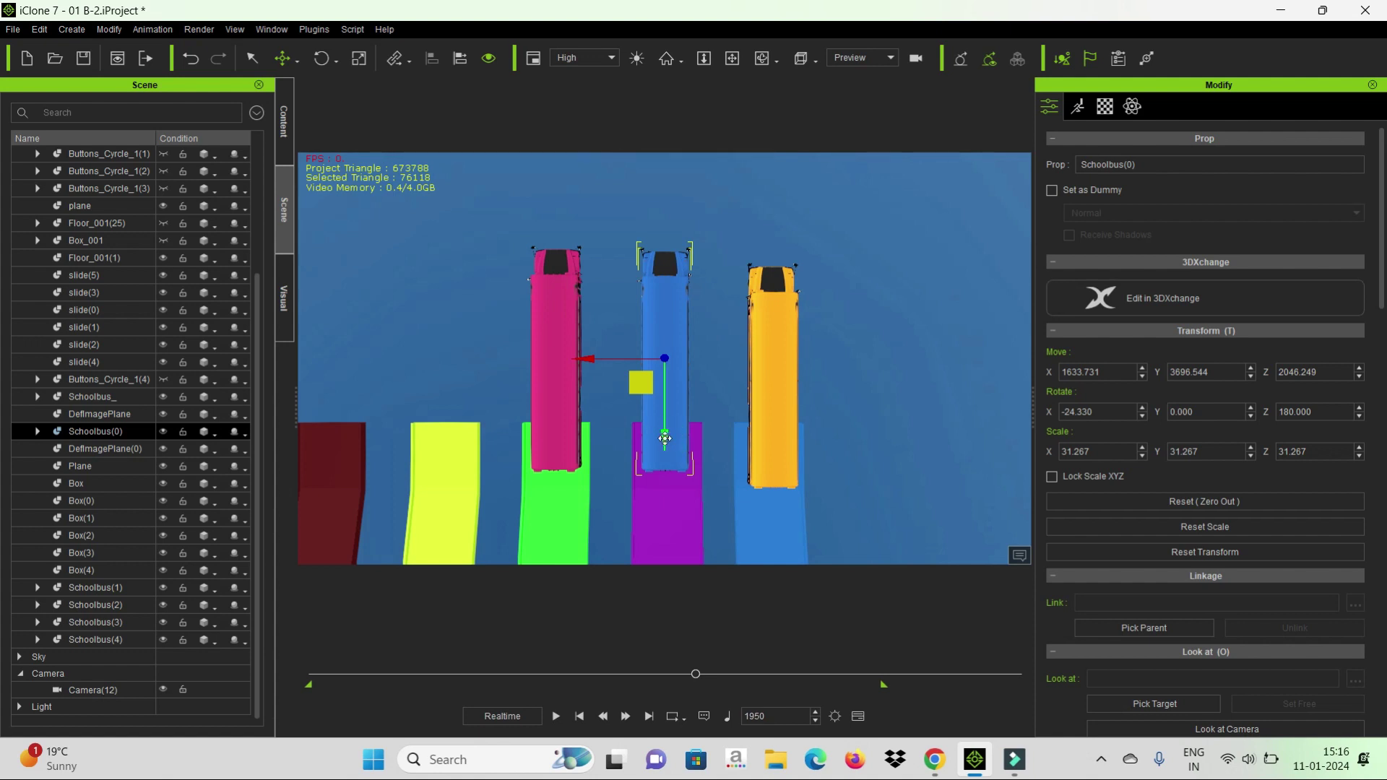
click(565, 402)
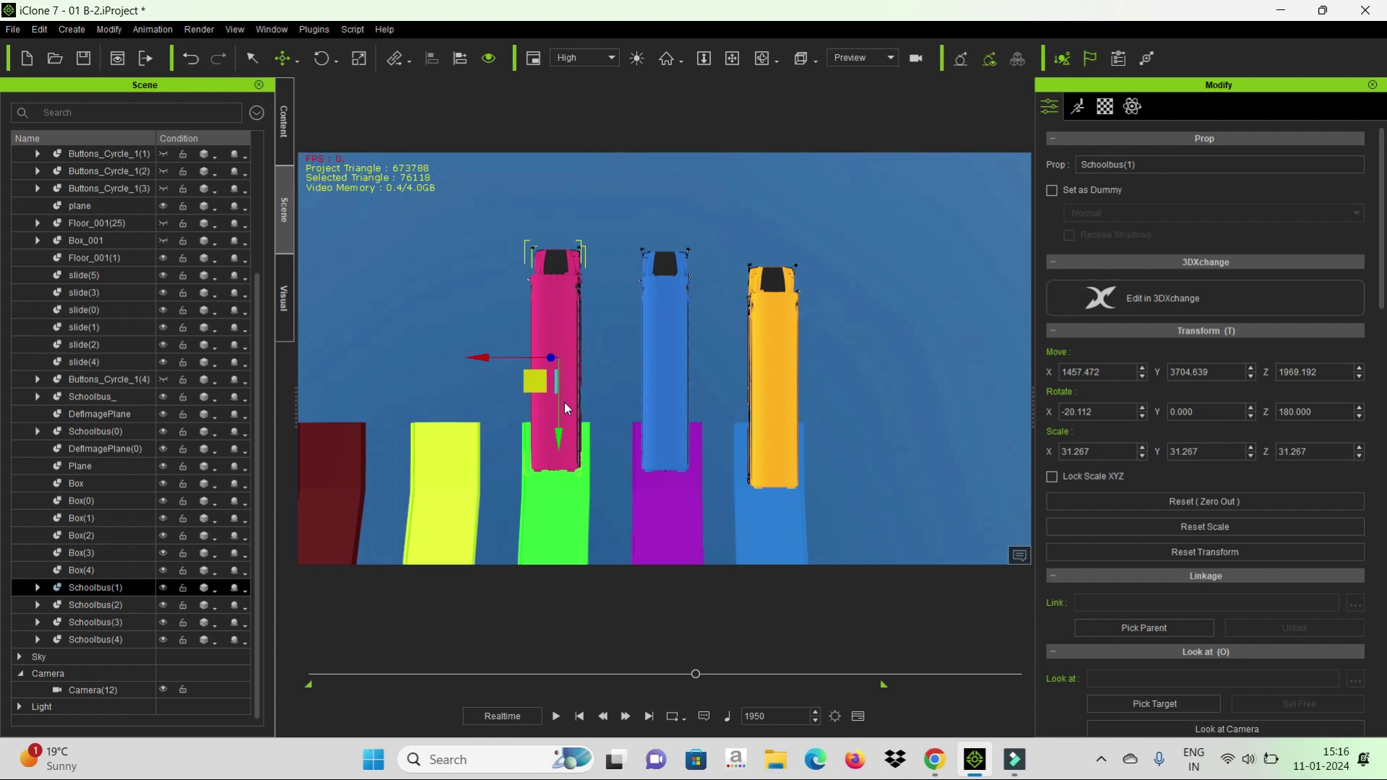
drag(560, 437, 558, 450)
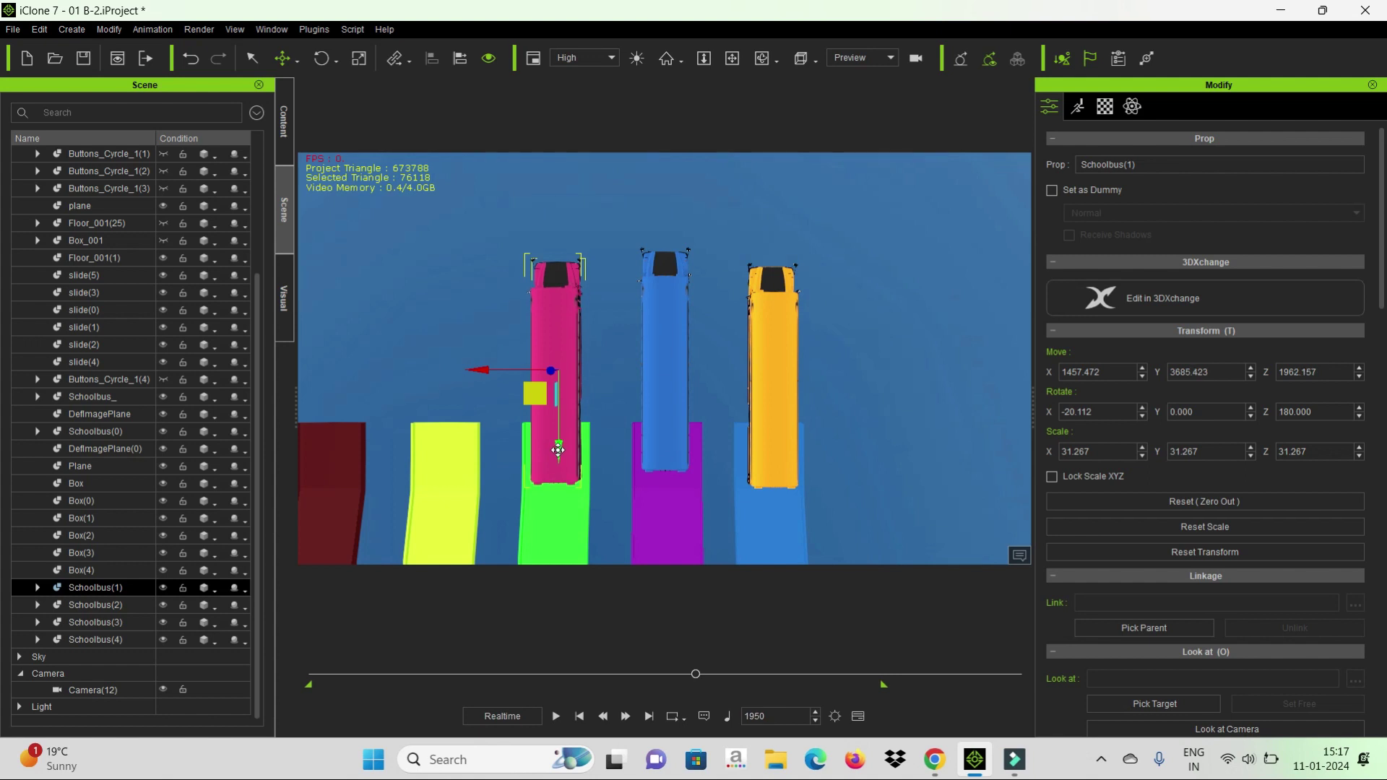
scroll(558, 449, down, 3)
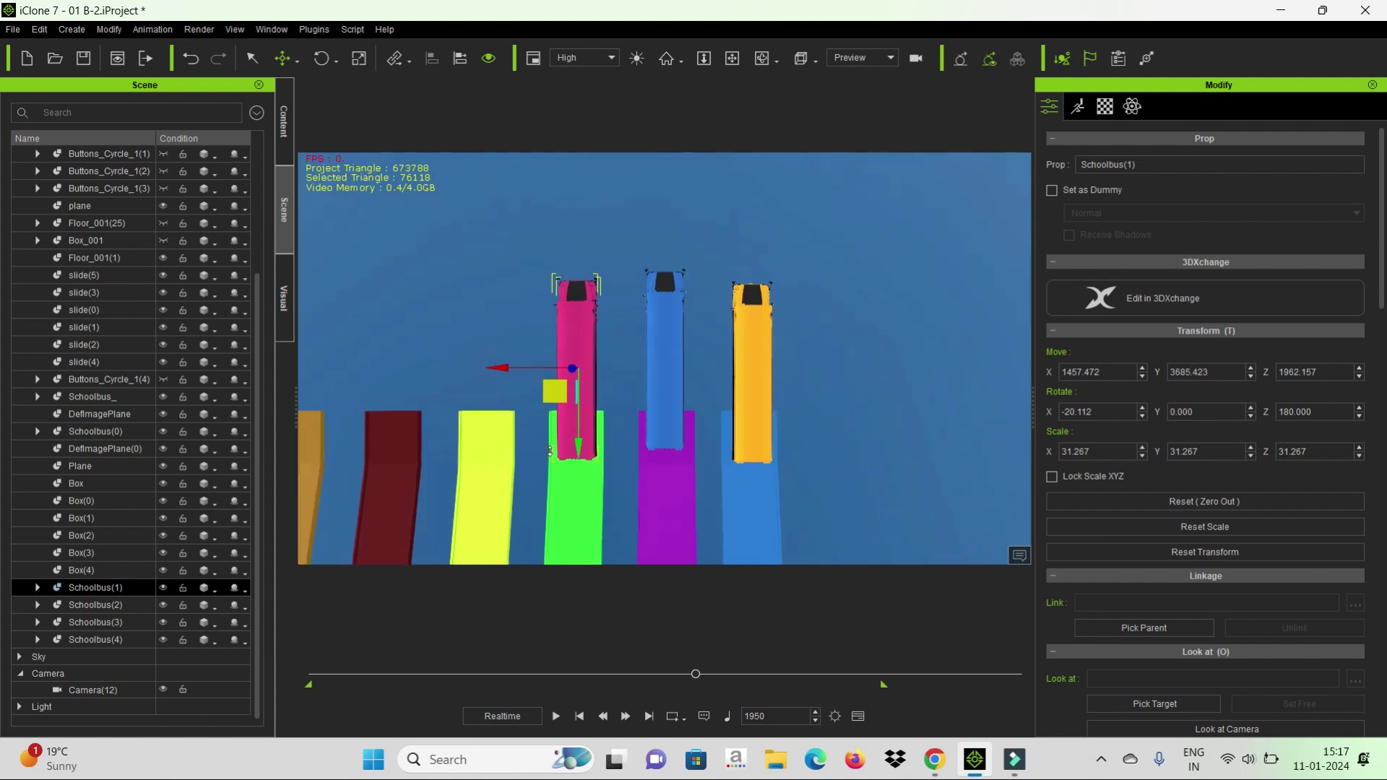
scroll(550, 451, down, 3)
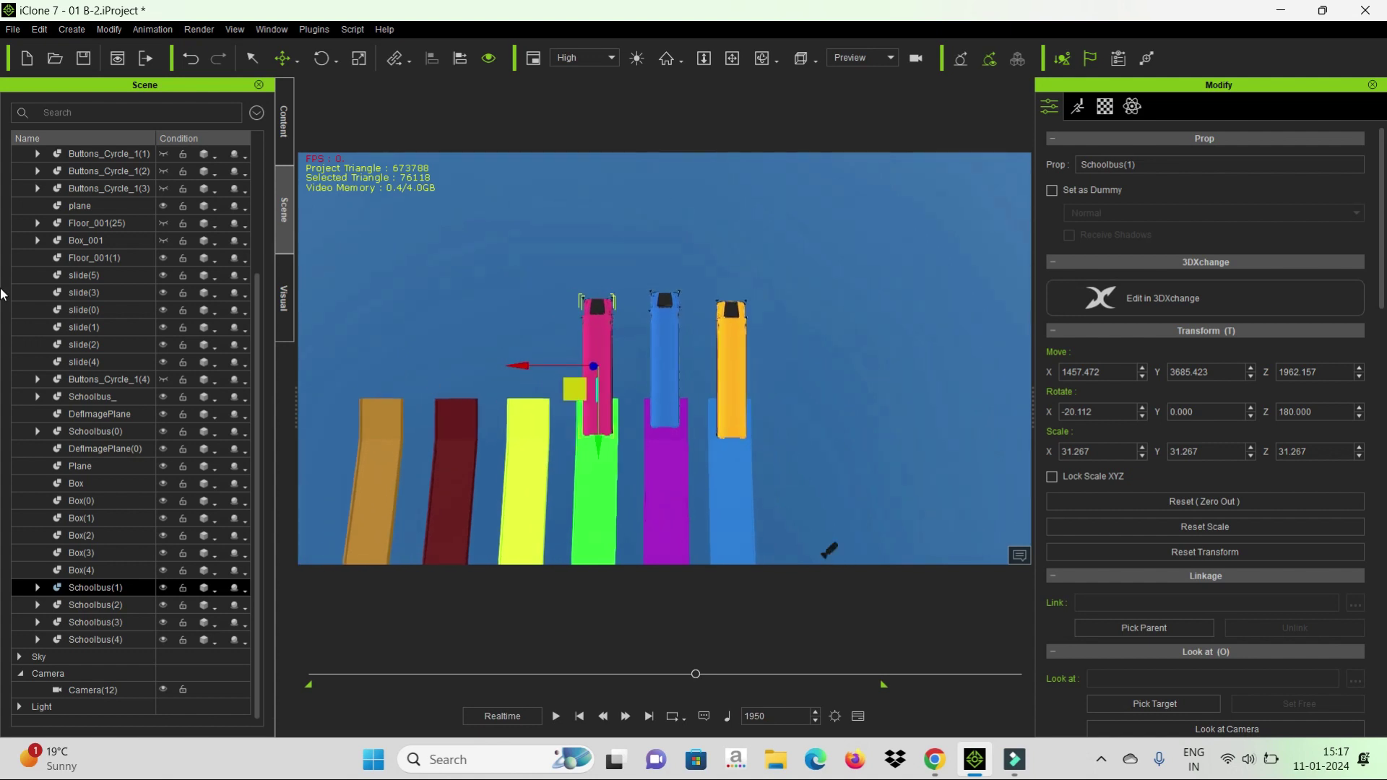
- Drag a Box from Template > Prop > 3D Blocks > Beveled into the scene above the buses
click(285, 129)
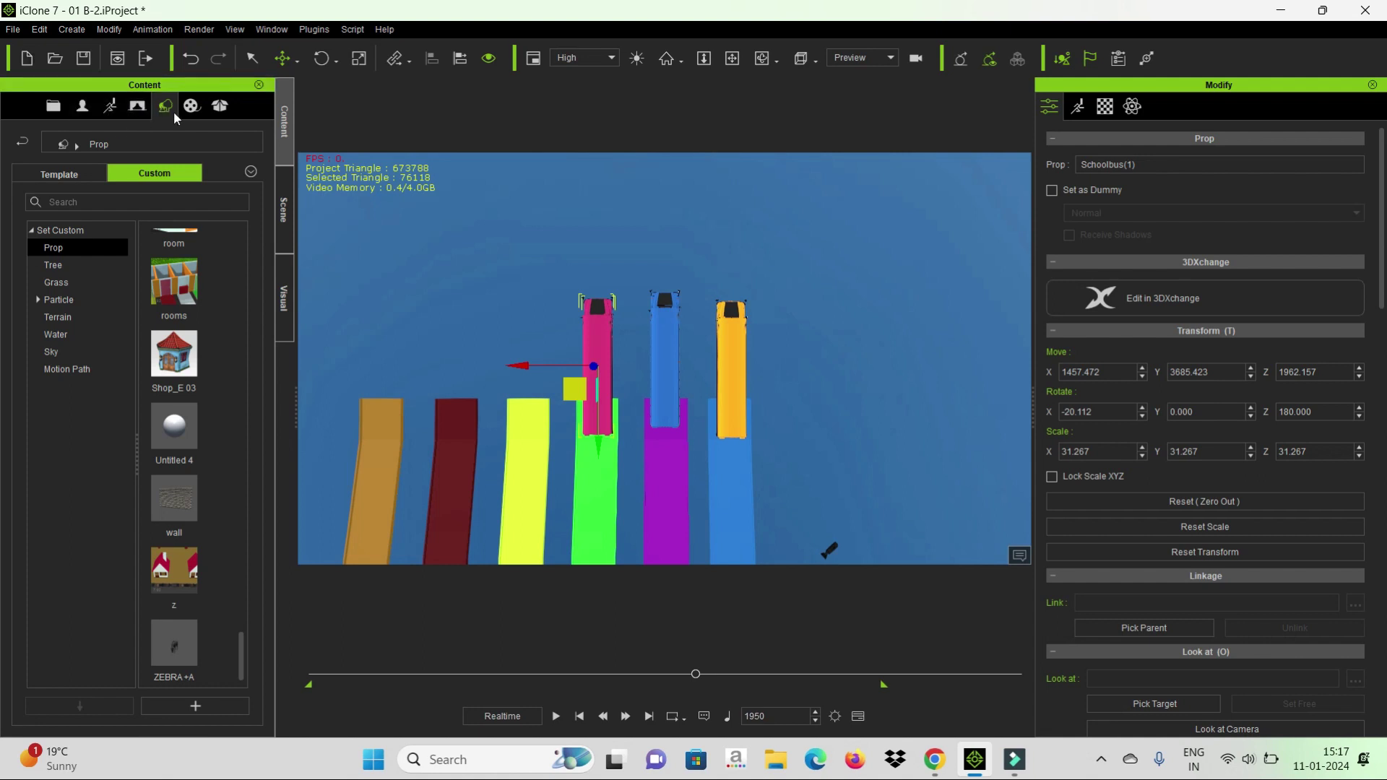
click(64, 176)
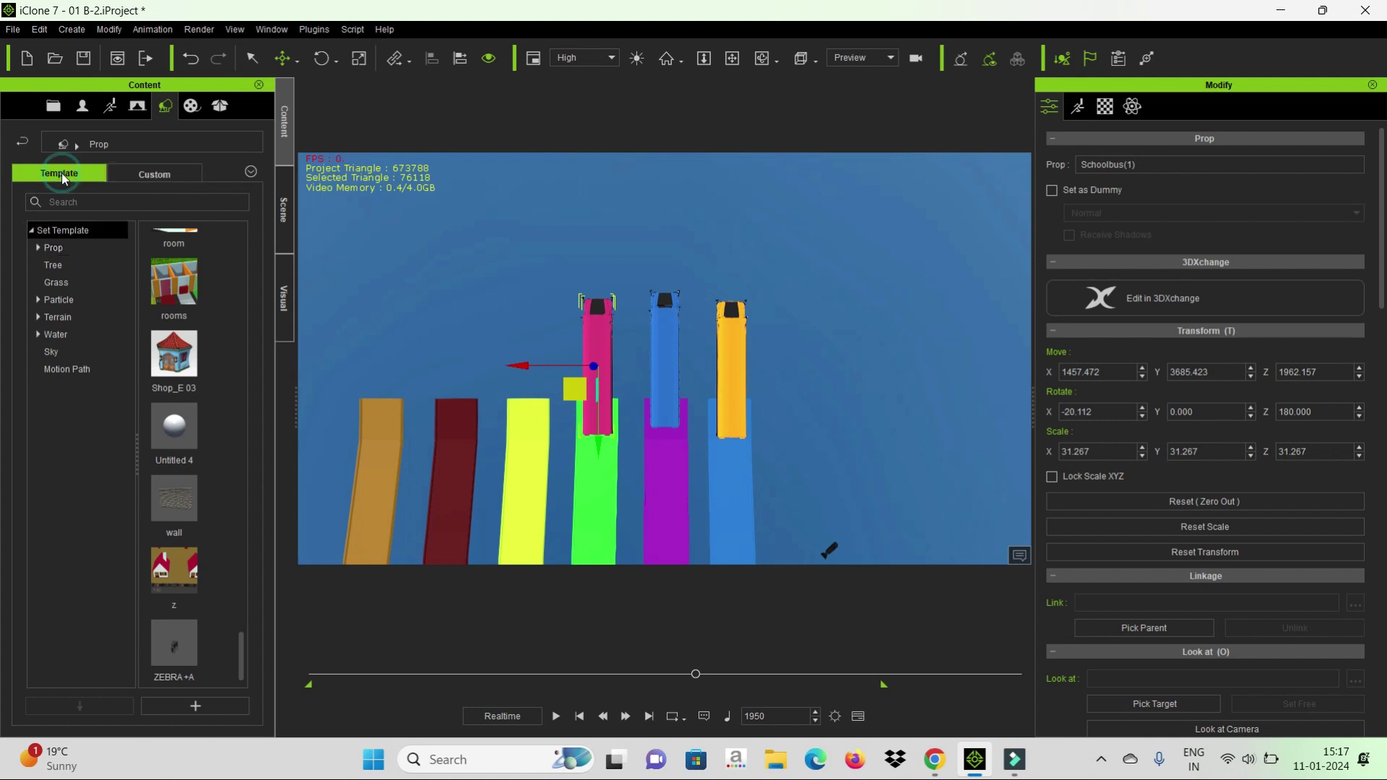
click(38, 247)
click(45, 265)
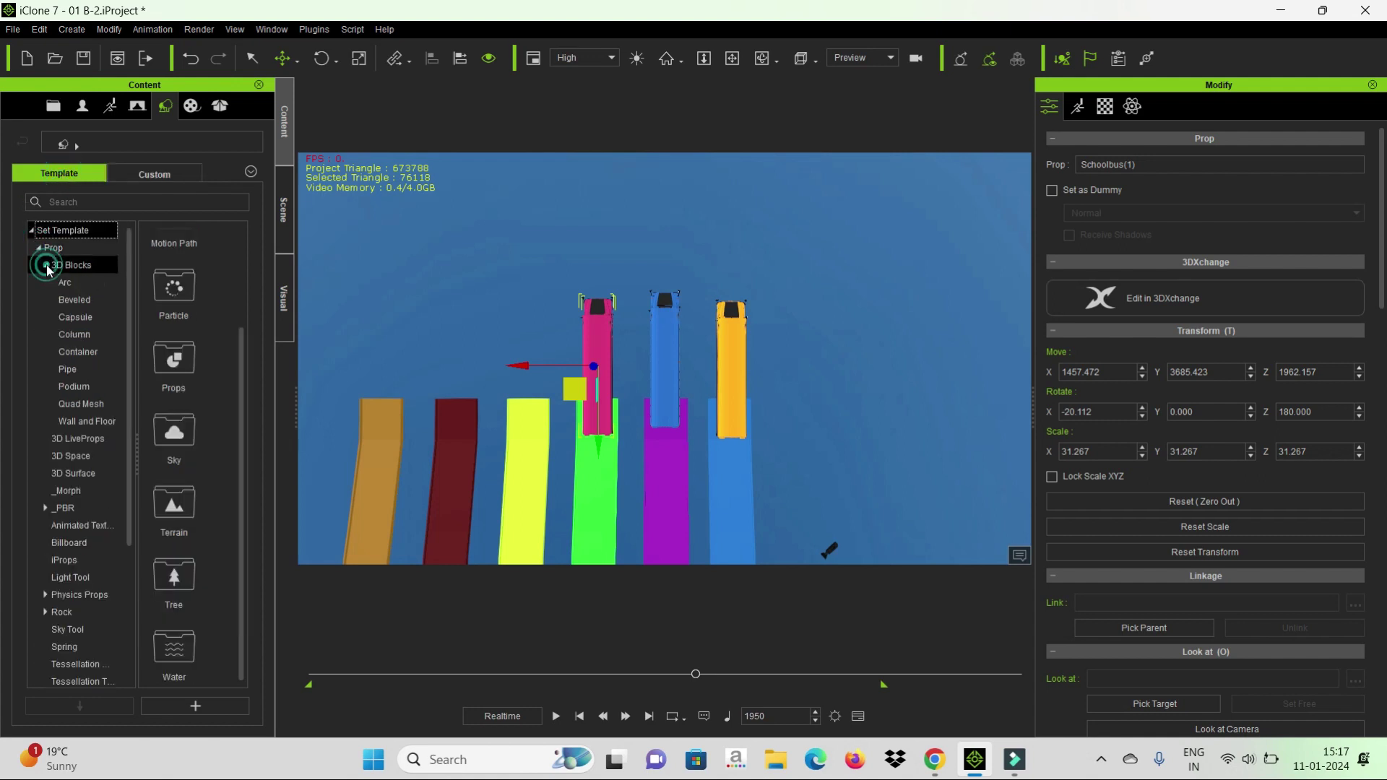
click(72, 299)
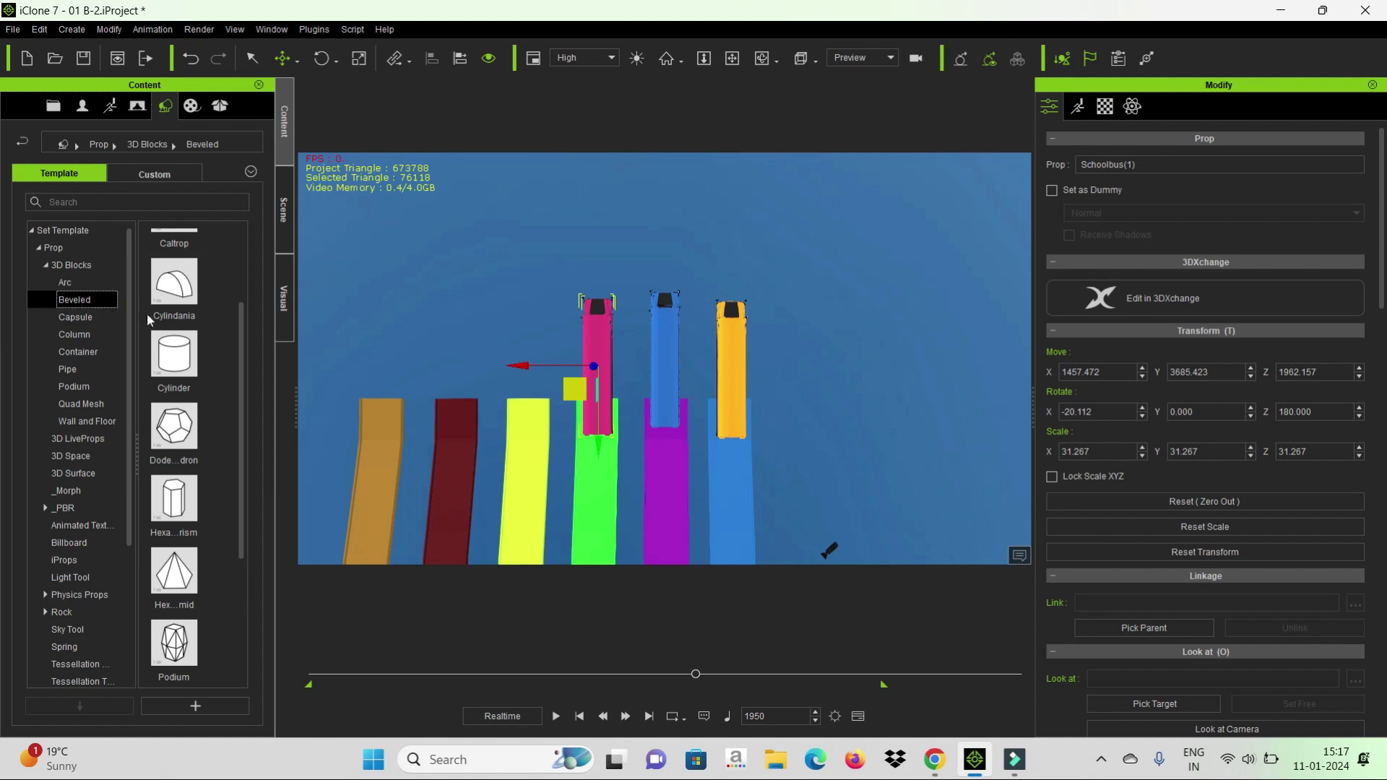
scroll(242, 349, up, 3)
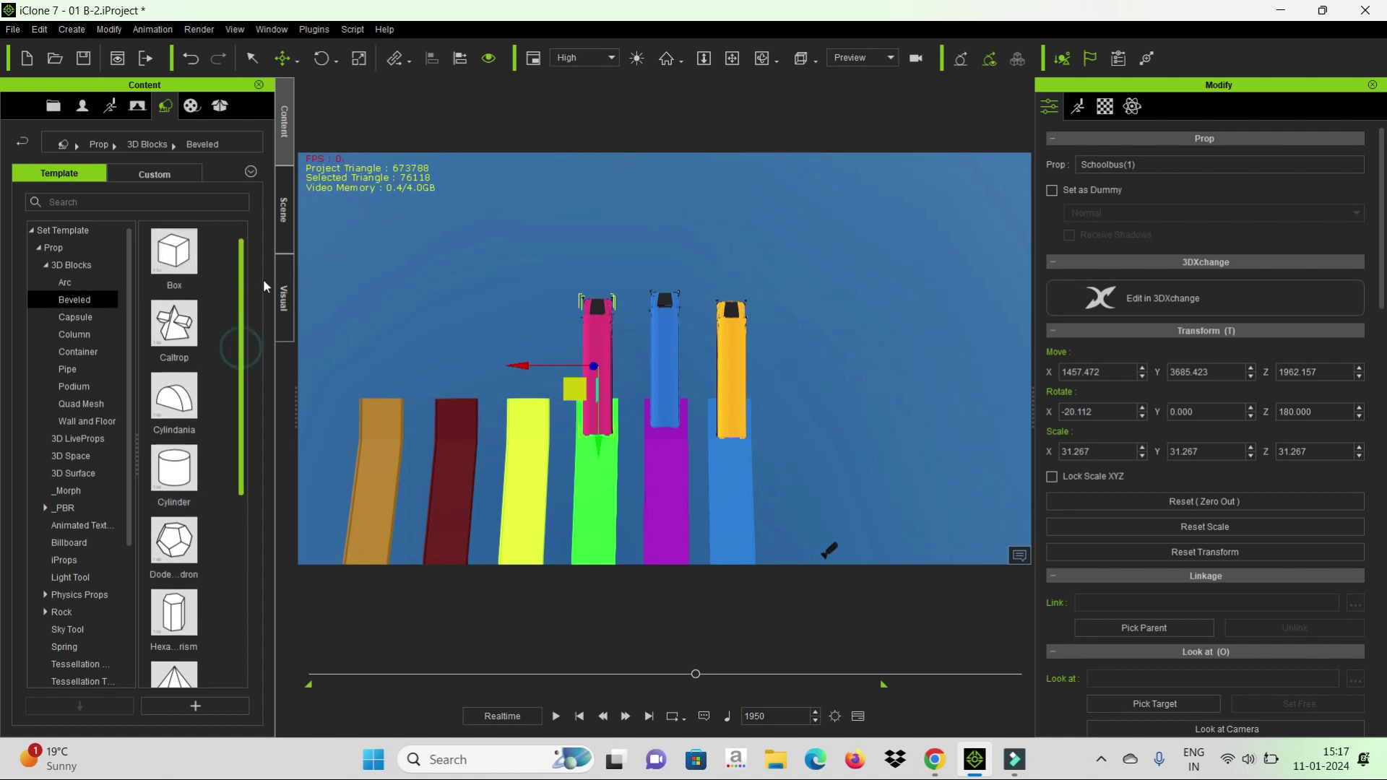
drag(177, 259, 592, 258)
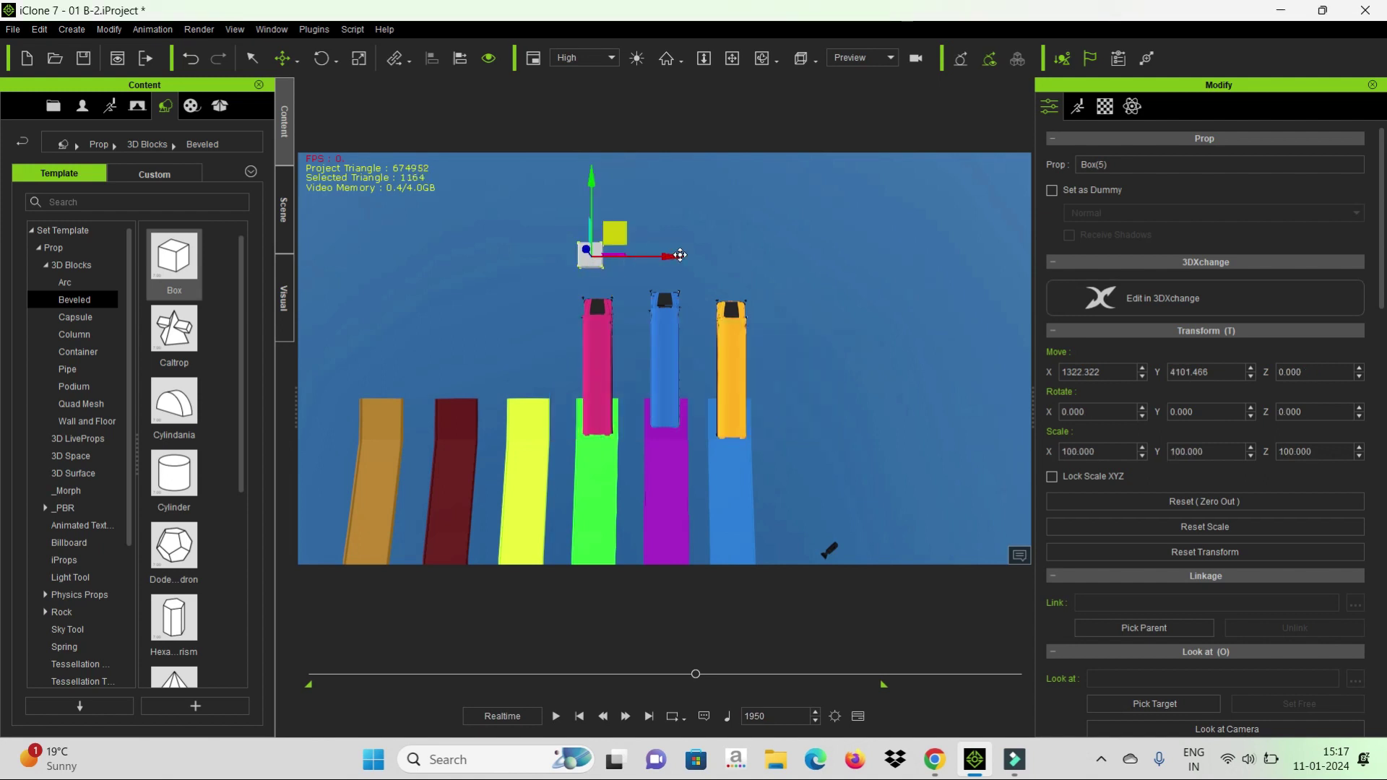
- Stretch Box(5) to X scale 2127.604, lower it to Y 3975.088, and remove its object animation
key(r)
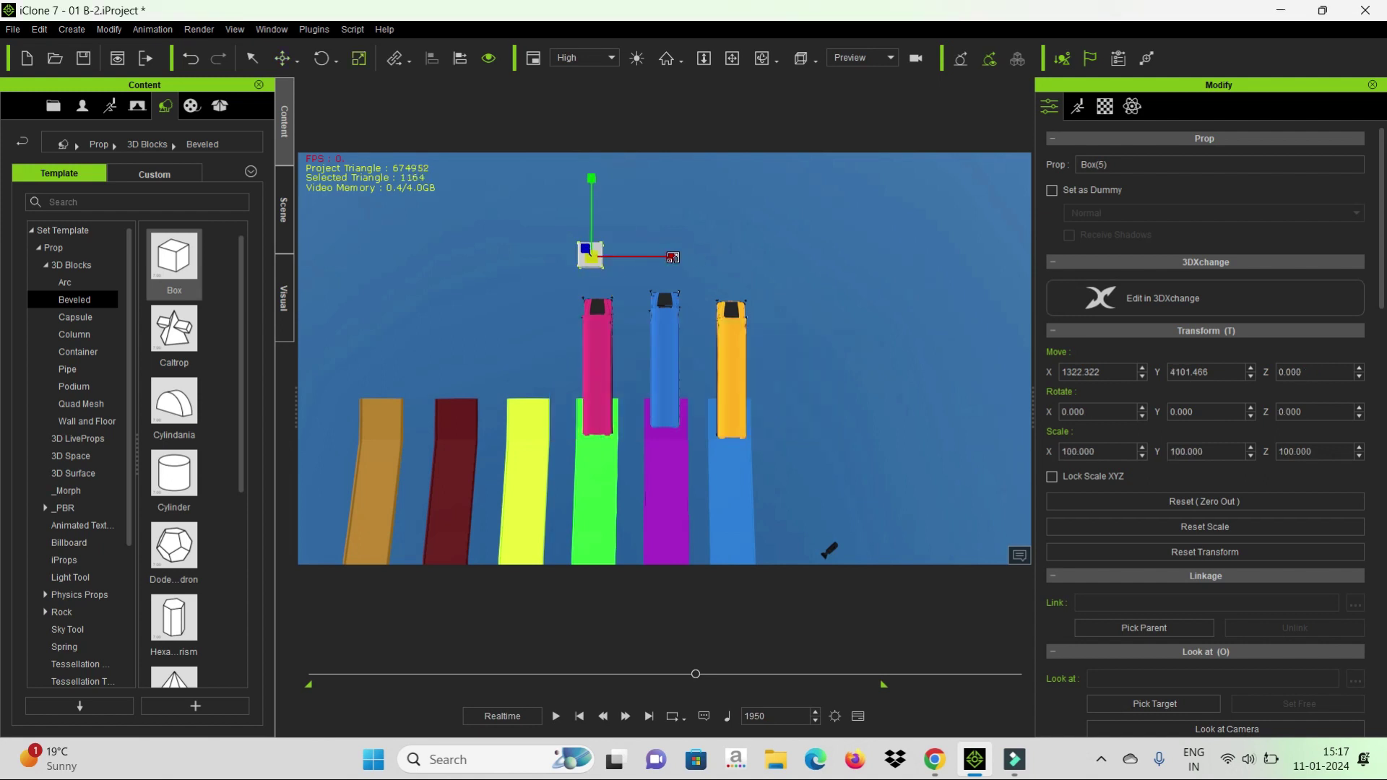
drag(671, 257, 1141, 266)
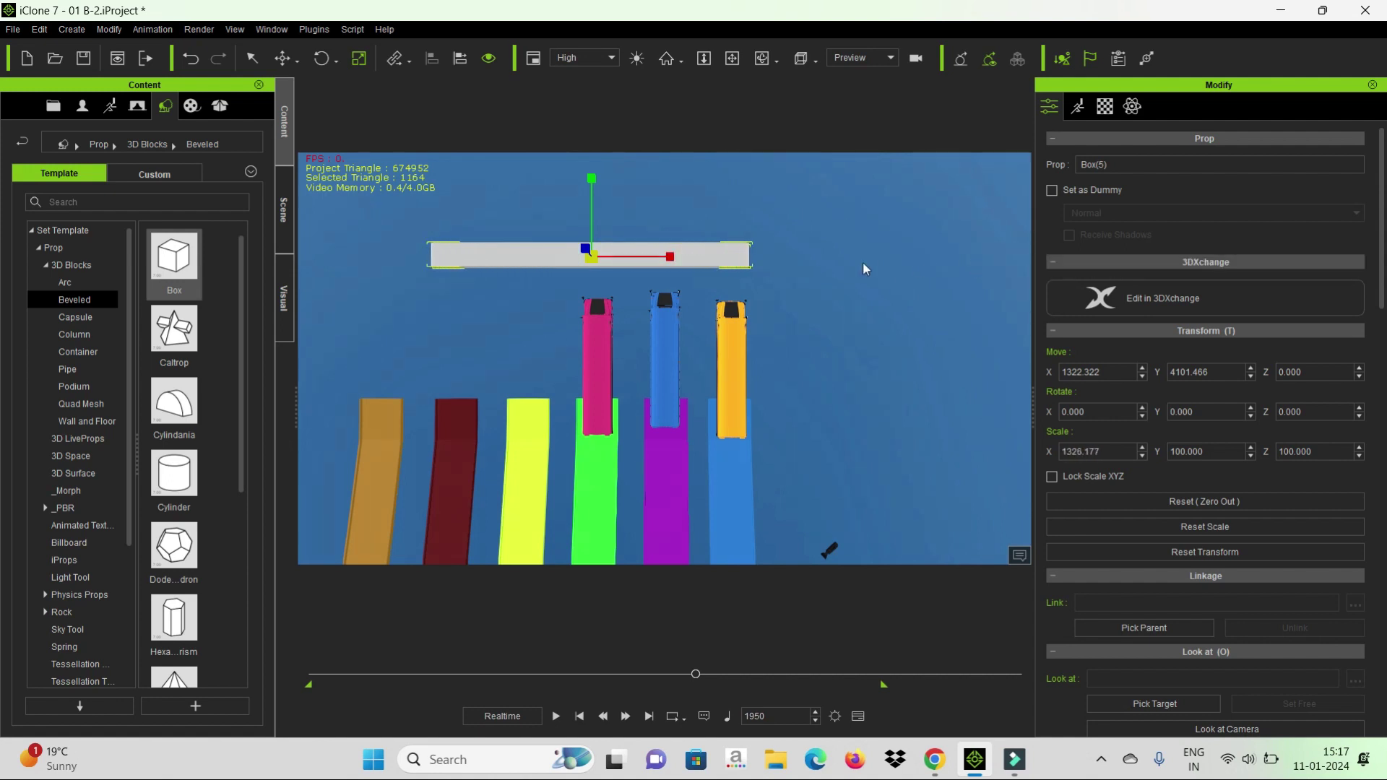
drag(666, 258, 743, 263)
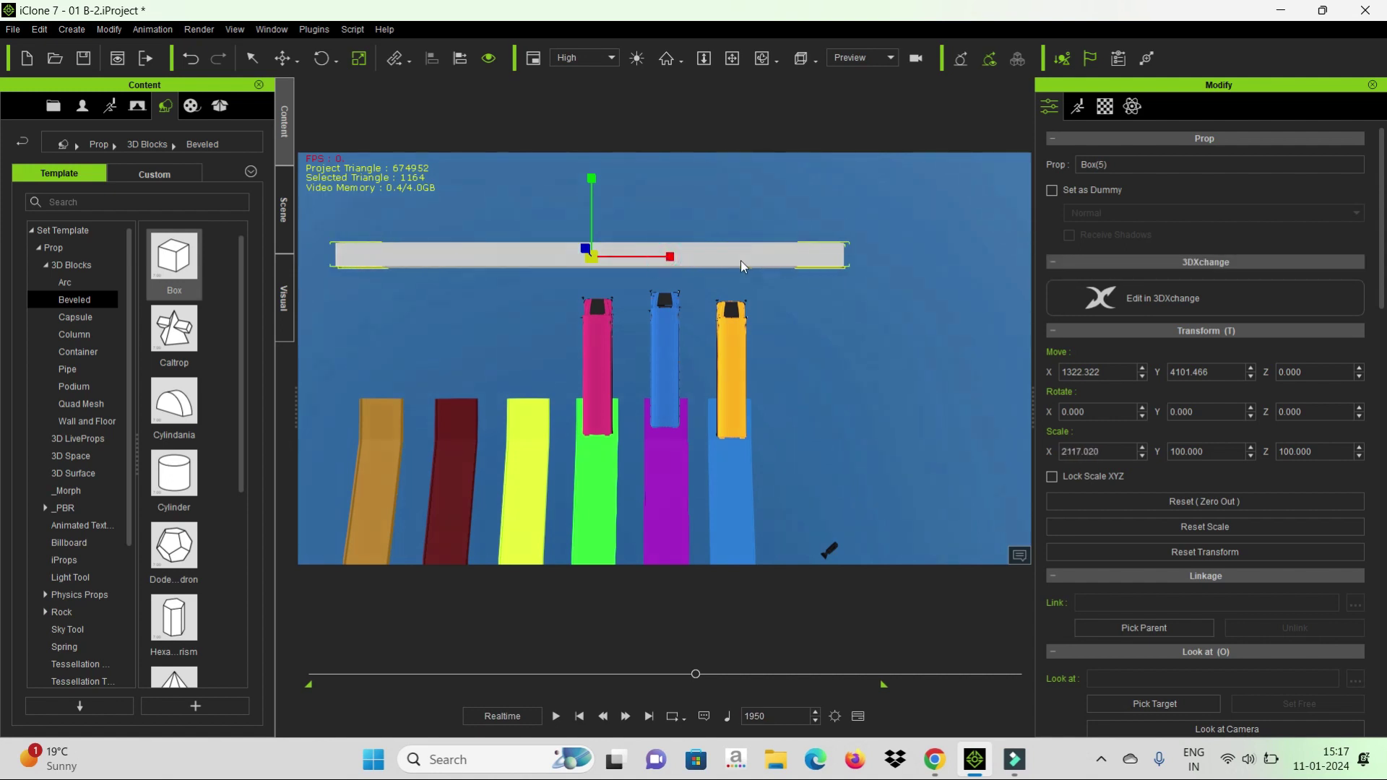
key(w)
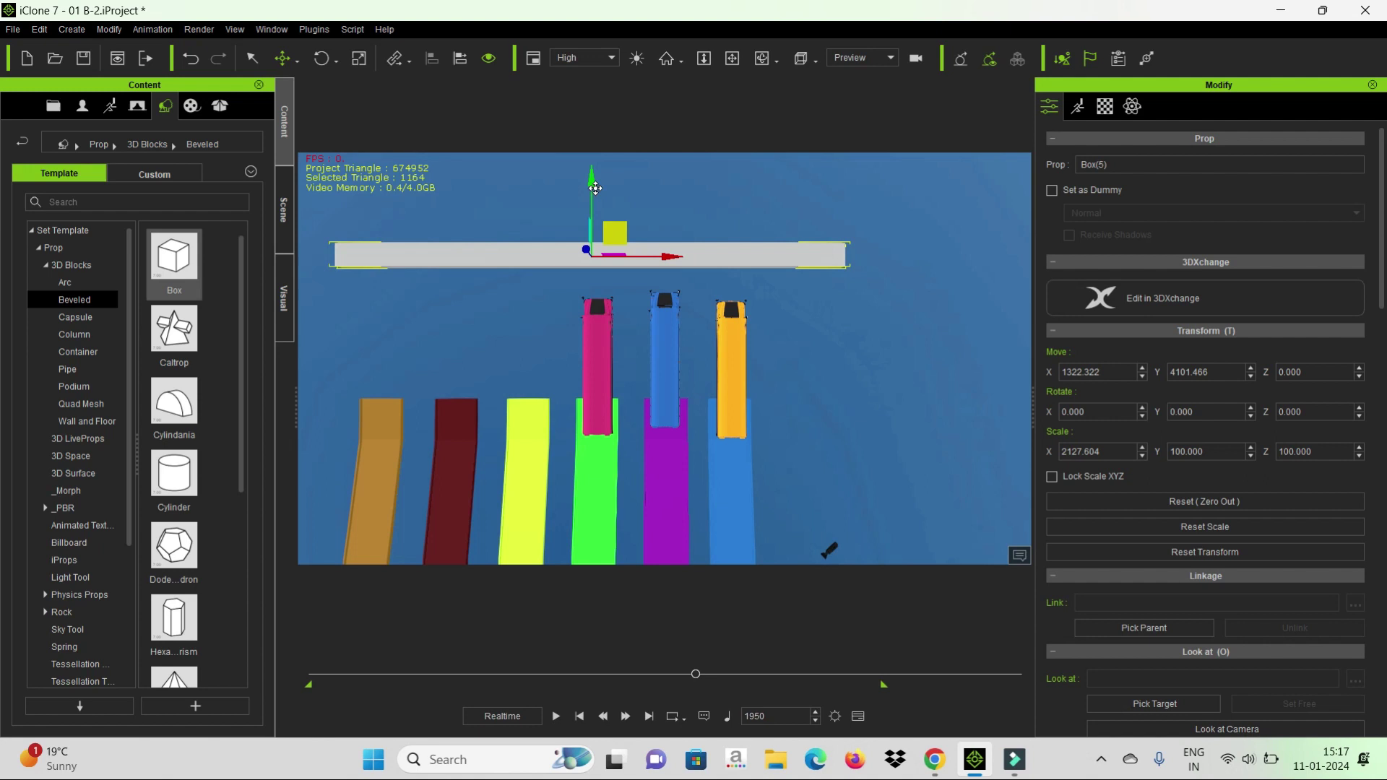
drag(594, 175, 602, 208)
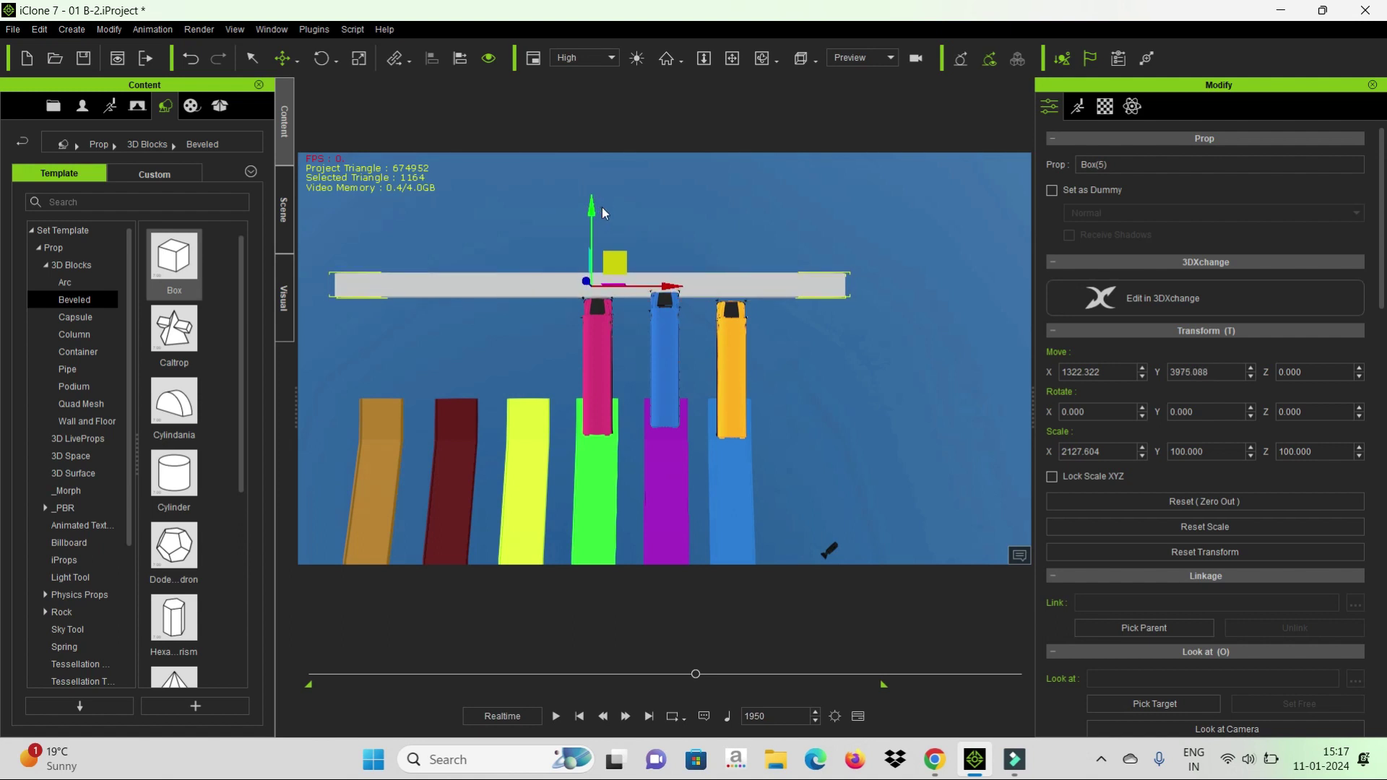
right_click(505, 286)
click(585, 523)
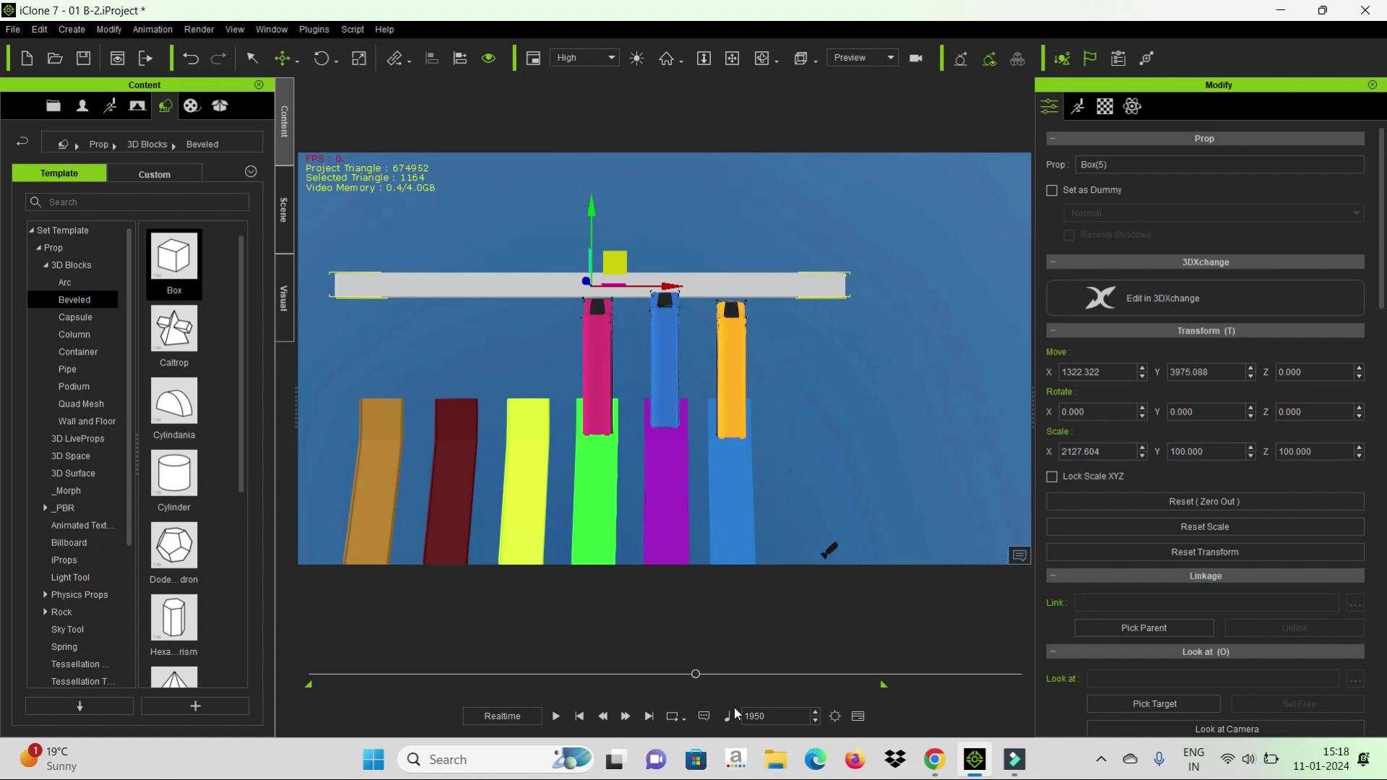
- Set the current frame to 1300 and switch the preview camera to Camera(12)
double_click(783, 715)
text(12)
key(Return)
text(1300)
key(Return)
click(864, 61)
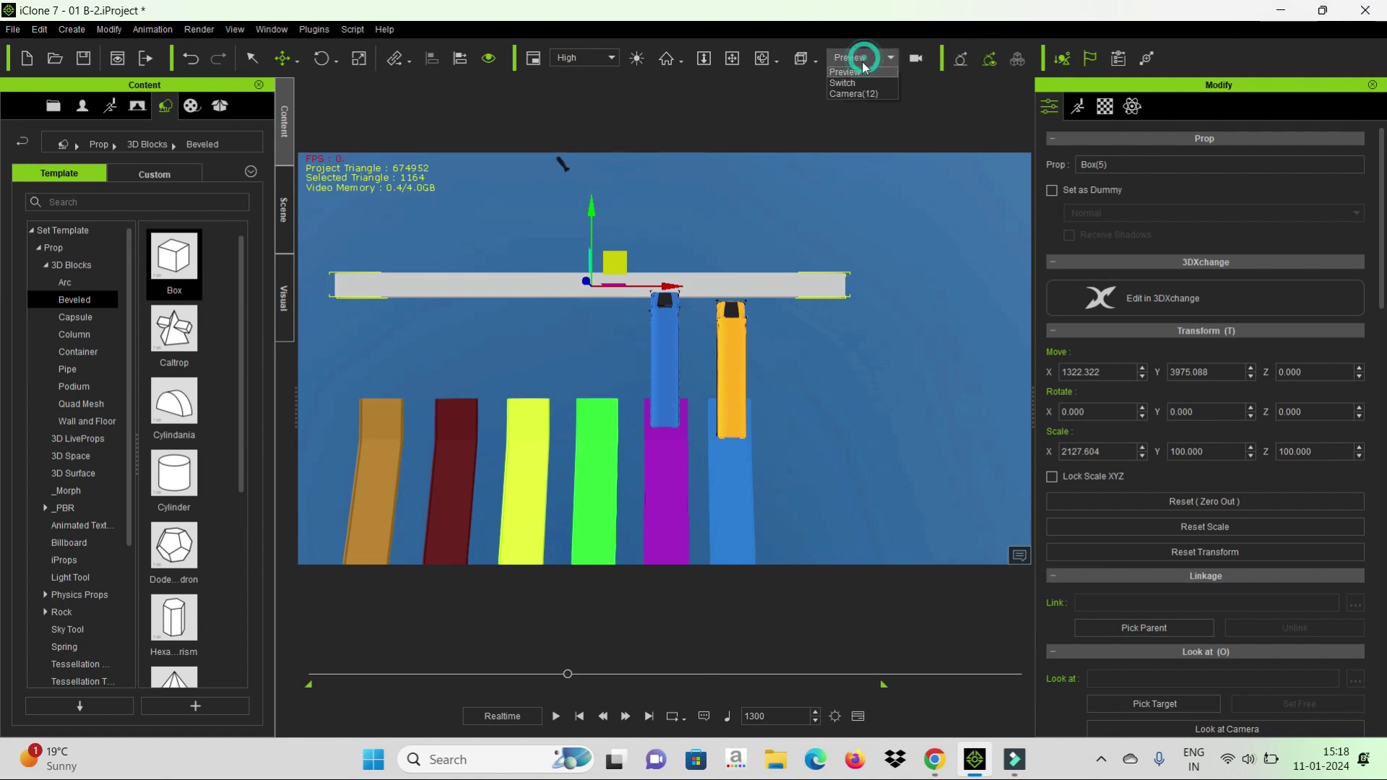
click(866, 87)
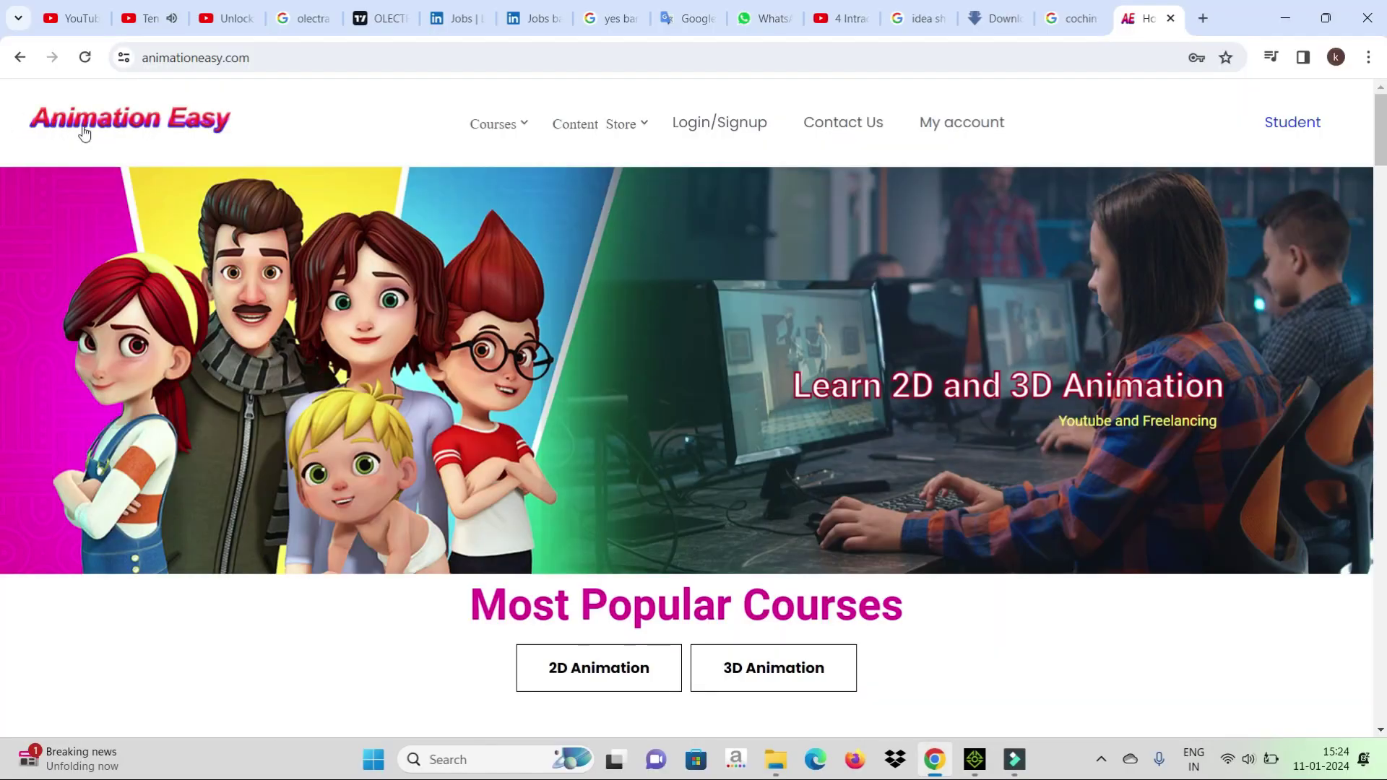
- Open the ₹499.00 iclone 7/8 School bus model product from page 2 of the 3D Store
mouse_move(488, 133)
mouse_move(600, 124)
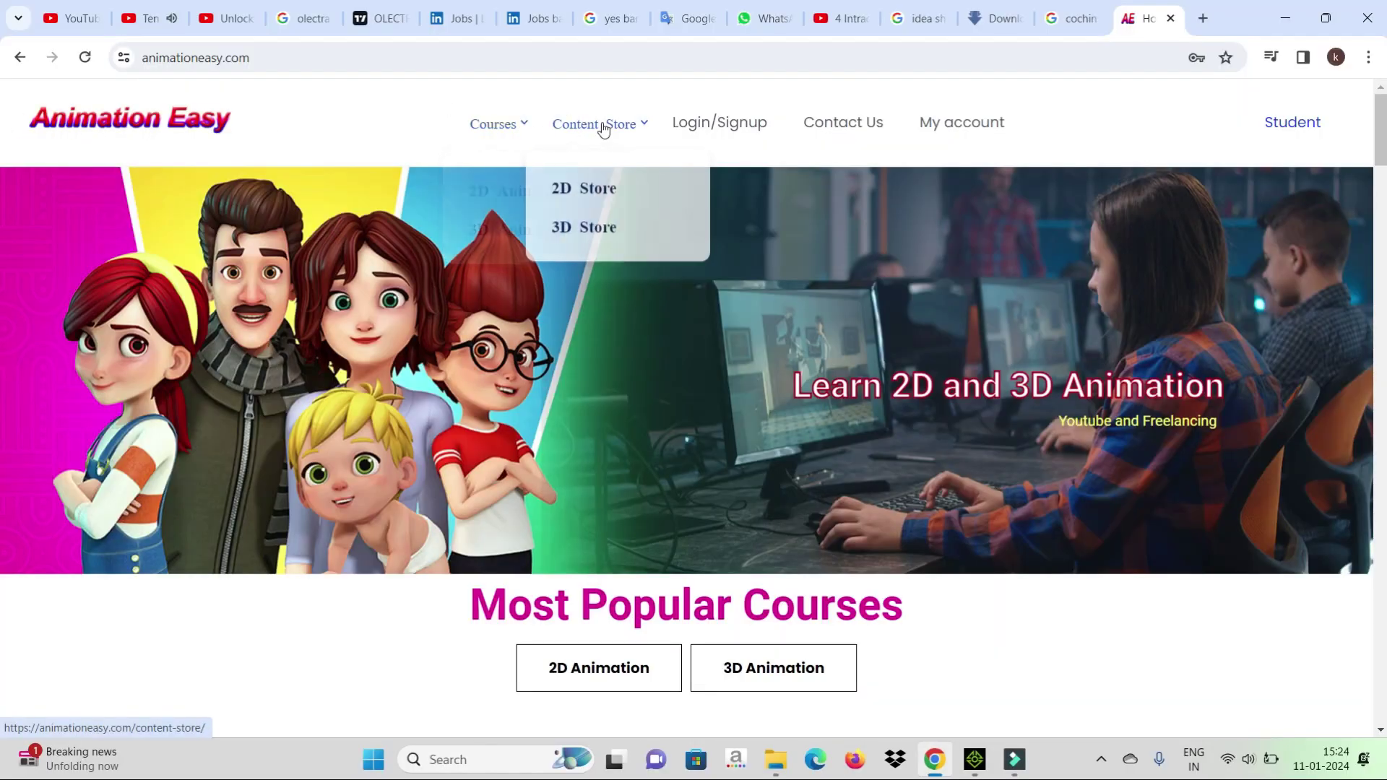
click(595, 227)
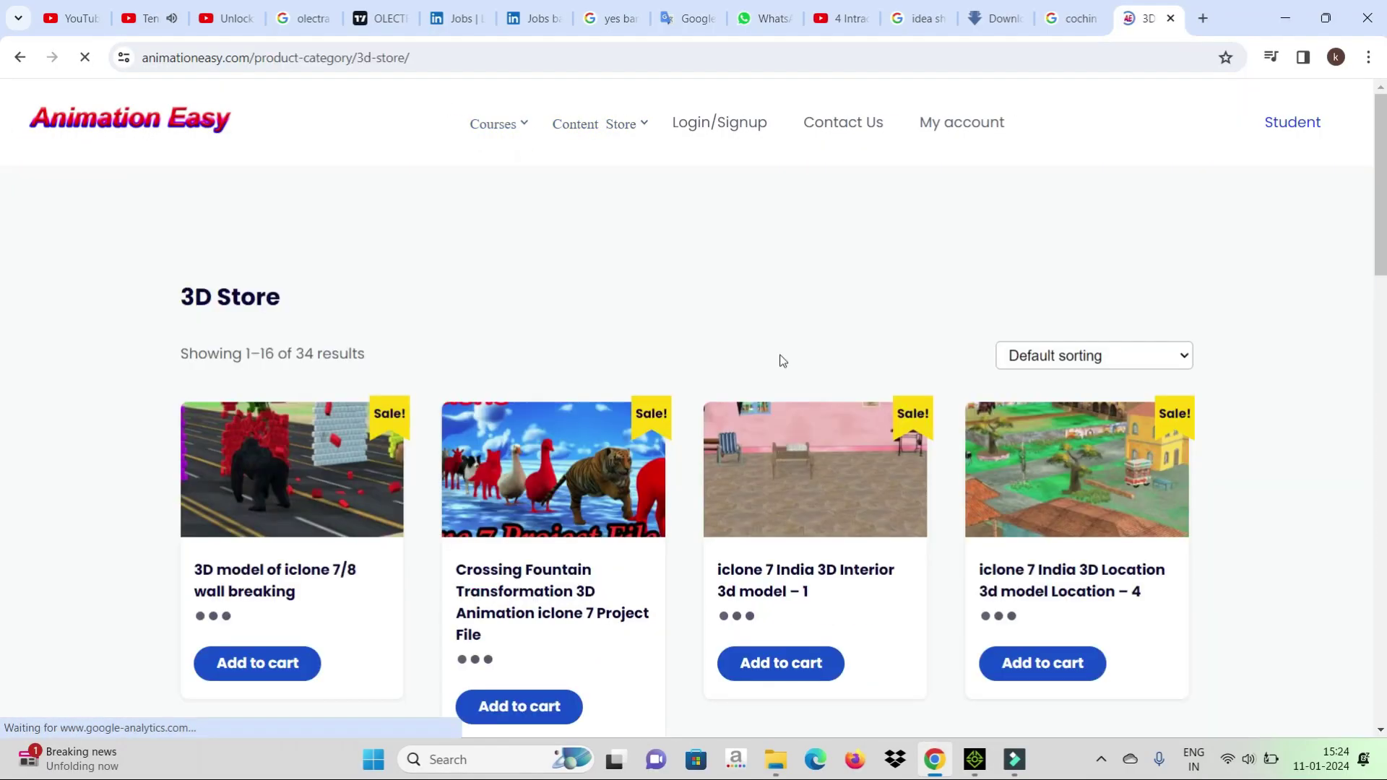
scroll(778, 361, down, 10)
scroll(790, 386, down, 9)
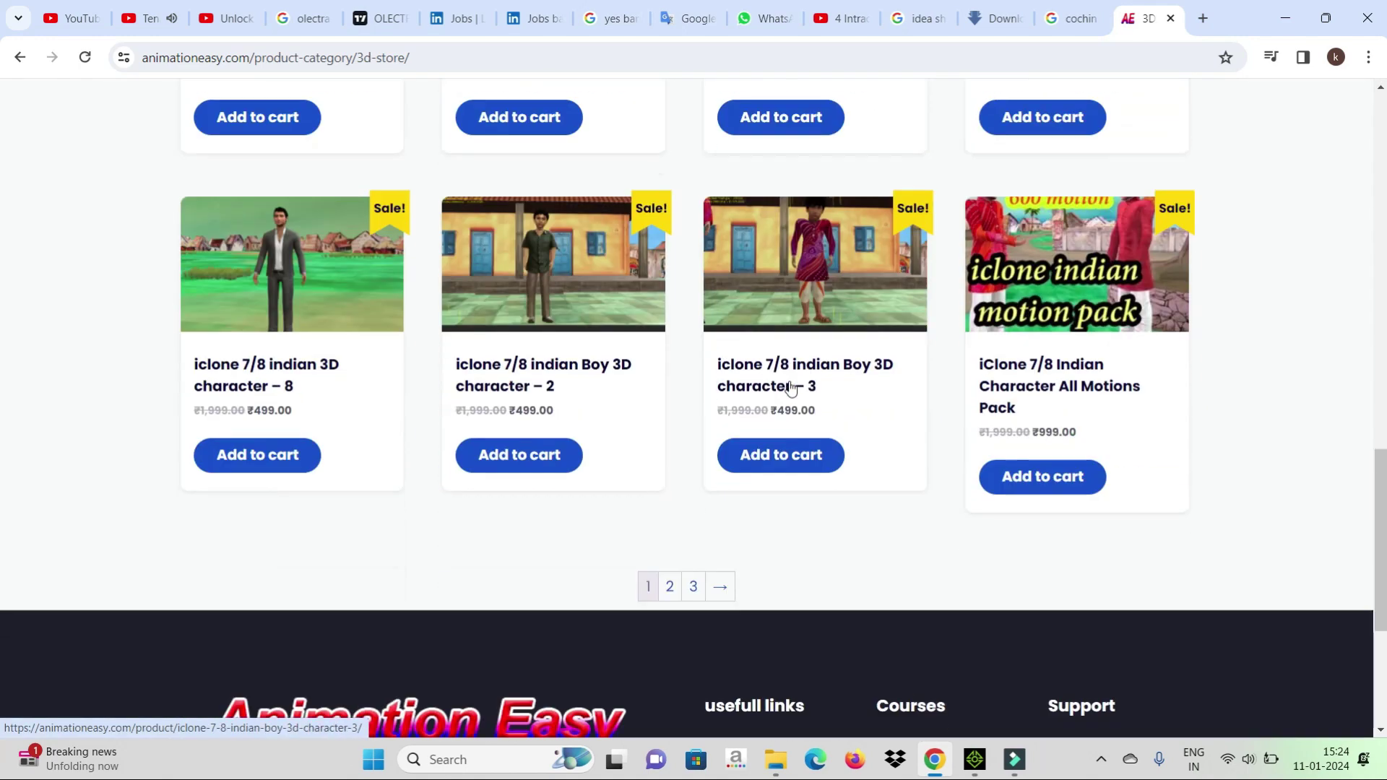
click(723, 340)
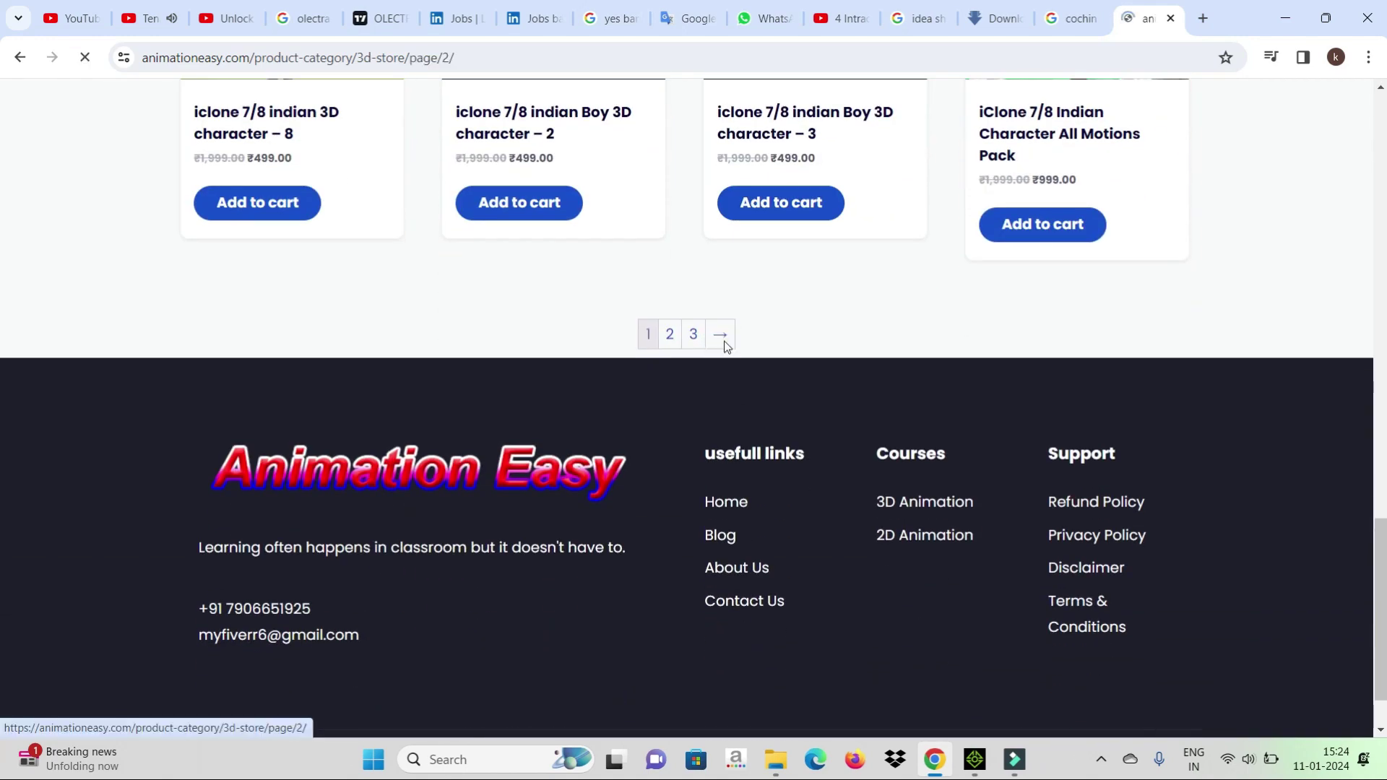
scroll(726, 339, down, 5)
scroll(731, 344, down, 6)
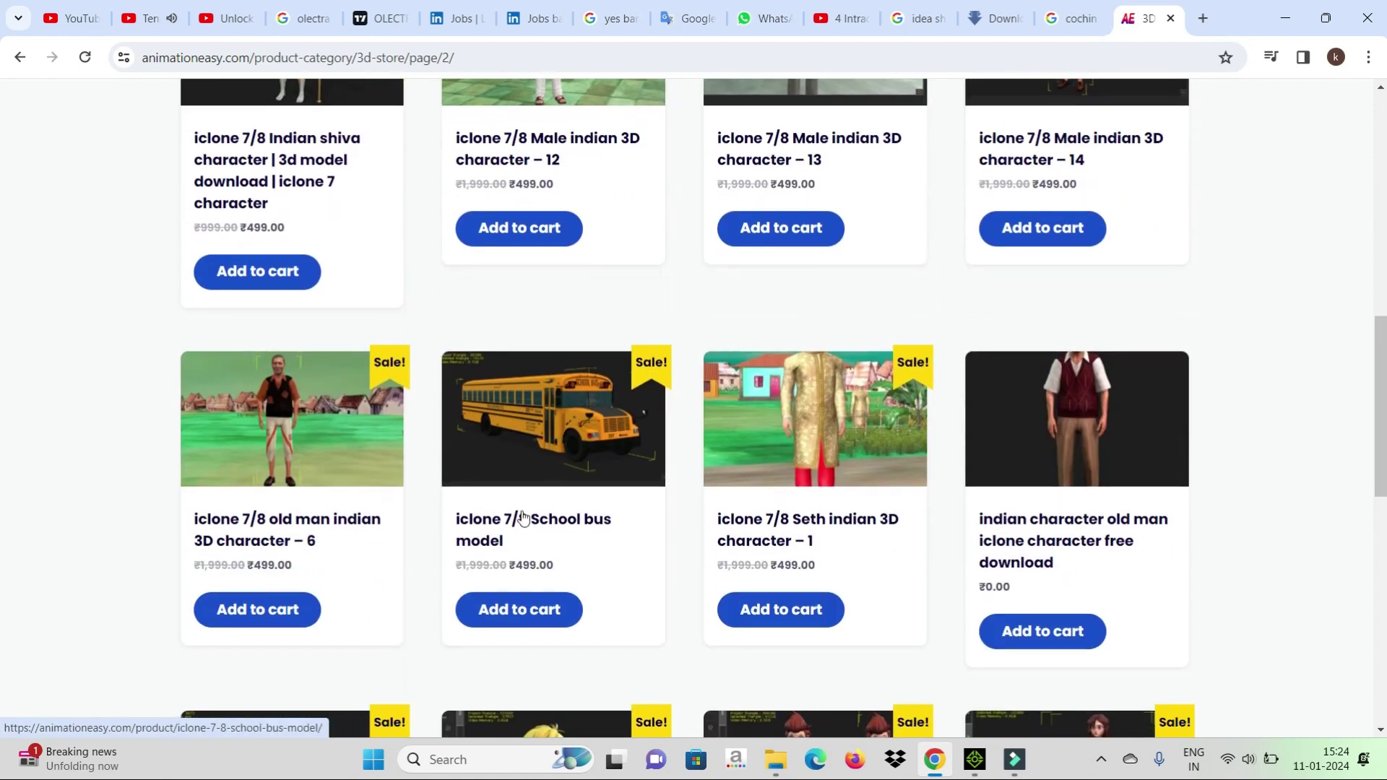
click(547, 522)
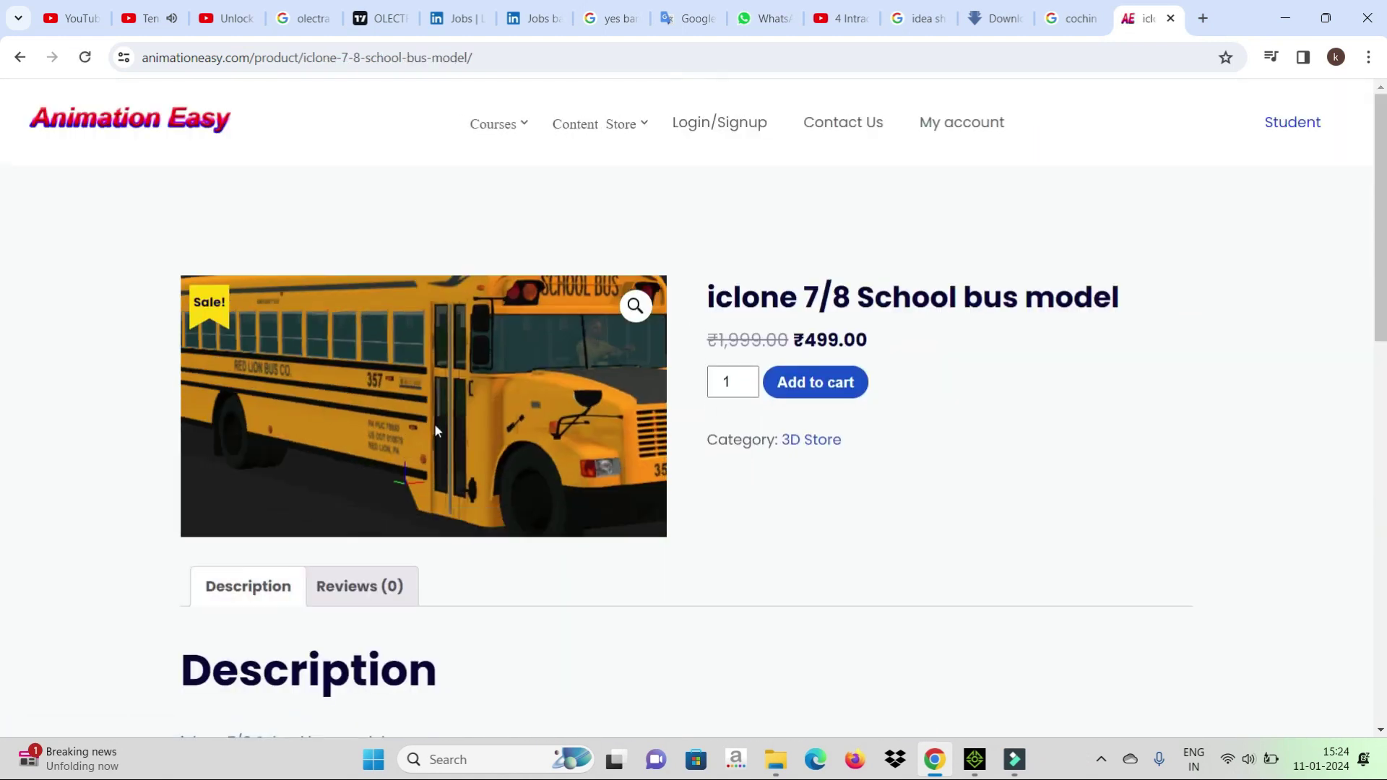